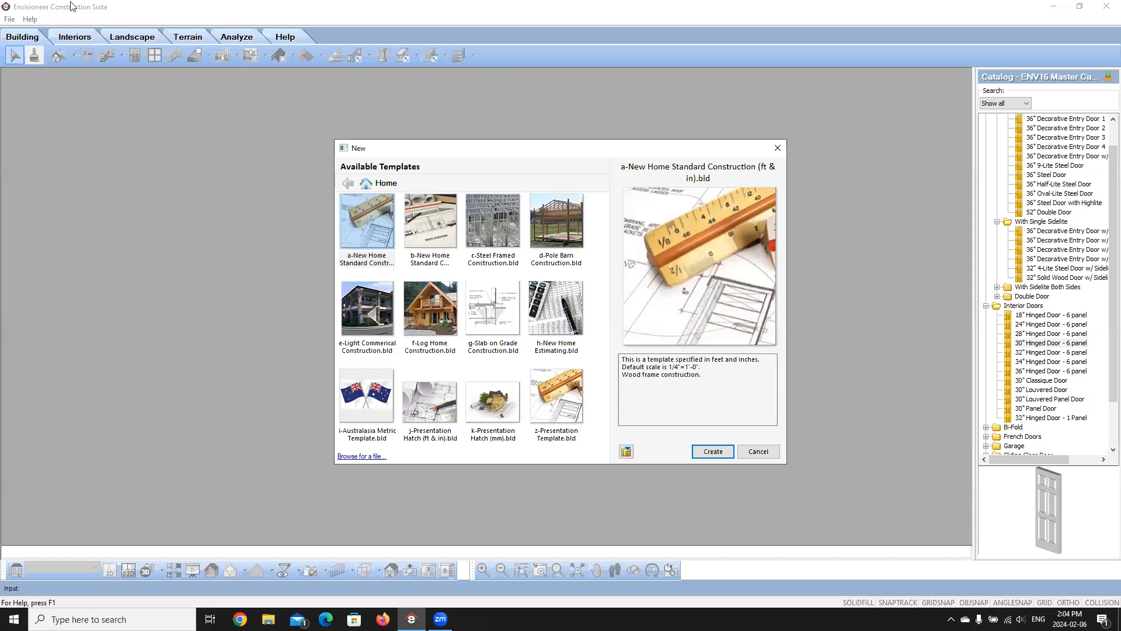
Create a project from the a-New Home Standard Construction (ft & in).bld template and open its 1 Floor Plan sheet
{"action": "left_click", "coordinate": [355, 213]}
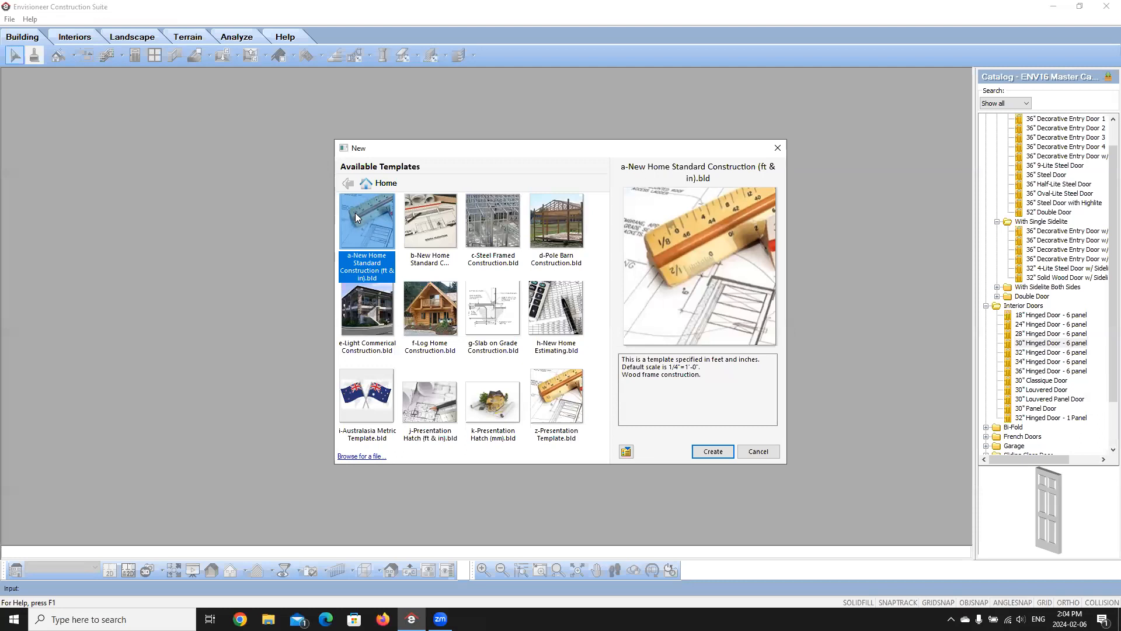
{"action": "left_click", "coordinate": [494, 312]}
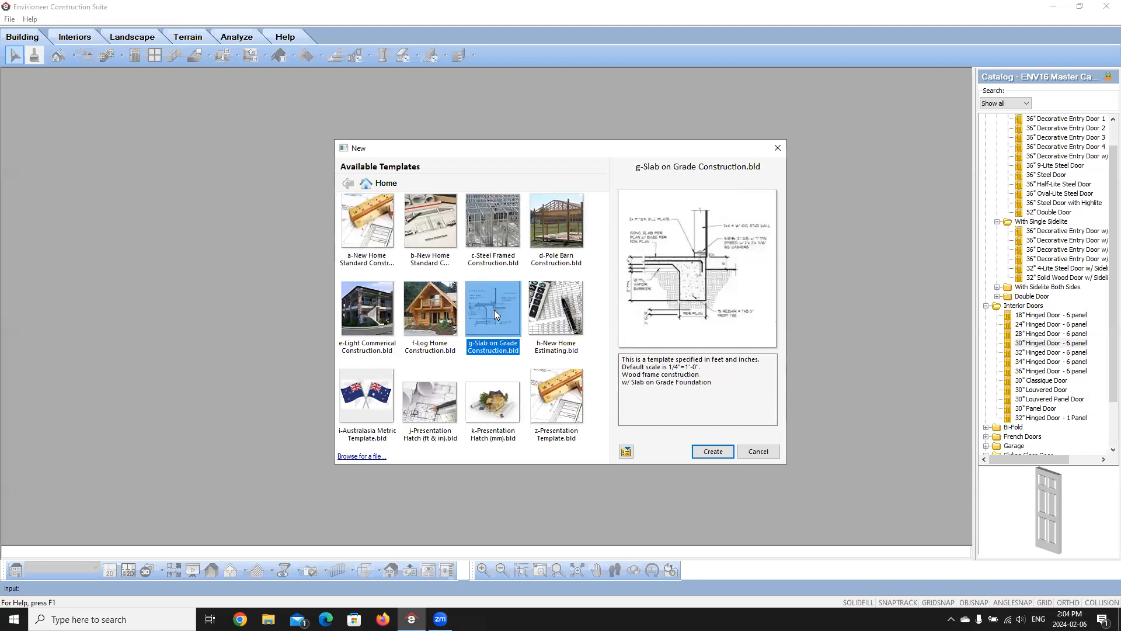
{"action": "left_click", "coordinate": [389, 209]}
{"action": "left_click", "coordinate": [712, 451]}
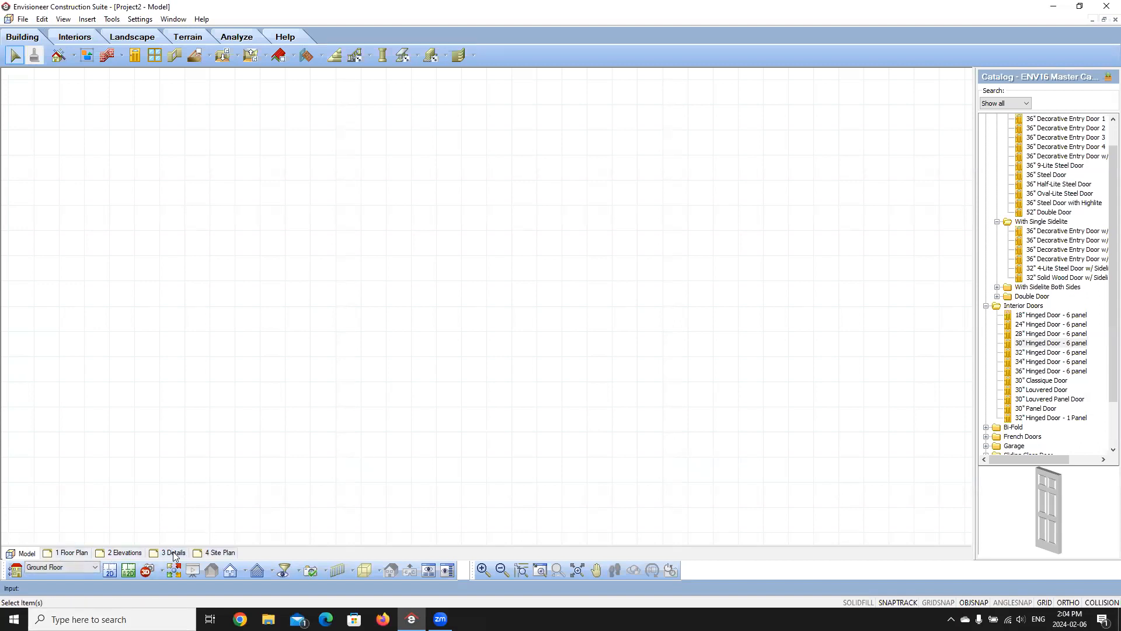
{"action": "left_click", "coordinate": [80, 552]}
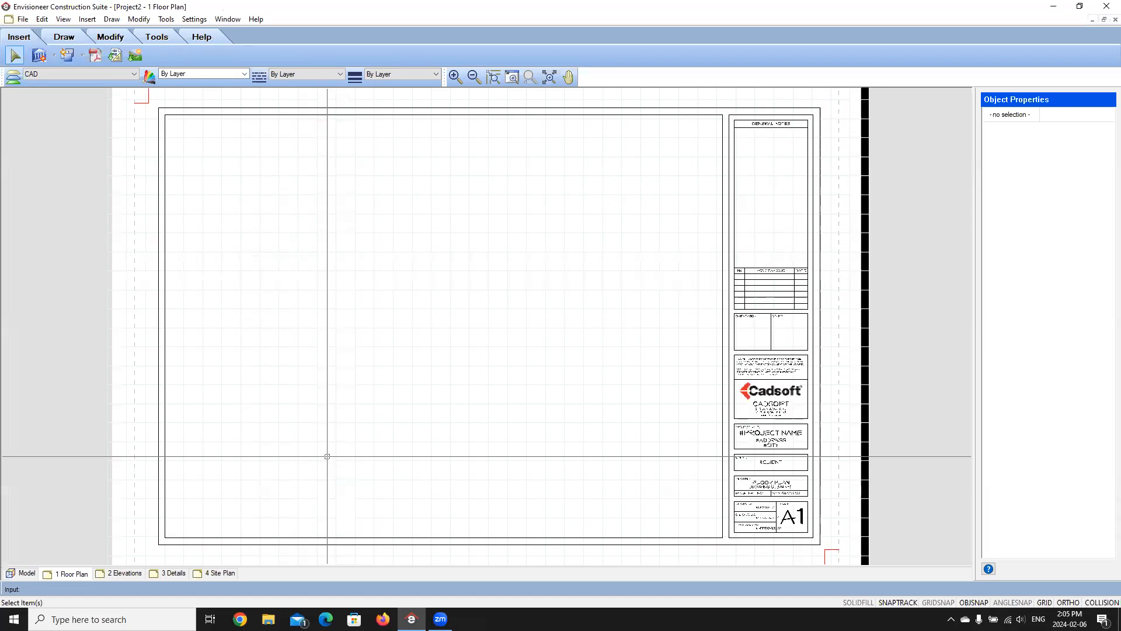
Import the CAD file D1-size.dwg from the Title Blocks folder with default attributes and place it beside the existing title block
{"action": "left_click", "coordinate": [88, 19]}
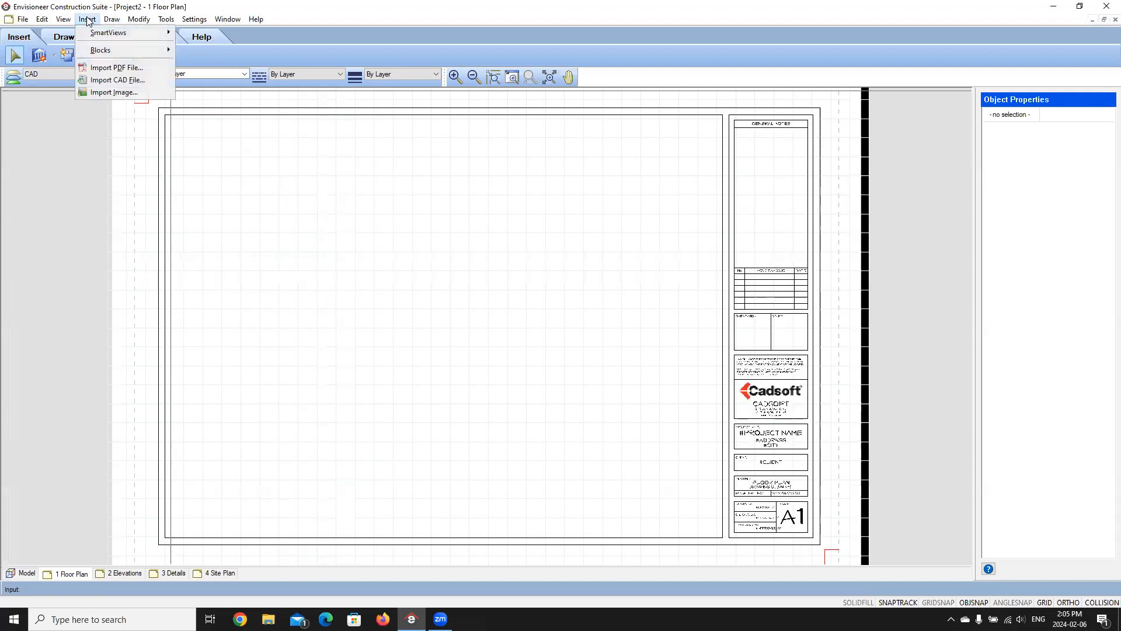
{"action": "left_click", "coordinate": [111, 80]}
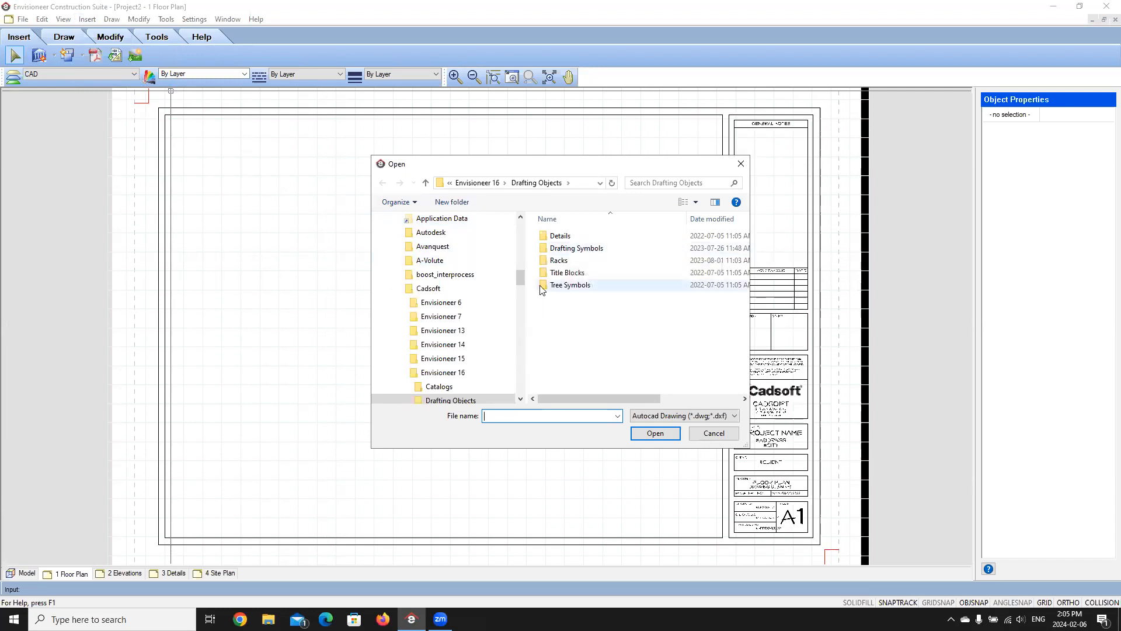
{"action": "double_click", "coordinate": [541, 274]}
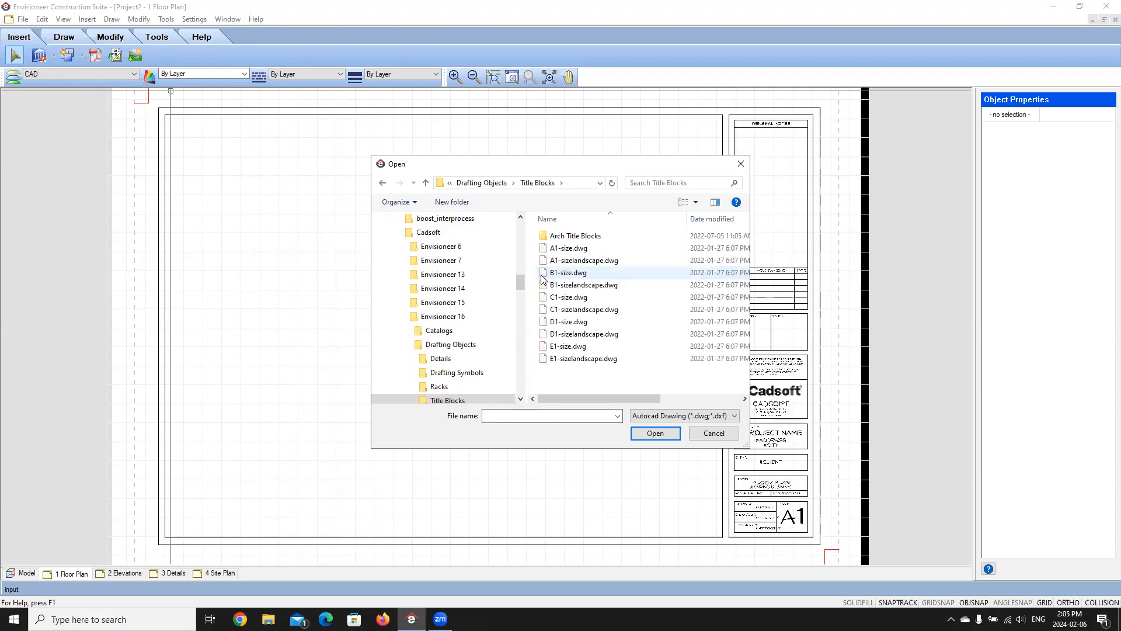
{"action": "left_click", "coordinate": [543, 324]}
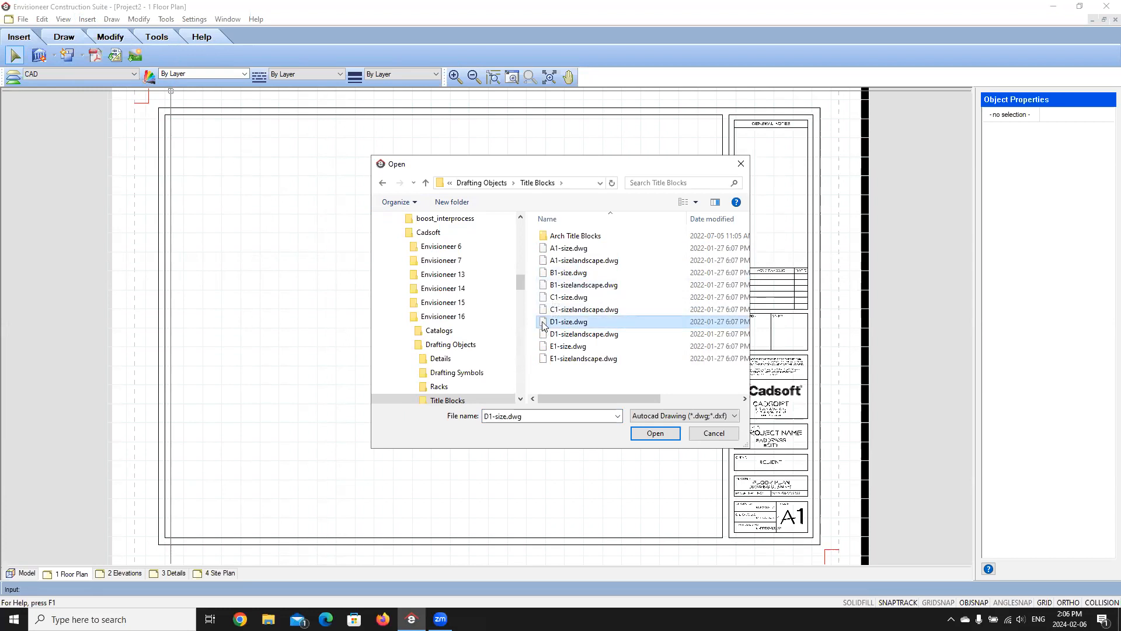
{"action": "left_click", "coordinate": [657, 434]}
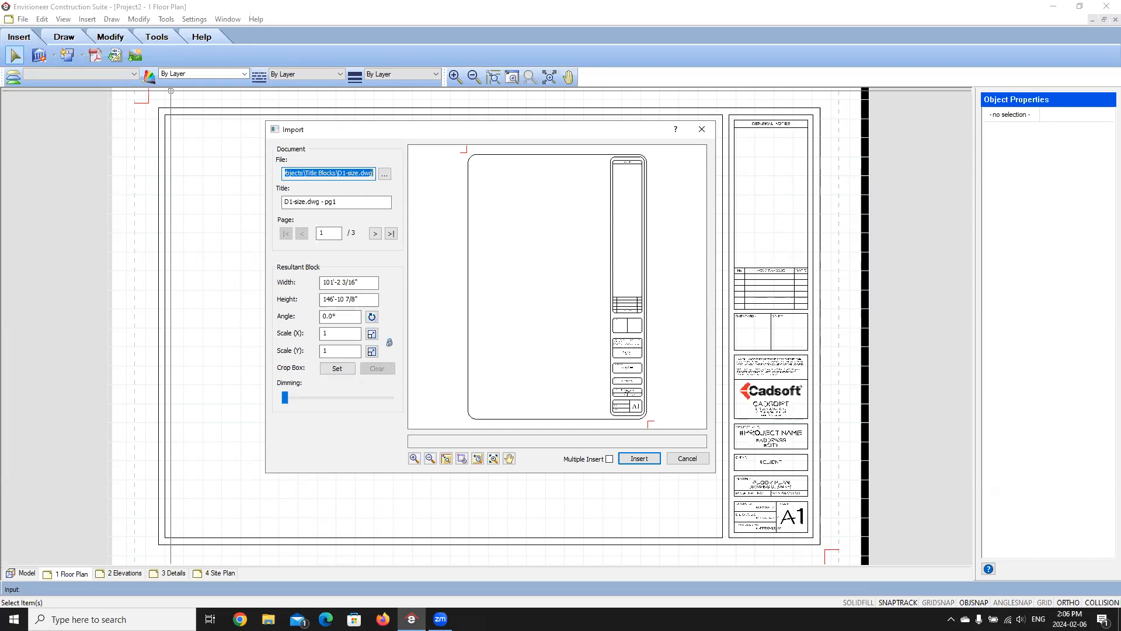
{"action": "left_click", "coordinate": [638, 459]}
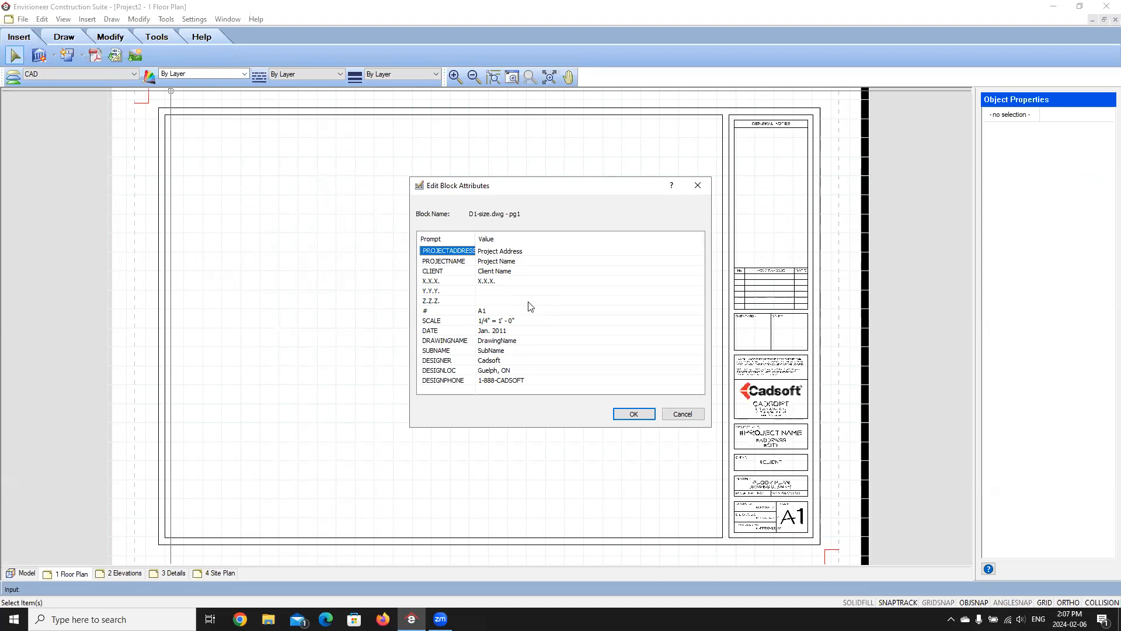
{"action": "left_click", "coordinate": [633, 413]}
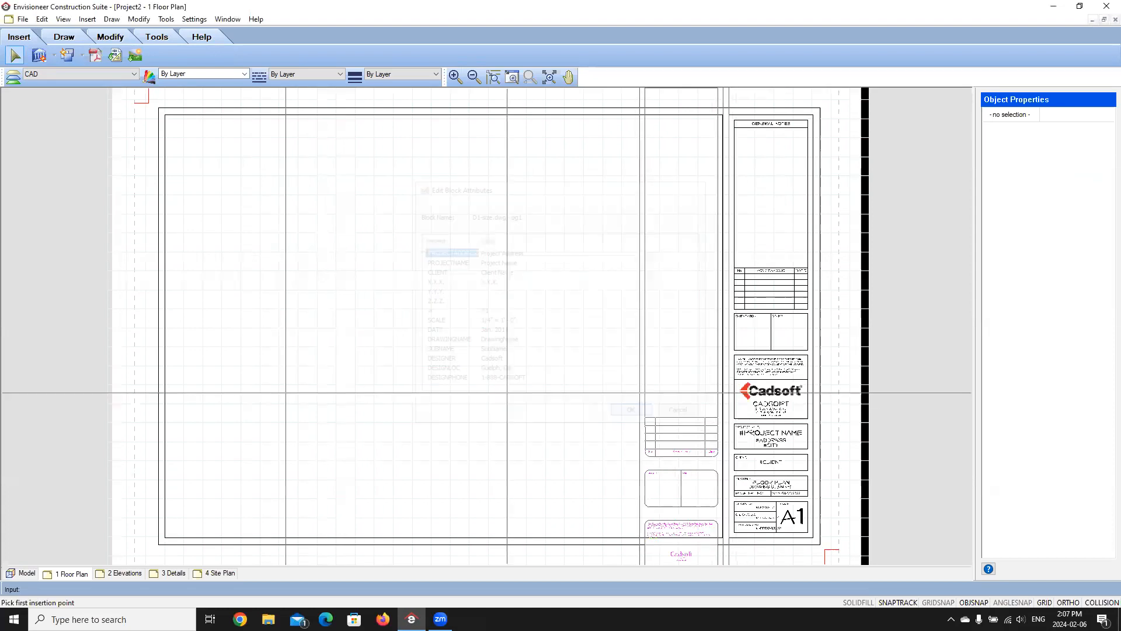
{"action": "scroll", "coordinate": [507, 393], "scroll_direction": "down", "scroll_amount": 5}
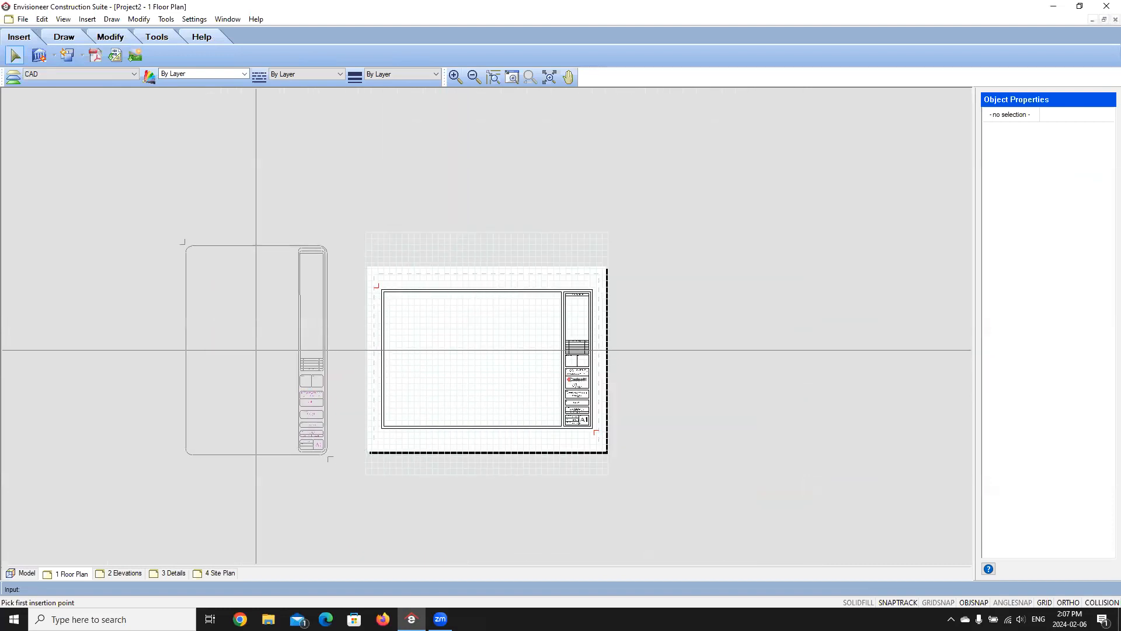
{"action": "left_click", "coordinate": [256, 350]}
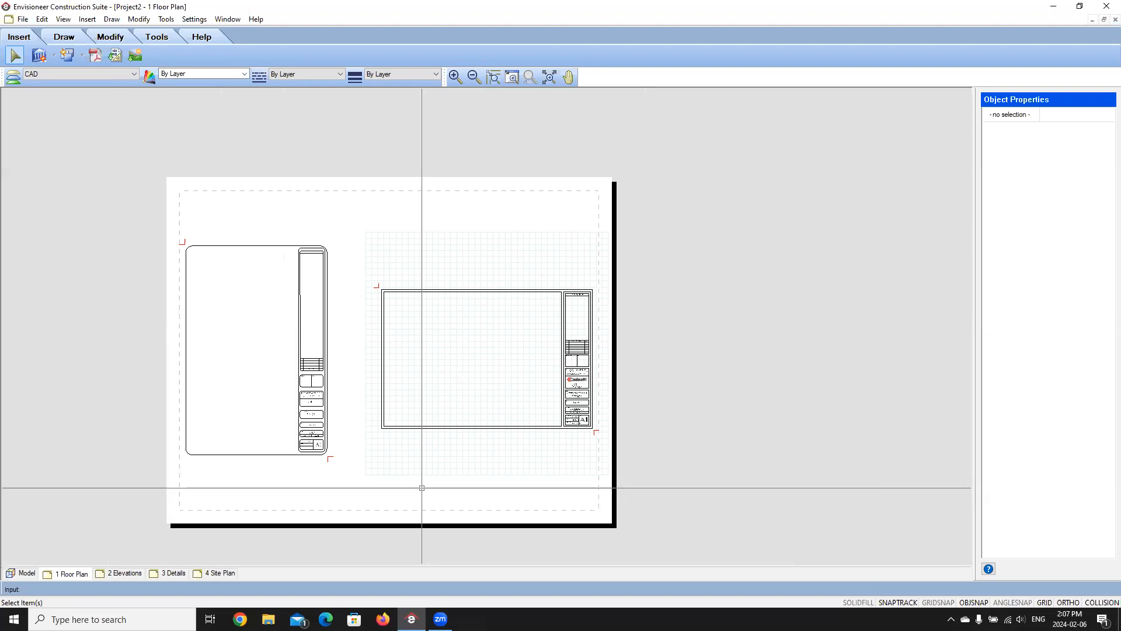
Delete the original 24x36 title block from the 1 Floor Plan sheet
{"action": "left_click", "coordinate": [484, 387]}
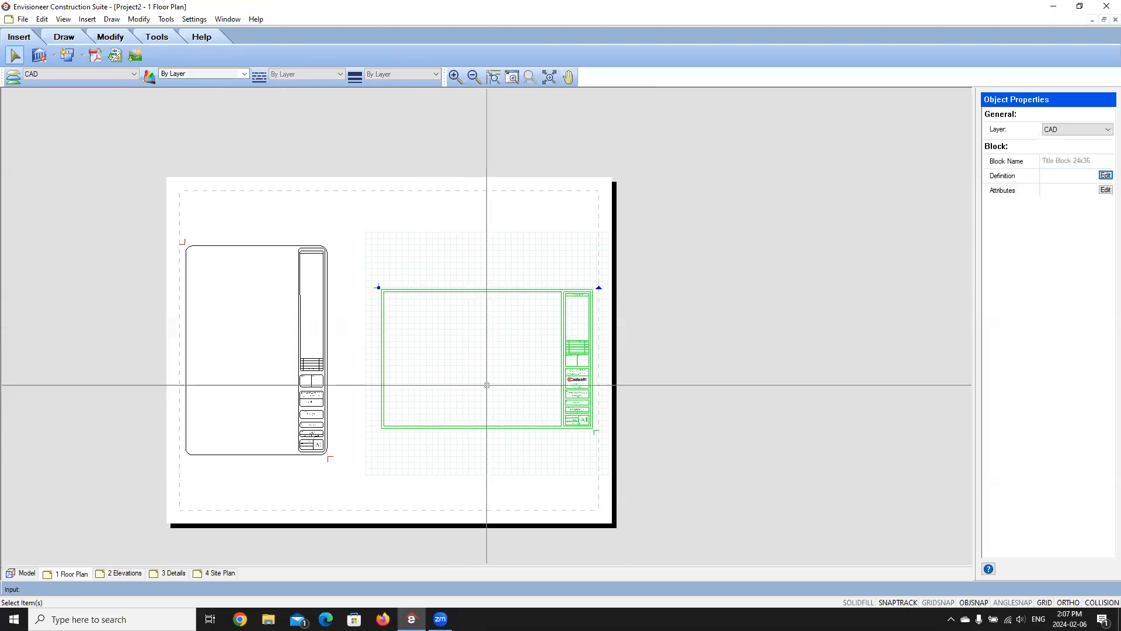
{"action": "key", "text": "Delete"}
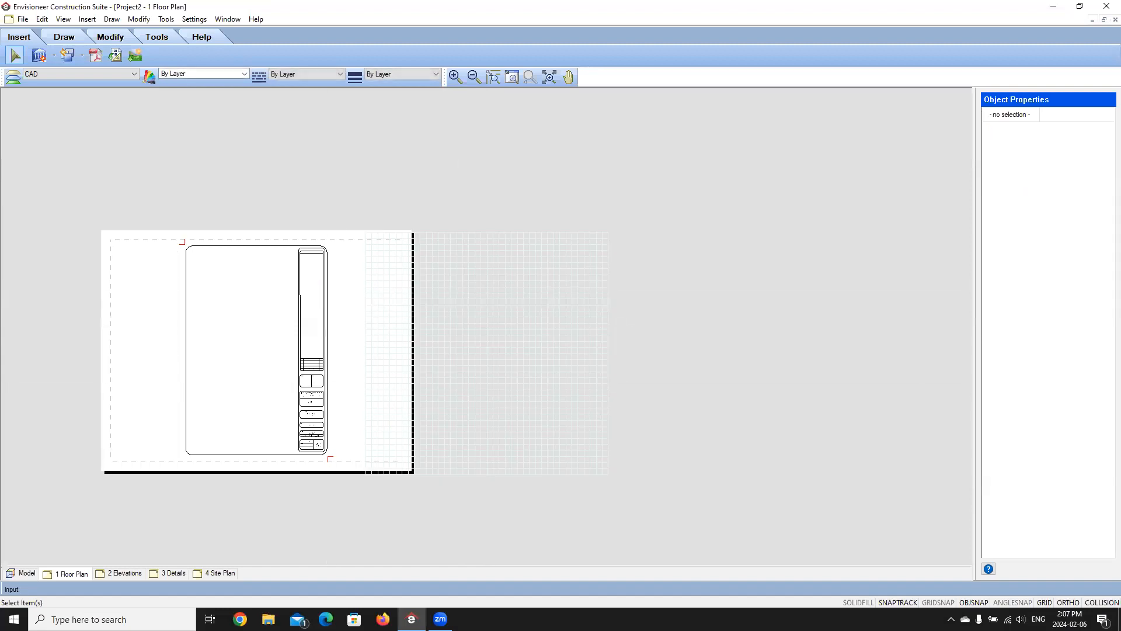
Move the imported D1-size title block over to the middle of the grid area
{"action": "left_click", "coordinate": [254, 348]}
{"action": "left_click_drag", "start_coordinate": [256, 349], "coordinate": [477, 343]}
{"action": "left_click", "coordinate": [689, 352]}
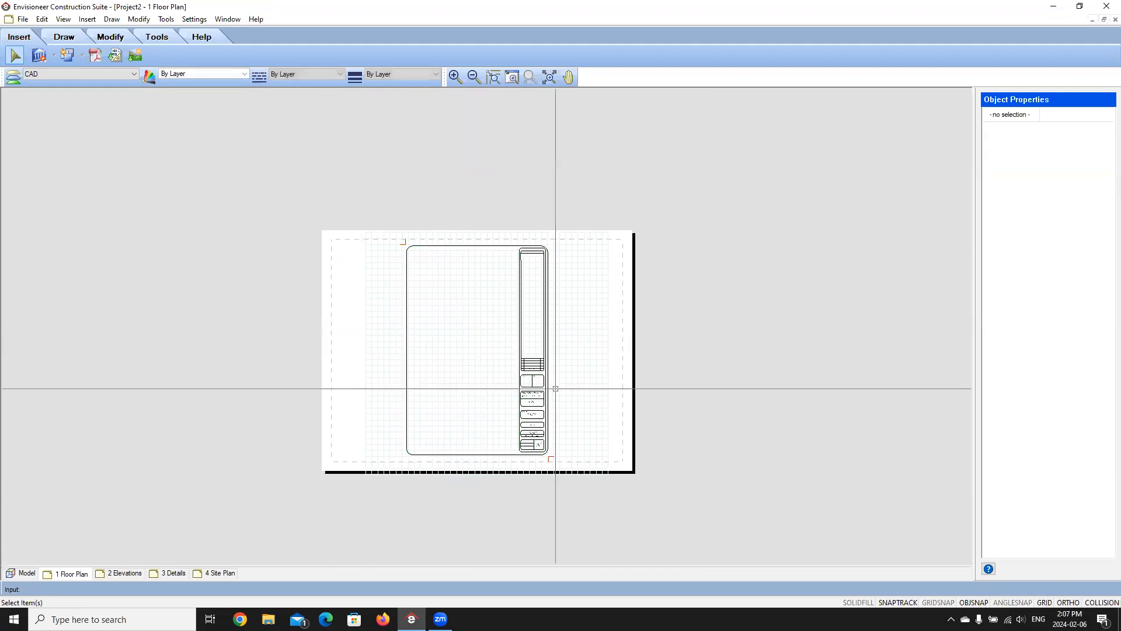
Inspect the imported D1-size title block up close, and delete it from the sheet
{"action": "scroll", "coordinate": [596, 352], "scroll_direction": "up", "scroll_amount": 3}
{"action": "scroll", "coordinate": [596, 352], "scroll_direction": "up", "scroll_amount": 1}
{"action": "scroll", "coordinate": [608, 318], "scroll_direction": "down", "scroll_amount": 3}
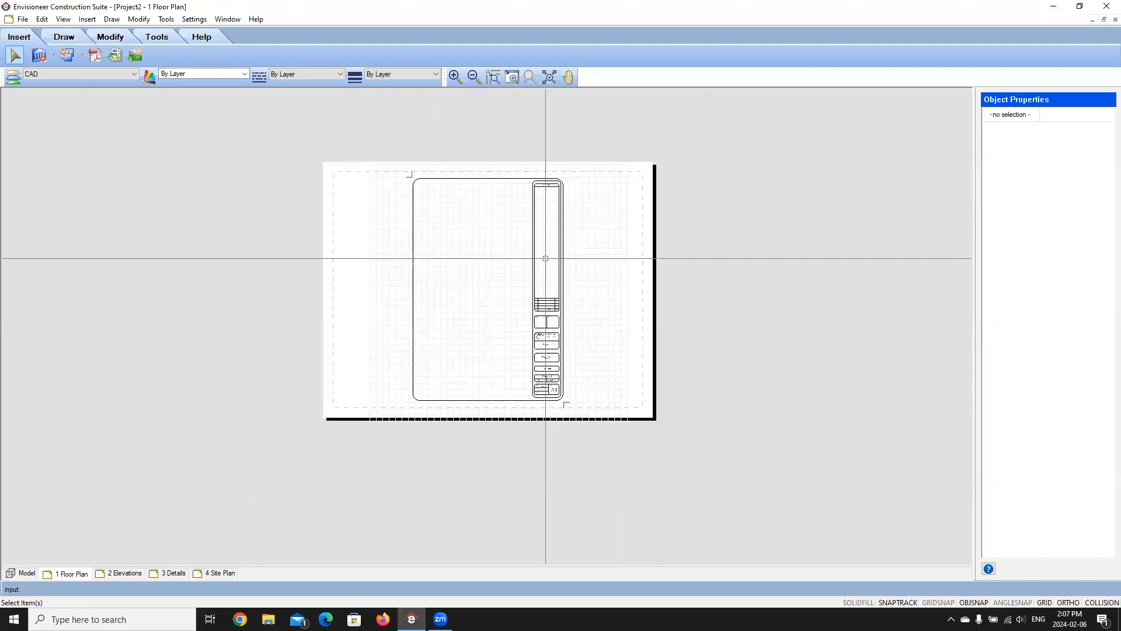
{"action": "scroll", "coordinate": [526, 246], "scroll_direction": "up", "scroll_amount": 3}
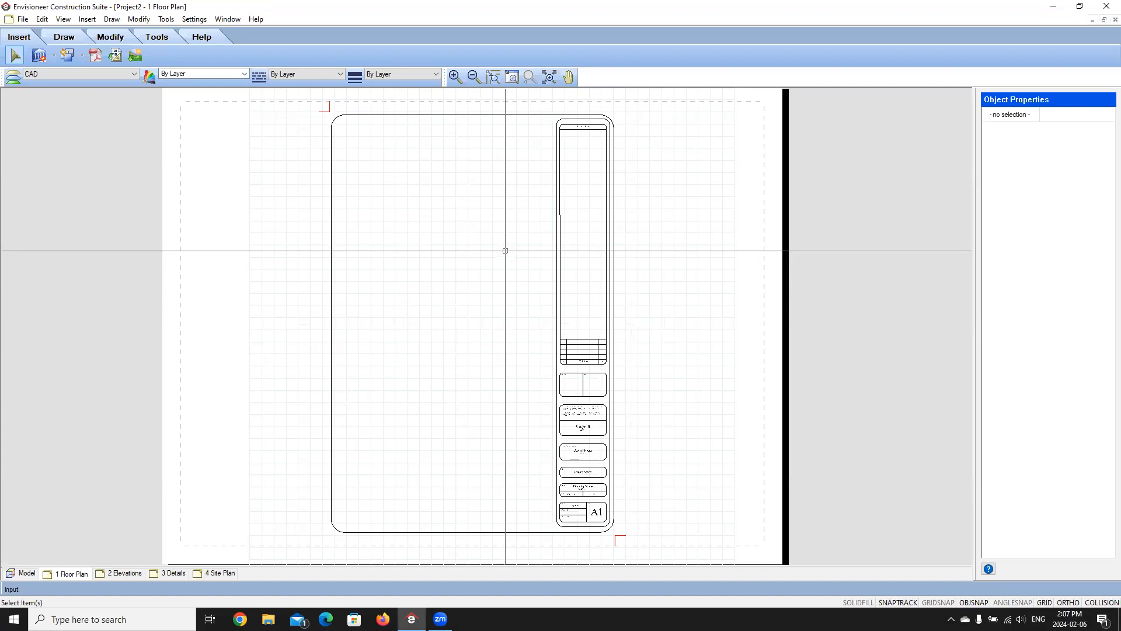
{"action": "scroll", "coordinate": [505, 250], "scroll_direction": "down", "scroll_amount": 3}
{"action": "scroll", "coordinate": [488, 239], "scroll_direction": "up", "scroll_amount": 2}
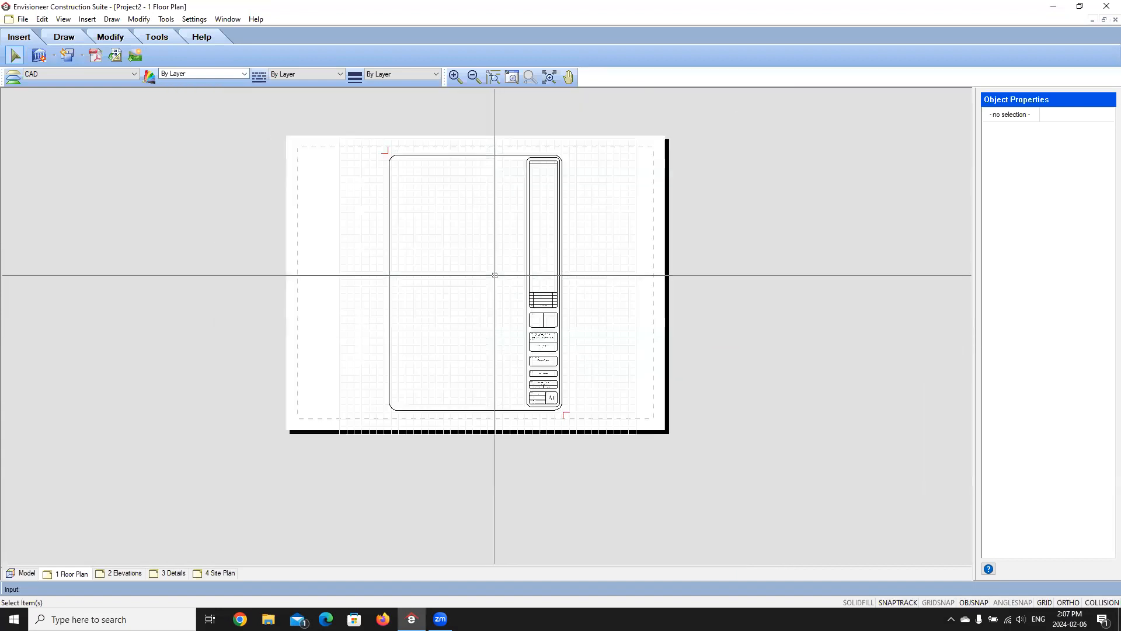
{"action": "left_click", "coordinate": [530, 245]}
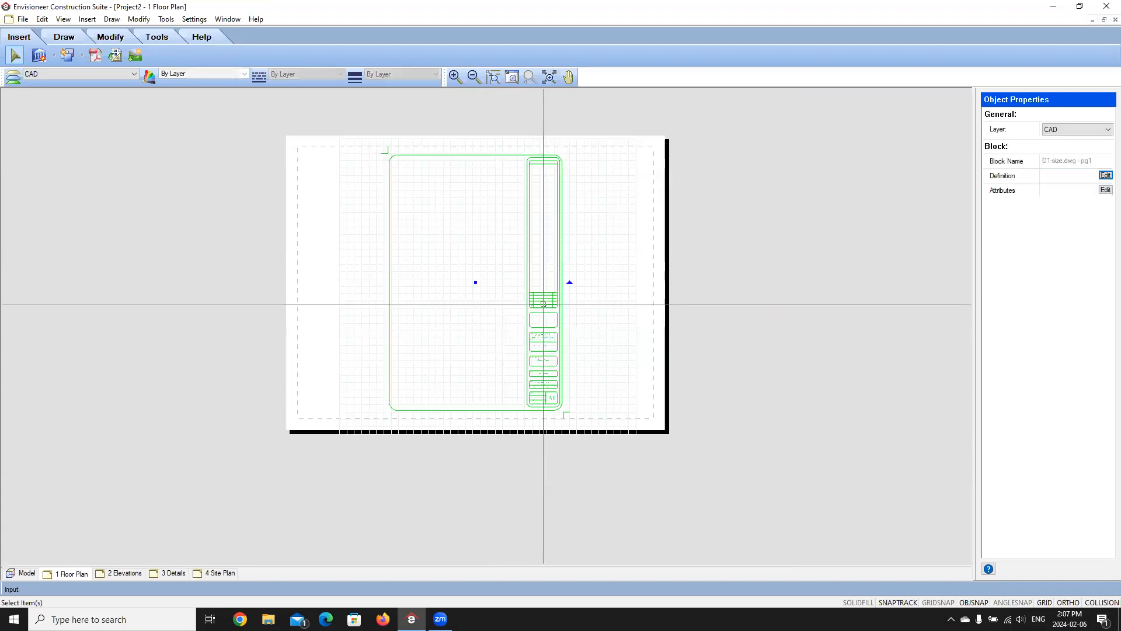
{"action": "key", "text": "Delete"}
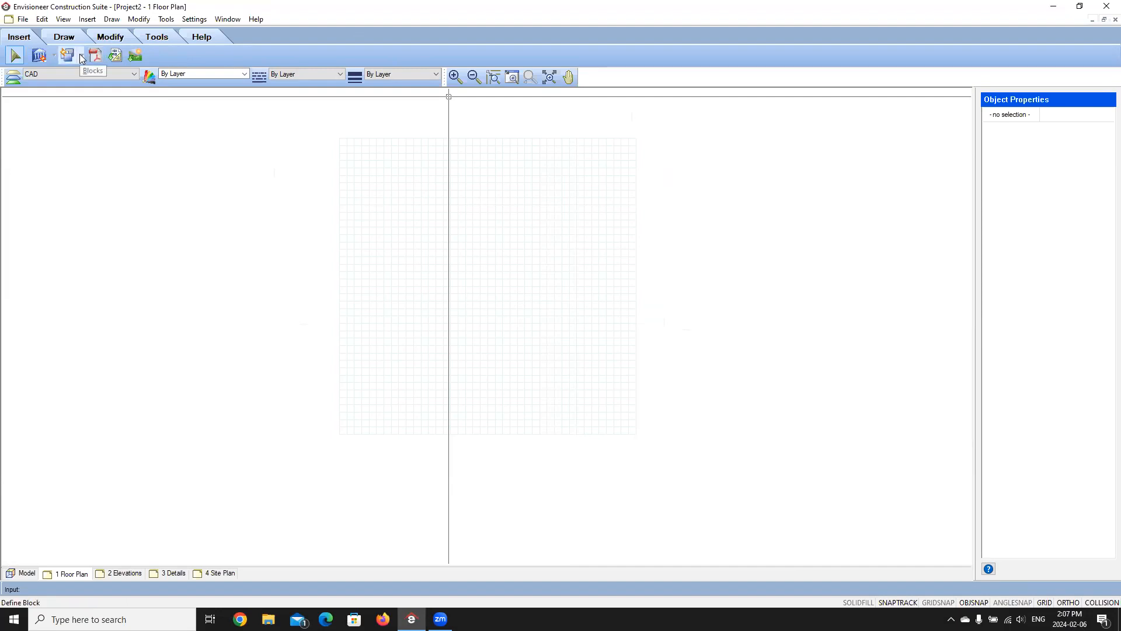
Insert the block Title Block 11x17 as a single insertion with its default attributes, placing it inside the grid area
{"action": "left_click", "coordinate": [87, 20]}
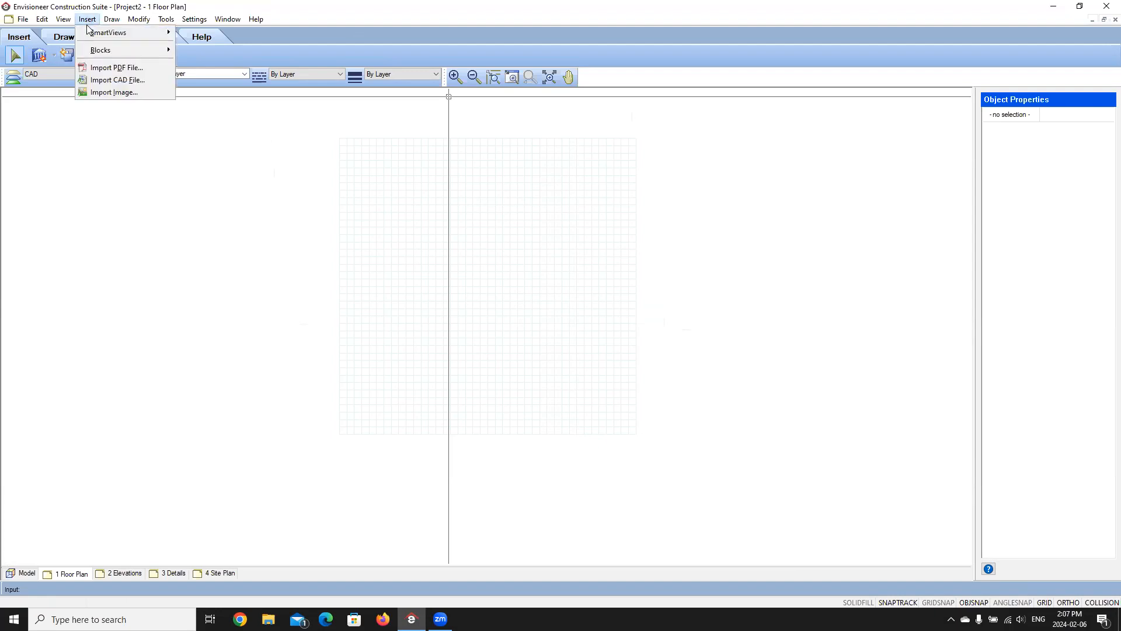
{"action": "mouse_move", "coordinate": [100, 51]}
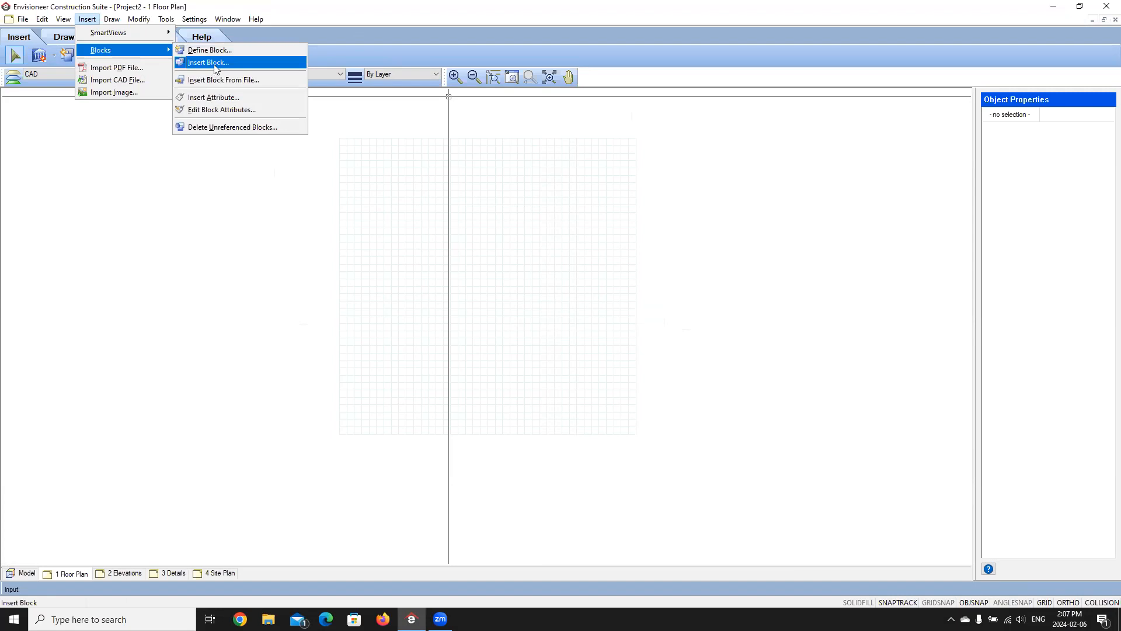
{"action": "left_click", "coordinate": [232, 6]}
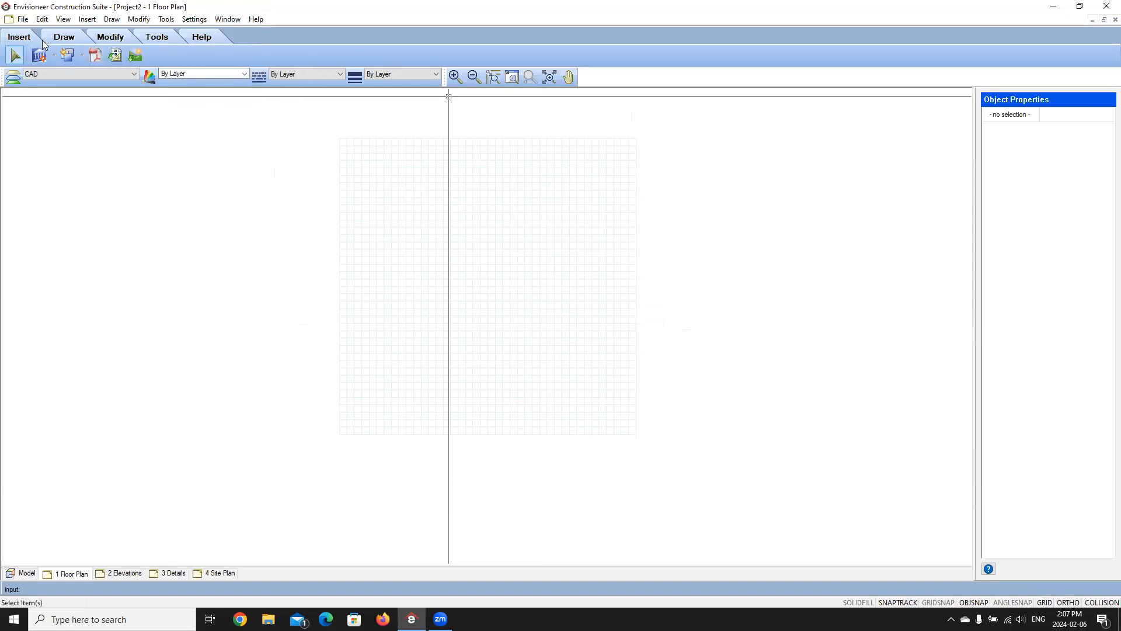
{"action": "left_click", "coordinate": [81, 60]}
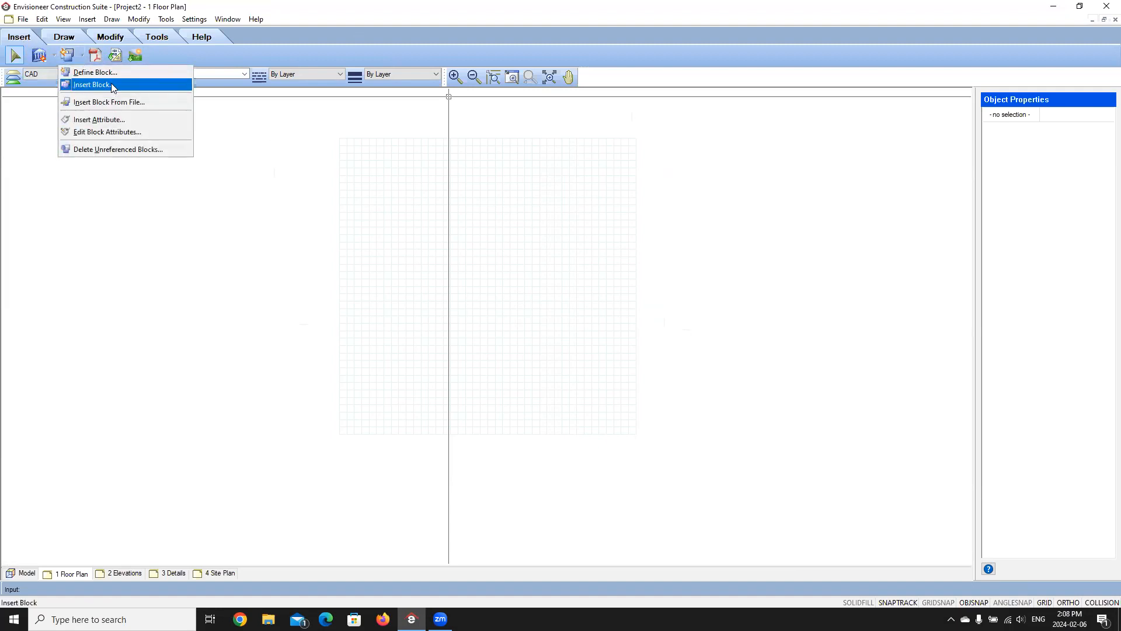
{"action": "left_click", "coordinate": [111, 83]}
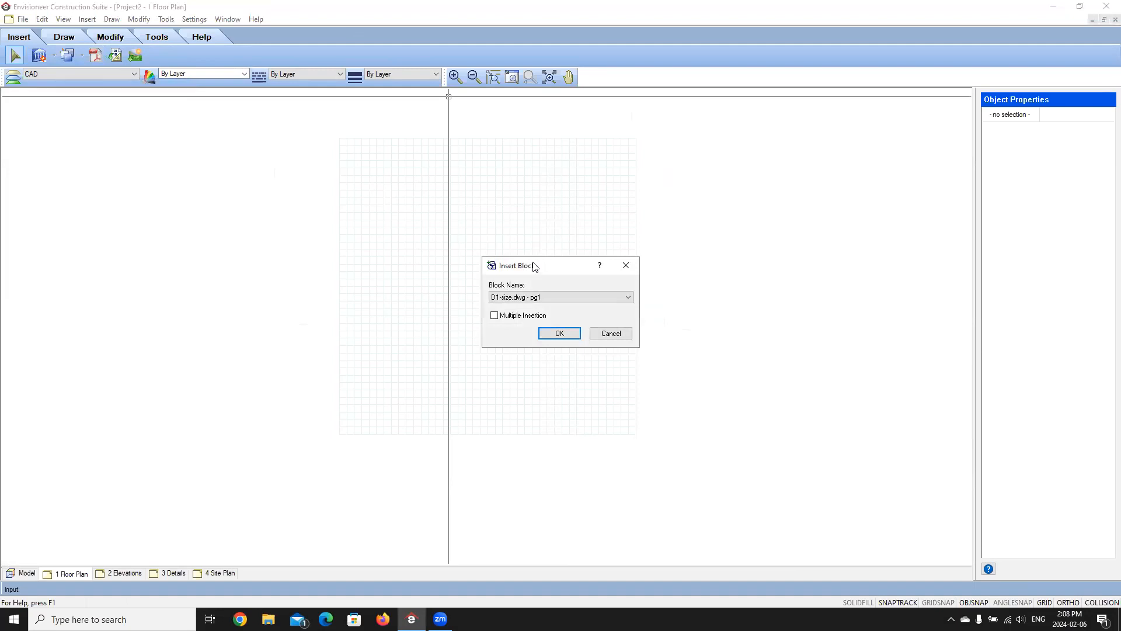
{"action": "left_click_drag", "start_coordinate": [534, 263], "coordinate": [532, 260]}
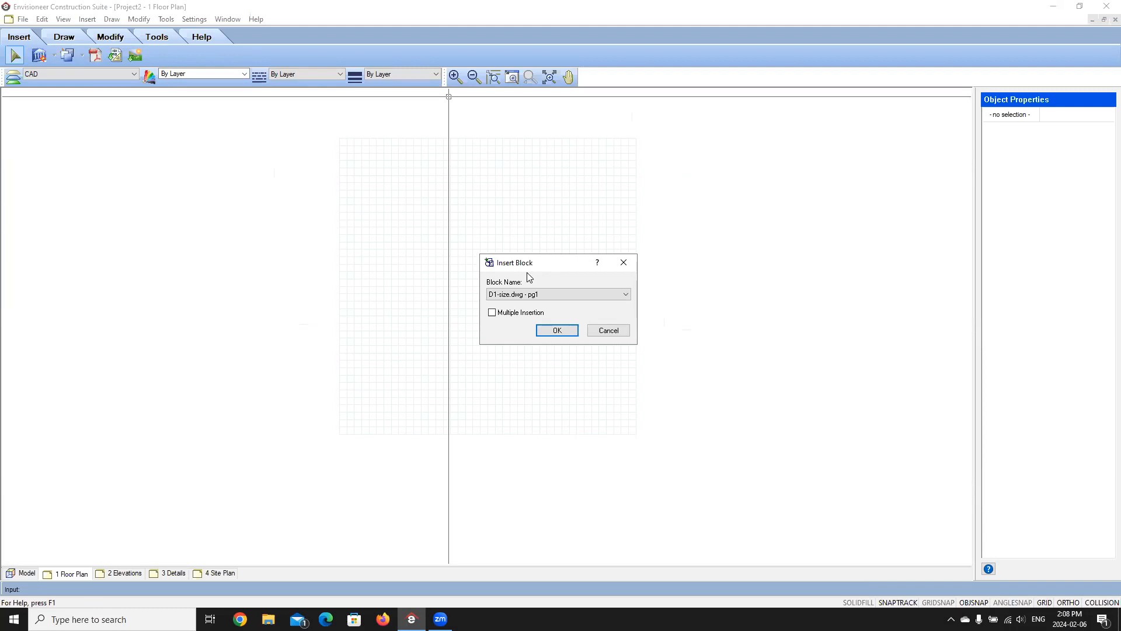
{"action": "left_click", "coordinate": [627, 294]}
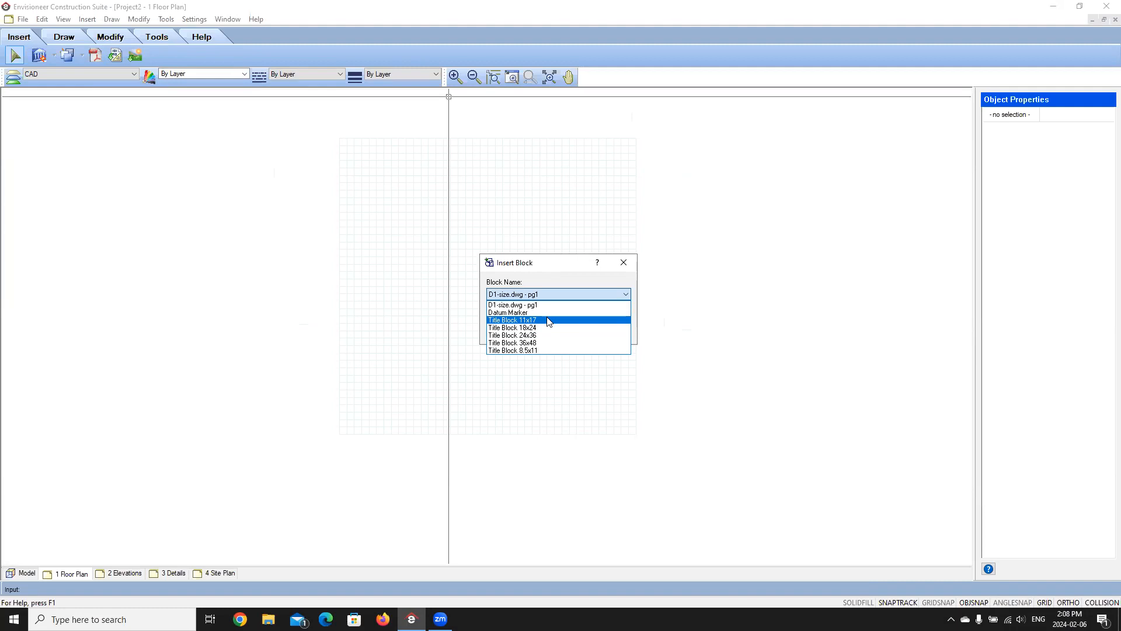
{"action": "left_click", "coordinate": [547, 320]}
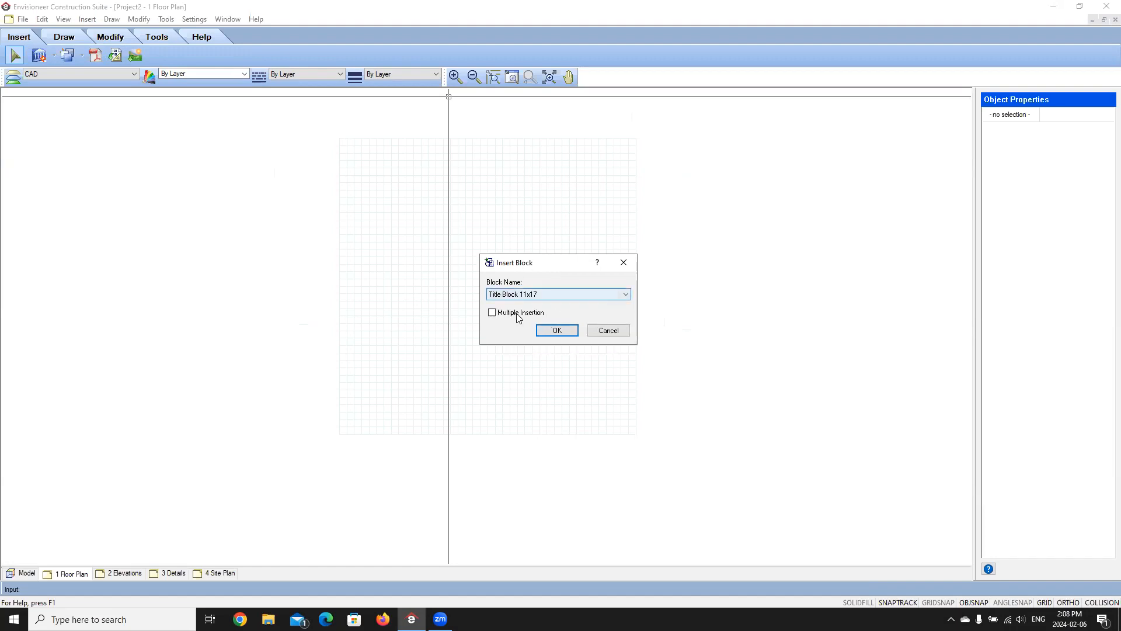
{"action": "left_click", "coordinate": [556, 330]}
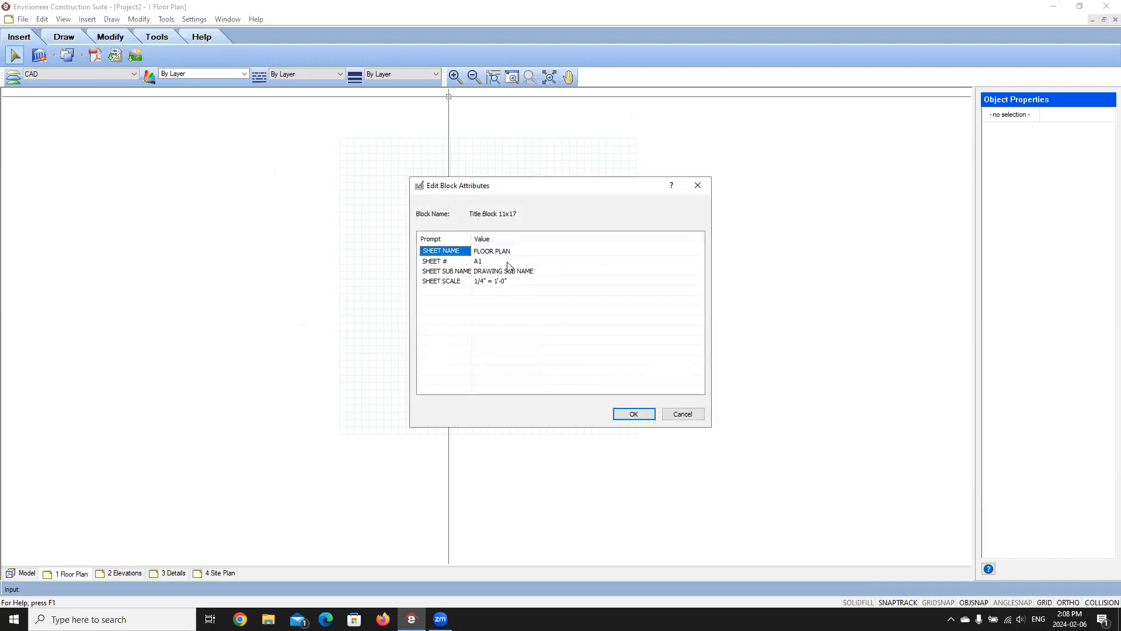
{"action": "left_click", "coordinate": [634, 414]}
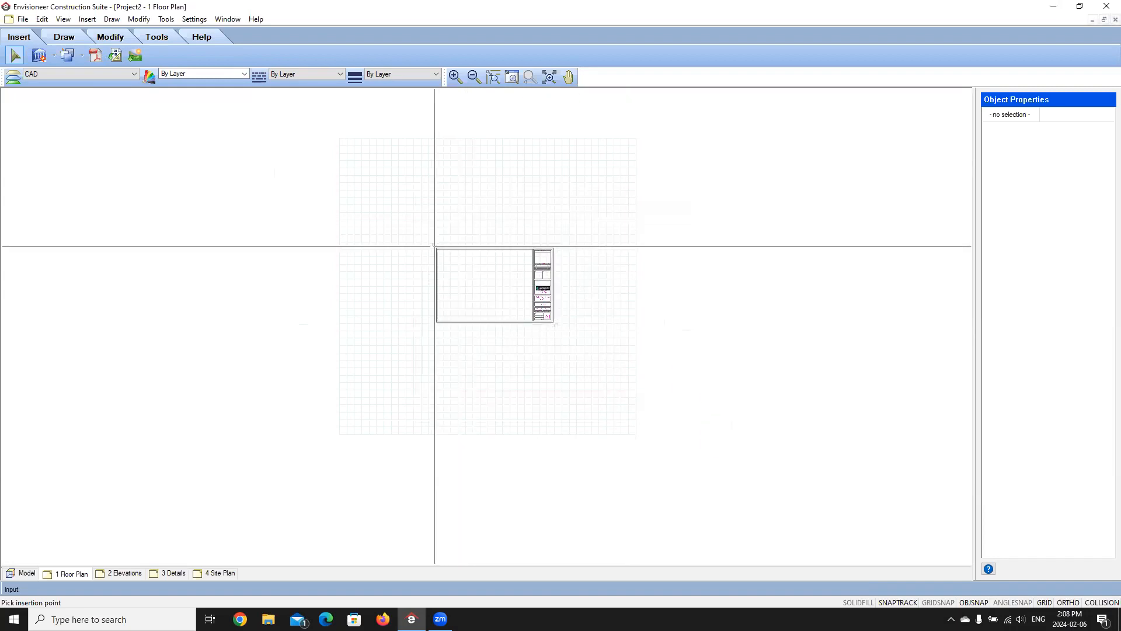
{"action": "left_click", "coordinate": [435, 247]}
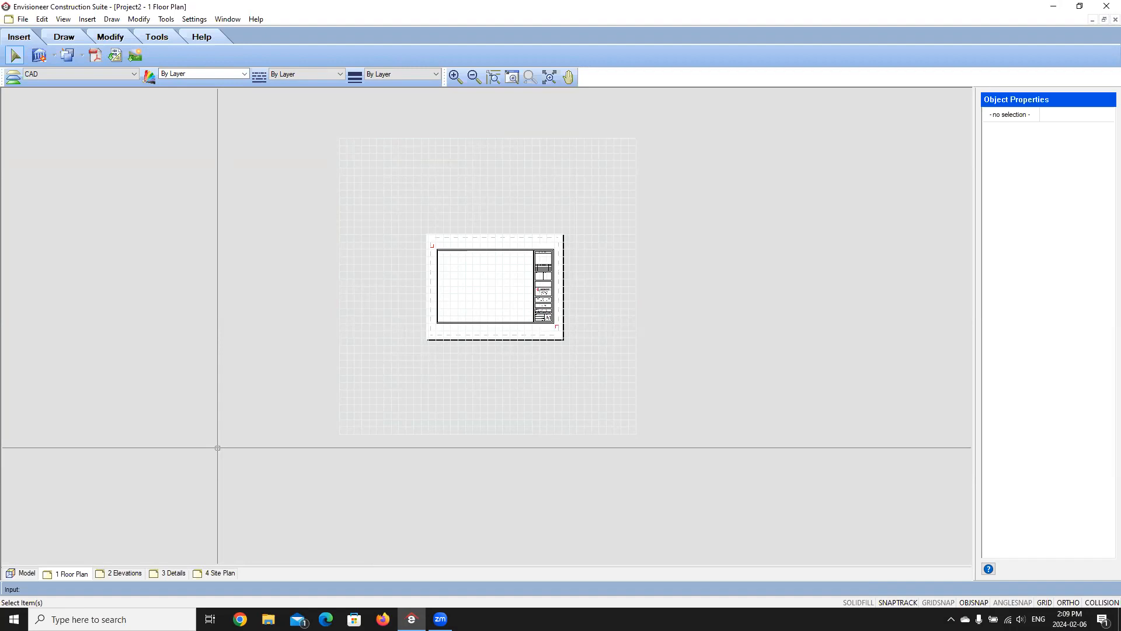
Insert the block Title Block 18x24 as a single insertion with its default attributes, placing it around the 11x17 title block
{"action": "scroll", "coordinate": [435, 338], "scroll_direction": "up", "scroll_amount": 4}
{"action": "scroll", "coordinate": [428, 380], "scroll_direction": "down", "scroll_amount": 2}
{"action": "scroll", "coordinate": [567, 355], "scroll_direction": "up", "scroll_amount": 2}
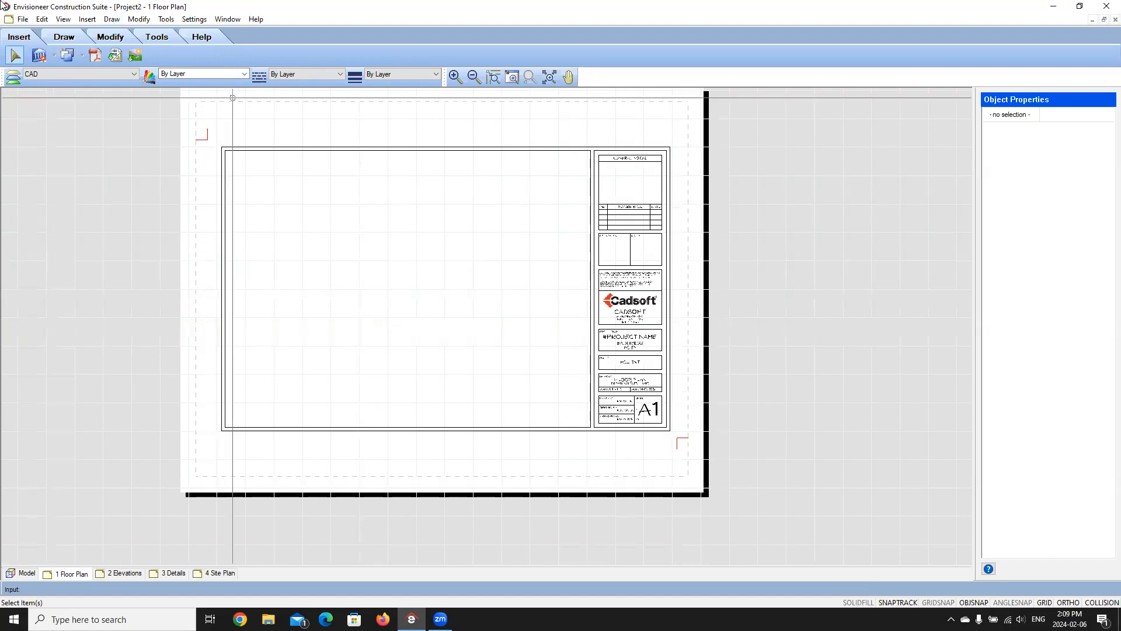
{"action": "left_click", "coordinate": [81, 54]}
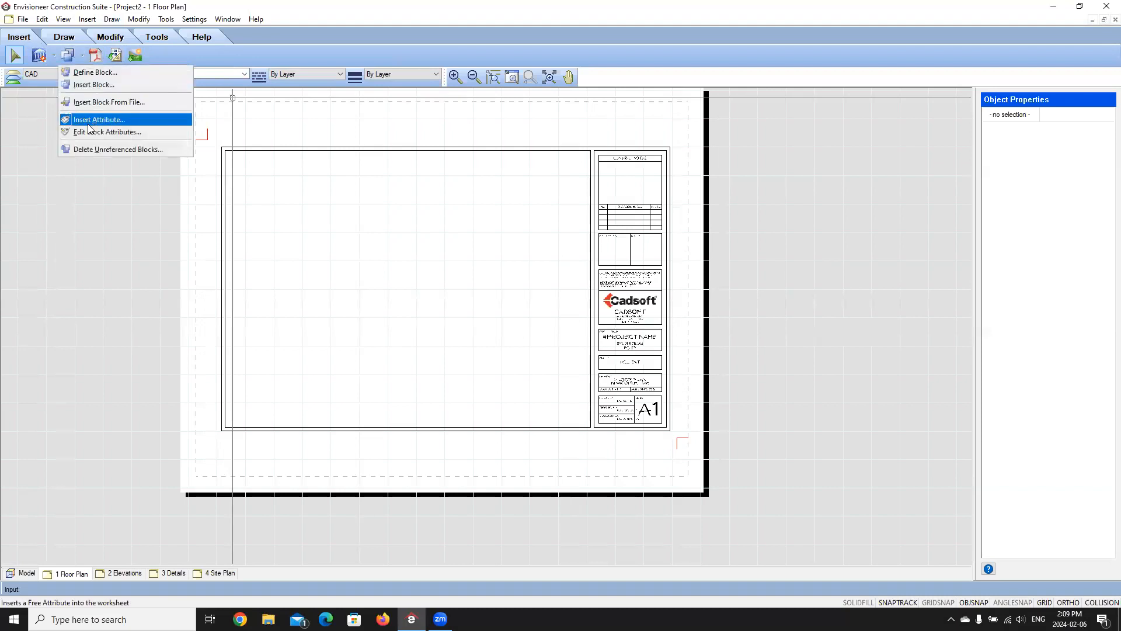
{"action": "left_click", "coordinate": [94, 84]}
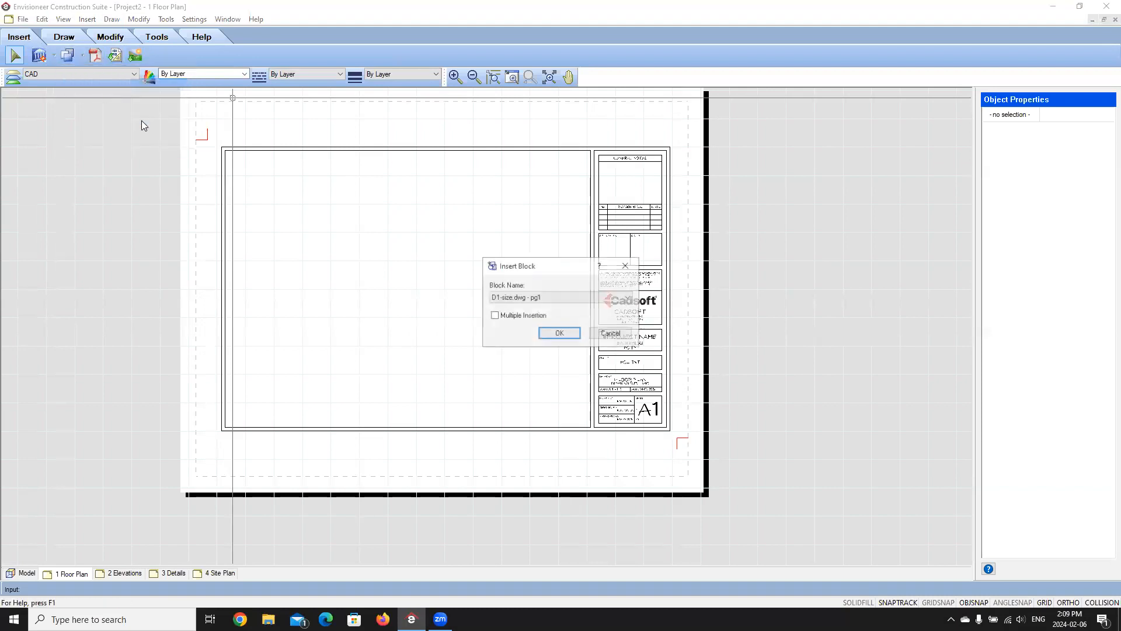
{"action": "left_click", "coordinate": [598, 297]}
{"action": "left_click", "coordinate": [534, 331]}
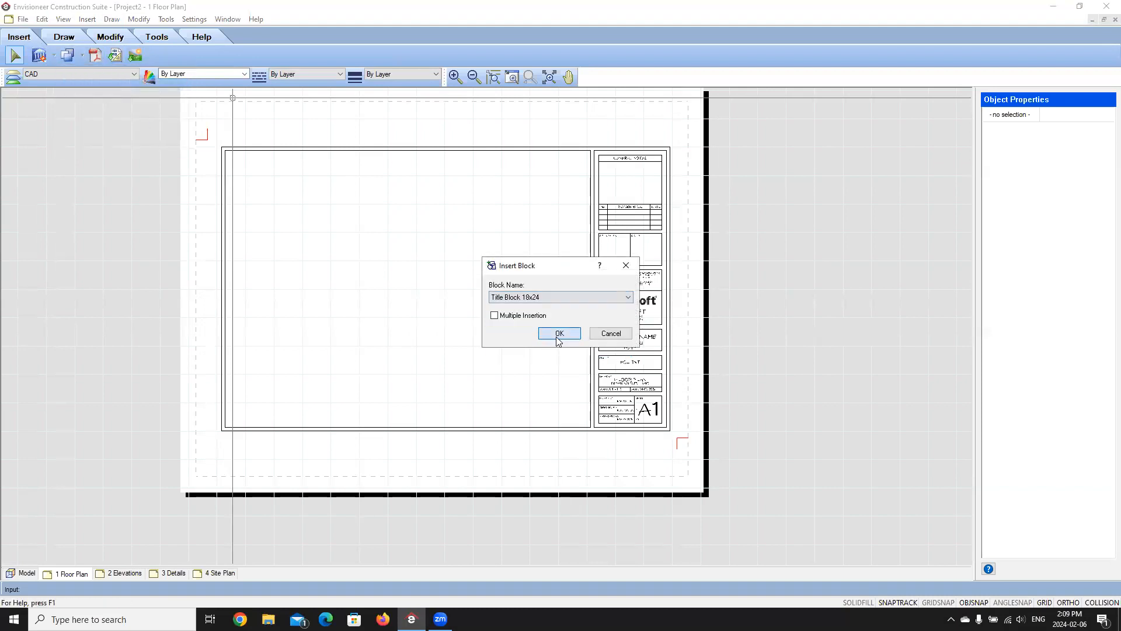
{"action": "left_click", "coordinate": [556, 333]}
{"action": "left_click", "coordinate": [635, 415]}
{"action": "scroll", "coordinate": [457, 416], "scroll_direction": "down", "scroll_amount": 2}
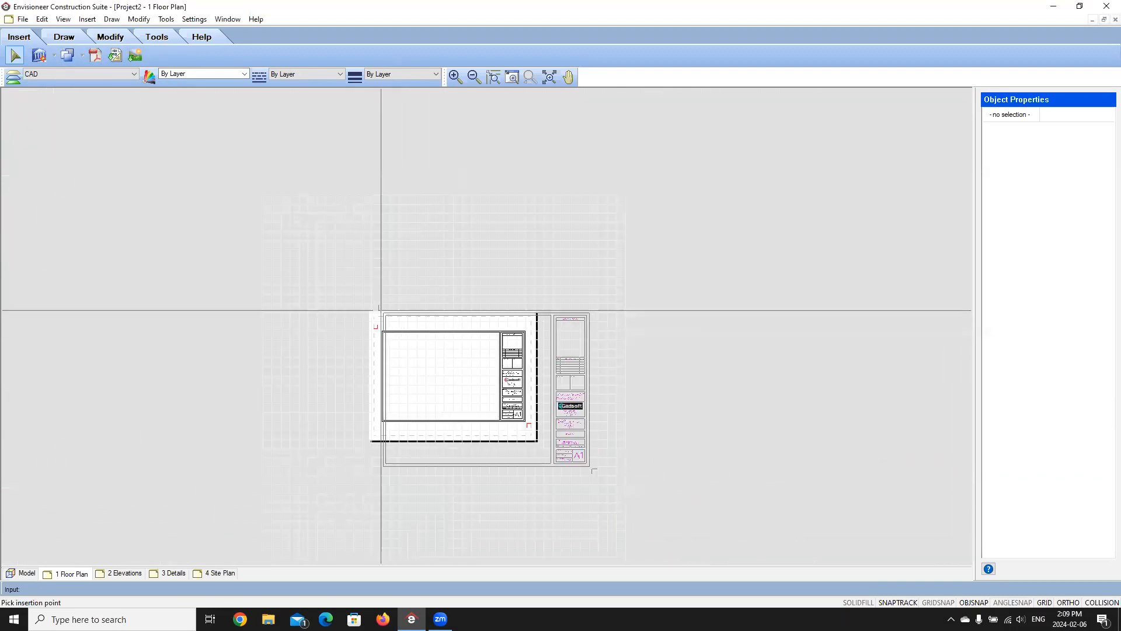
{"action": "left_click", "coordinate": [360, 301]}
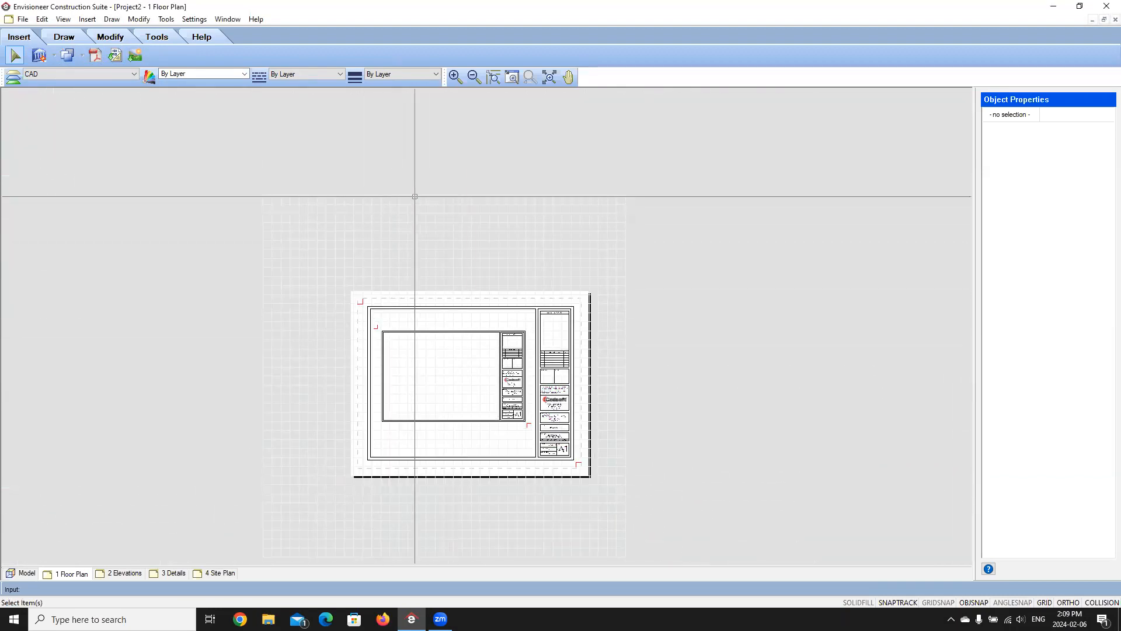
Insert the block Title Block 24x36 as a single insertion with its default attributes, placing it around the two smaller title blocks
{"action": "left_click", "coordinate": [82, 55]}
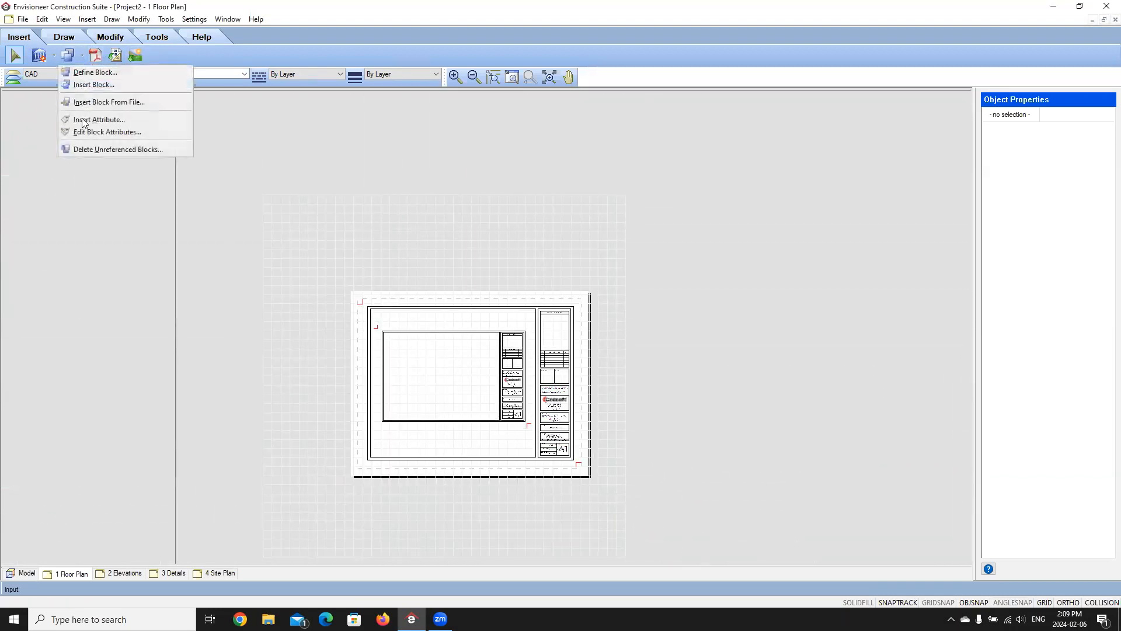
{"action": "left_click", "coordinate": [93, 85]}
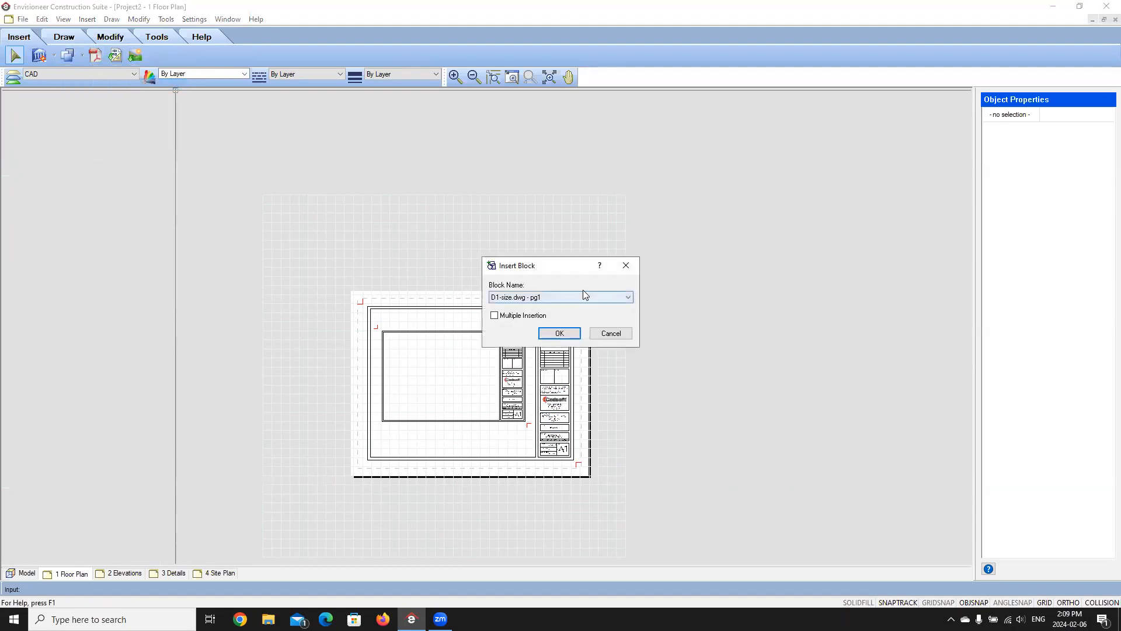
{"action": "left_click", "coordinate": [582, 297]}
{"action": "left_click", "coordinate": [563, 339]}
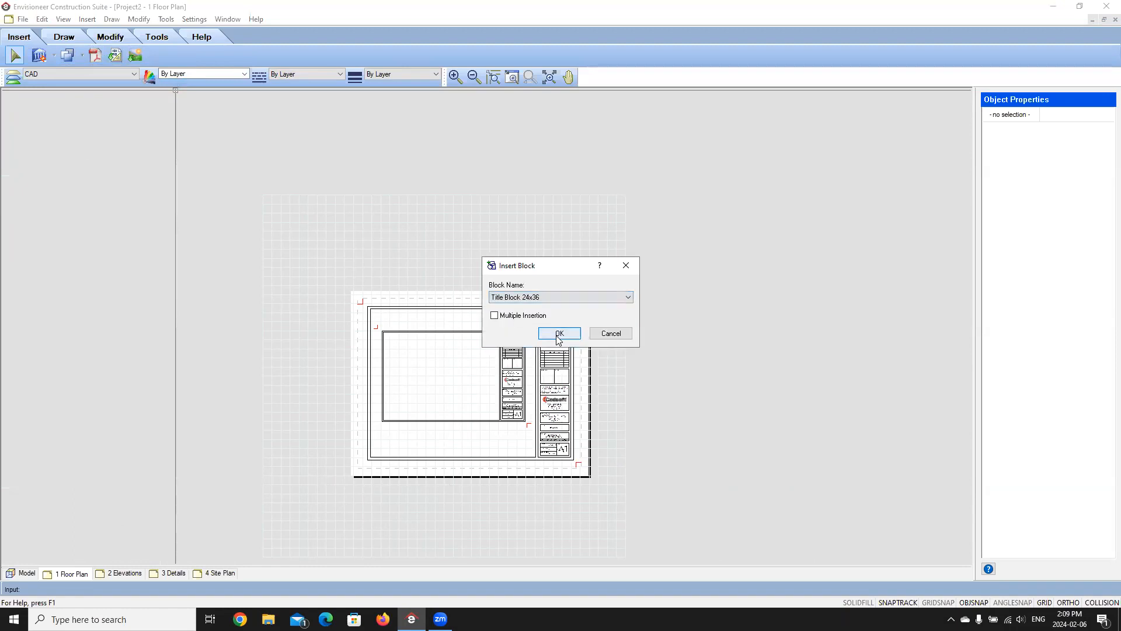
{"action": "left_click", "coordinate": [564, 333]}
{"action": "left_click", "coordinate": [634, 413]}
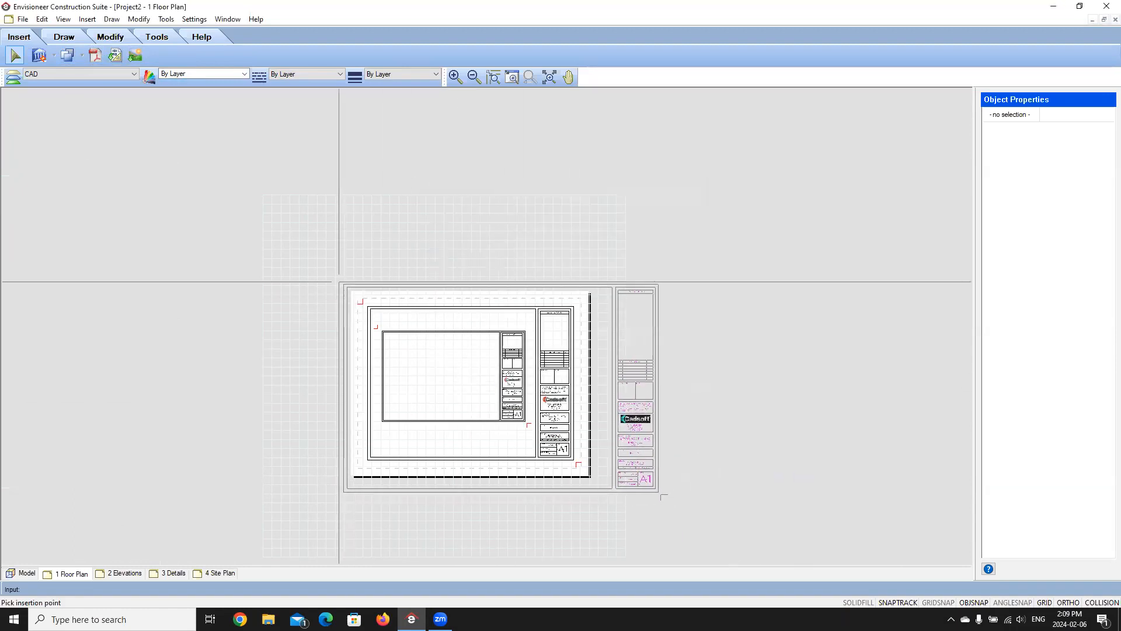
{"action": "left_click", "coordinate": [333, 278]}
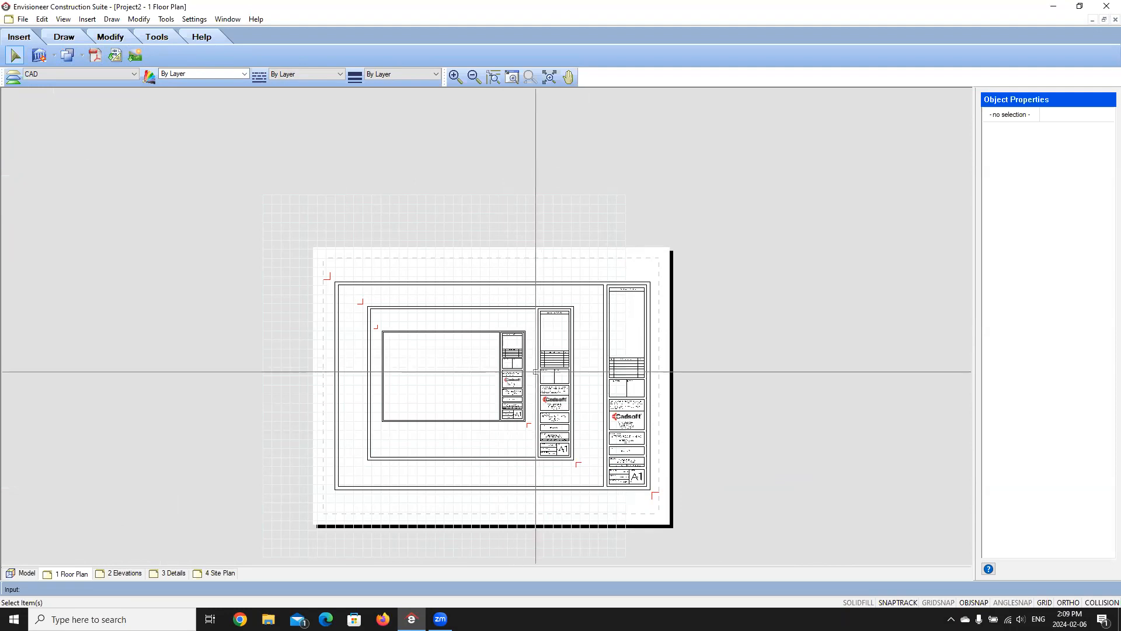
Delete the 11x17 and 18x24 title blocks nested inside the 24x36 title block
{"action": "scroll", "coordinate": [674, 423], "scroll_direction": "up", "scroll_amount": 2}
{"action": "middle_click_drag", "start_coordinate": [673, 424], "coordinate": [704, 379]}
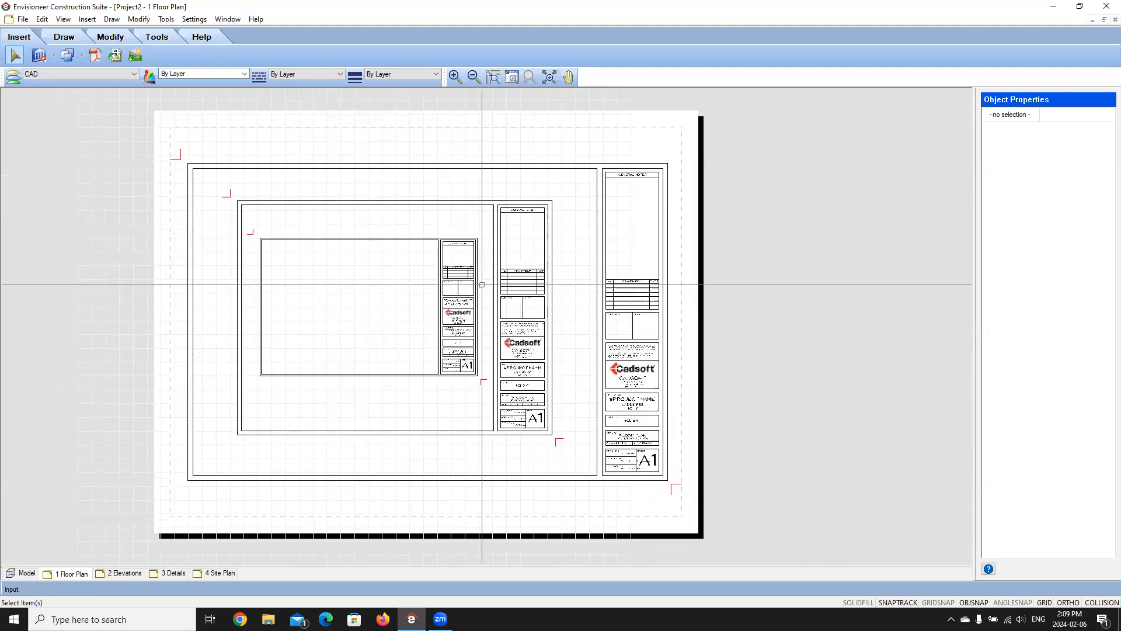
{"action": "left_click", "coordinate": [515, 233]}
{"action": "key", "text": "Delete"}
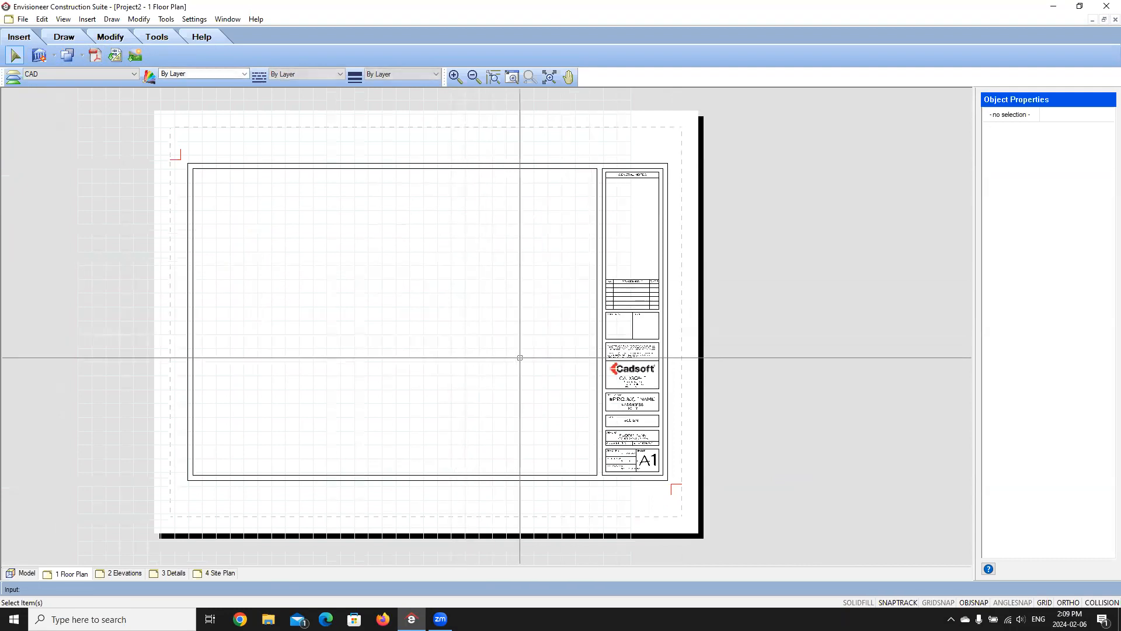
Move the 24x36 title block a short distance to the left, straight across the grid area
{"action": "scroll", "coordinate": [466, 355], "scroll_direction": "down", "scroll_amount": 2}
{"action": "scroll", "coordinate": [730, 303], "scroll_direction": "up", "scroll_amount": 2}
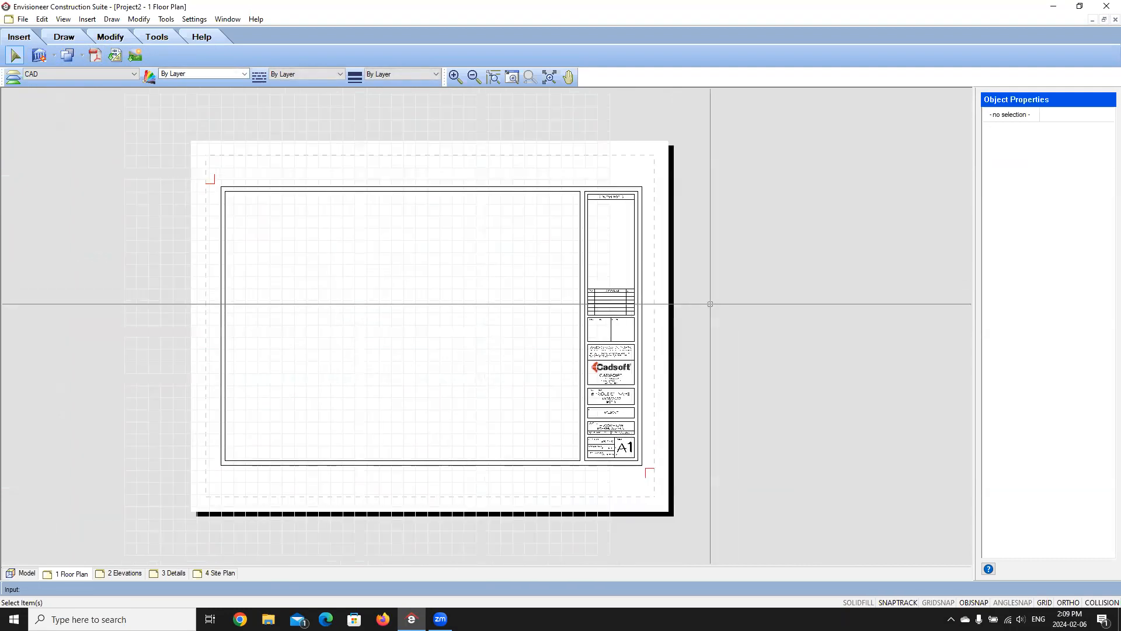
{"action": "left_click", "coordinate": [463, 243]}
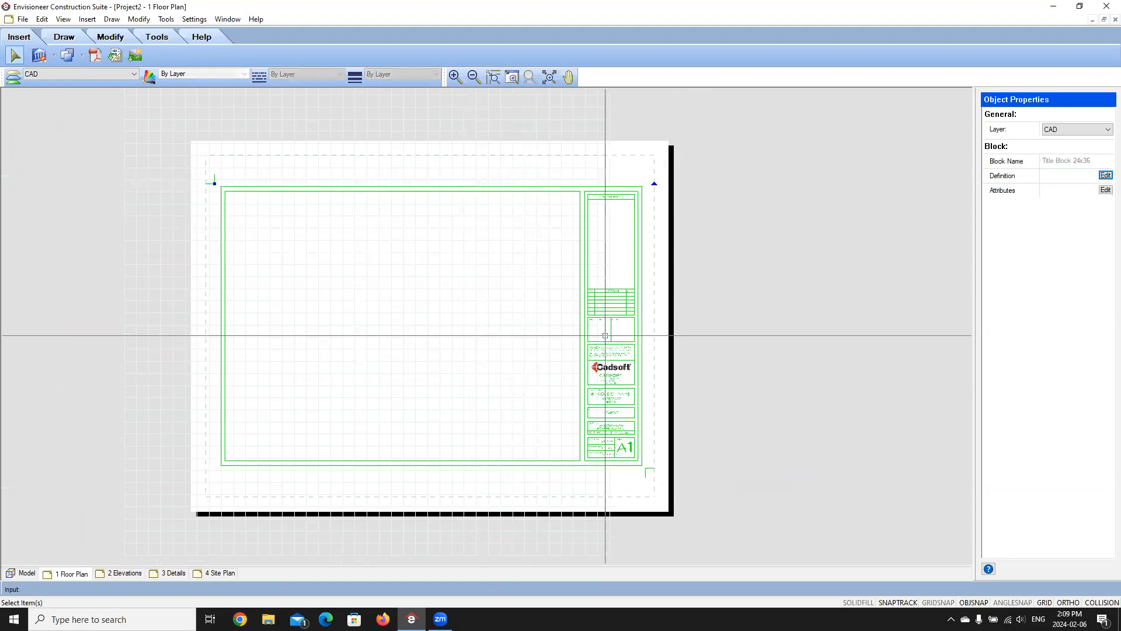
{"action": "right_click", "coordinate": [336, 326]}
{"action": "left_click", "coordinate": [356, 347]}
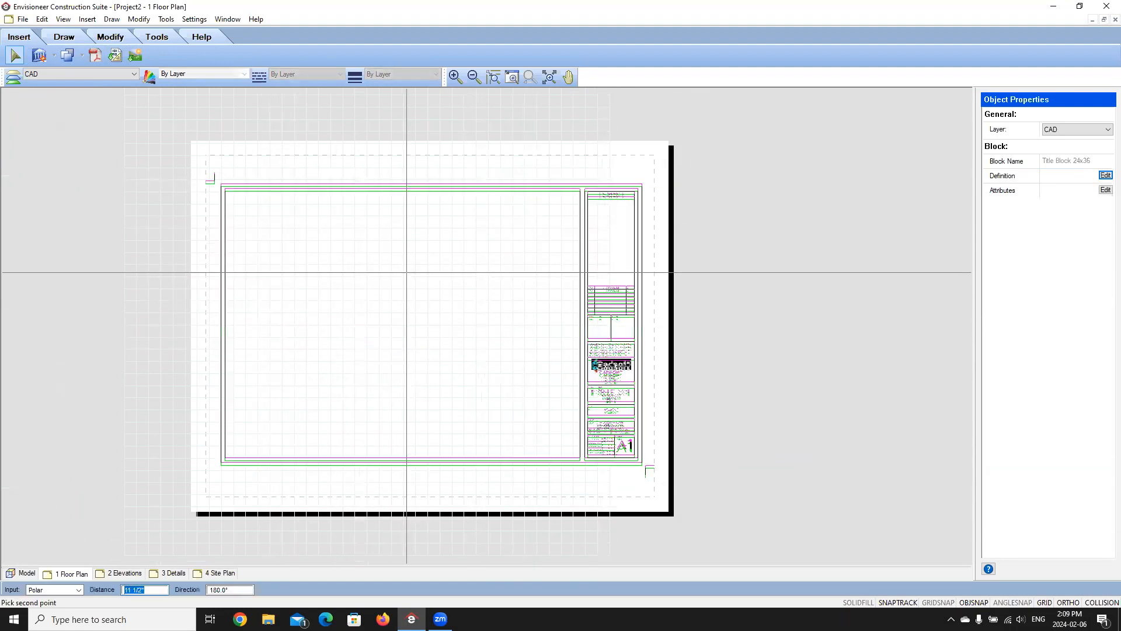
{"action": "left_click", "coordinate": [356, 333]}
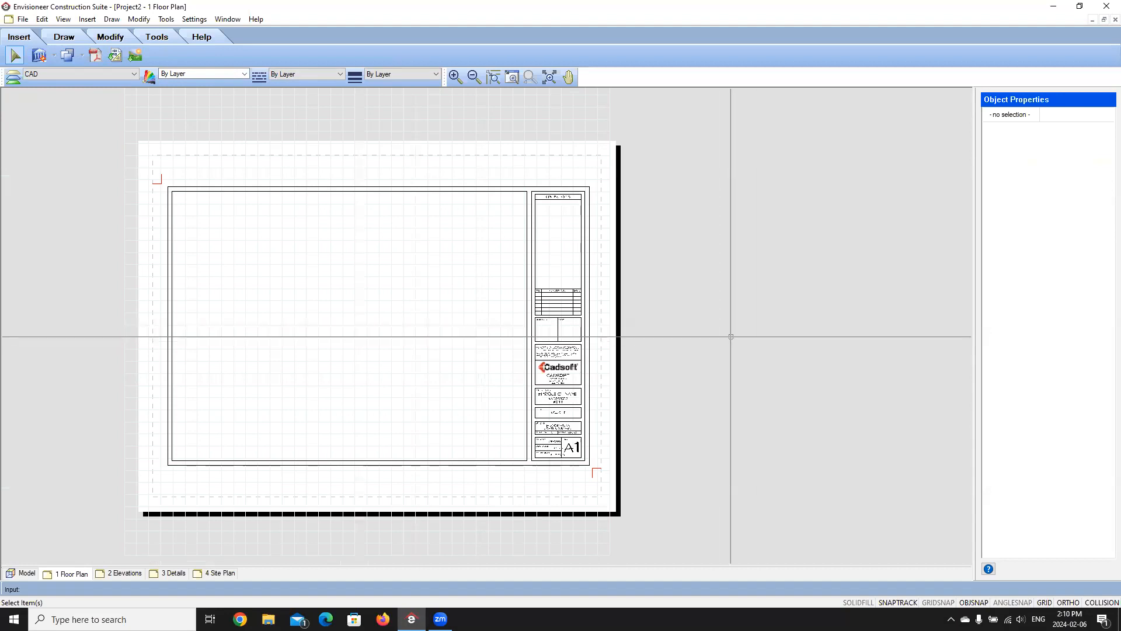
Undo the title block moves, deletions and insertions back to the sheet's original 24x36 title block
{"action": "key", "text": "ctrl+z"}
{"action": "key", "text": "ctrl+z"}
{"action": "key", "text": "ctrl+z"}
{"action": "key", "text": "ctrl+z"}
{"action": "key", "text": "ctrl+z"}
{"action": "key", "text": "ctrl+z"}
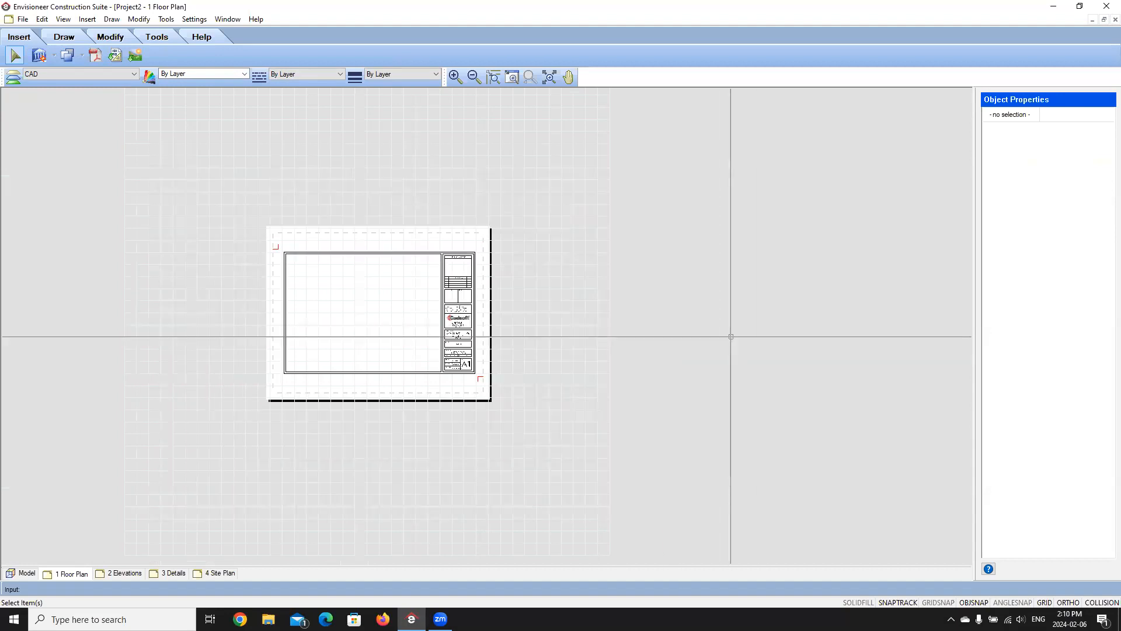
{"action": "key", "text": "ctrl+z"}
{"action": "key", "text": "ctrl+z"}
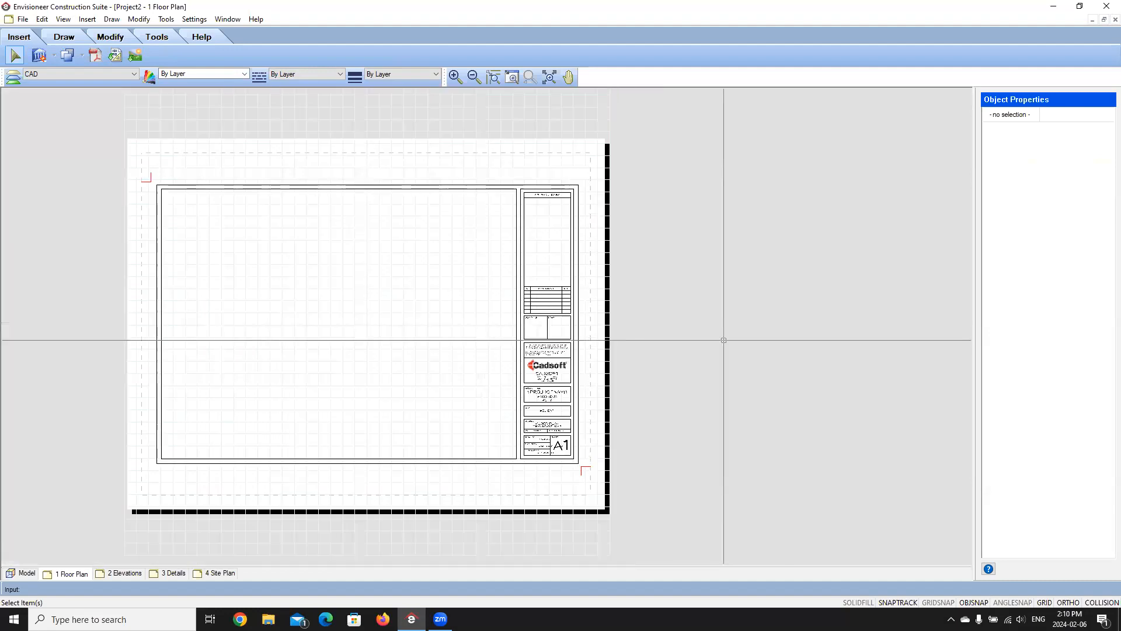
Open the definition of the original 24x36 title block for editing and select its inner and outer border lines individually
{"action": "scroll", "coordinate": [591, 370], "scroll_direction": "down", "scroll_amount": 2}
{"action": "scroll", "coordinate": [438, 351], "scroll_direction": "up", "scroll_amount": 3}
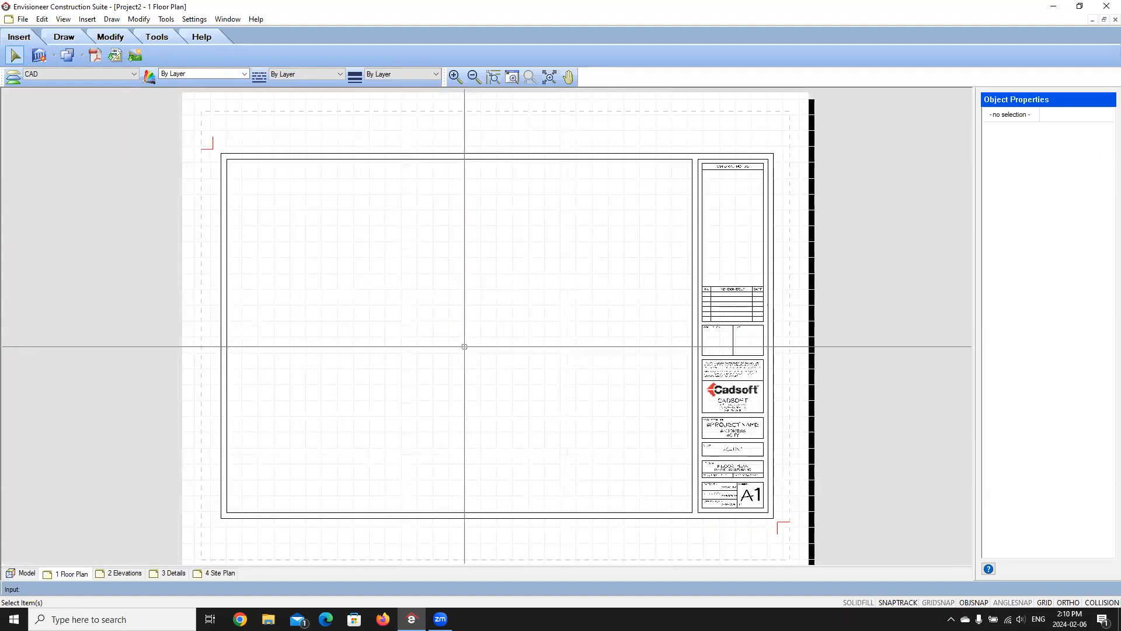
{"action": "scroll", "coordinate": [480, 342], "scroll_direction": "down", "scroll_amount": 1}
{"action": "scroll", "coordinate": [502, 342], "scroll_direction": "up", "scroll_amount": 1}
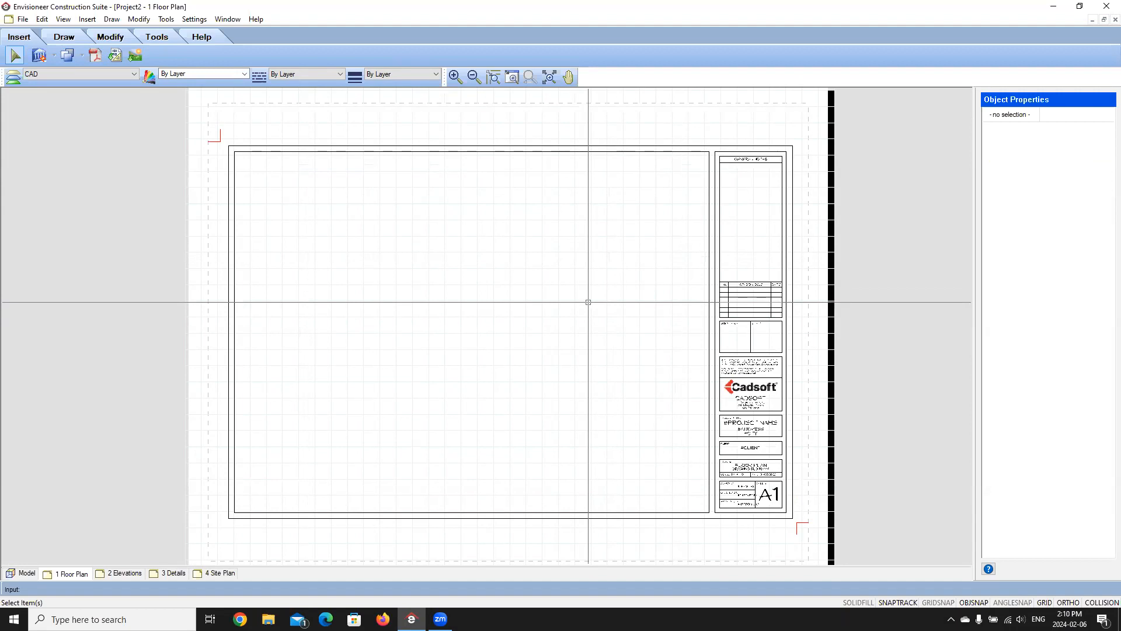
{"action": "left_click", "coordinate": [714, 243]}
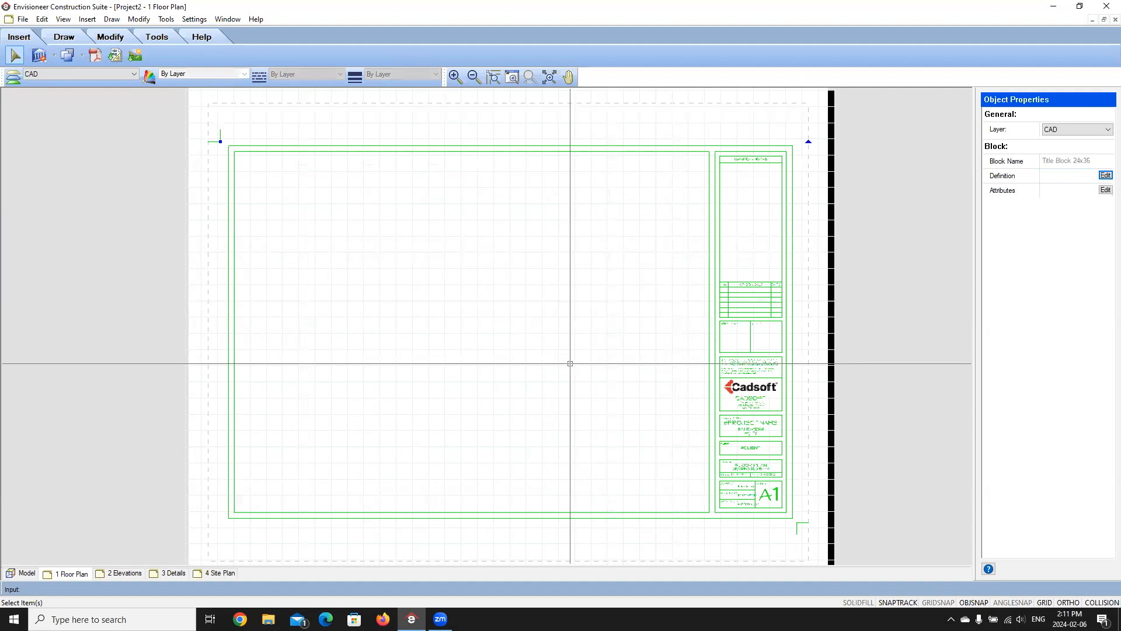
{"action": "left_click", "coordinate": [1105, 175]}
{"action": "left_click", "coordinate": [717, 189]}
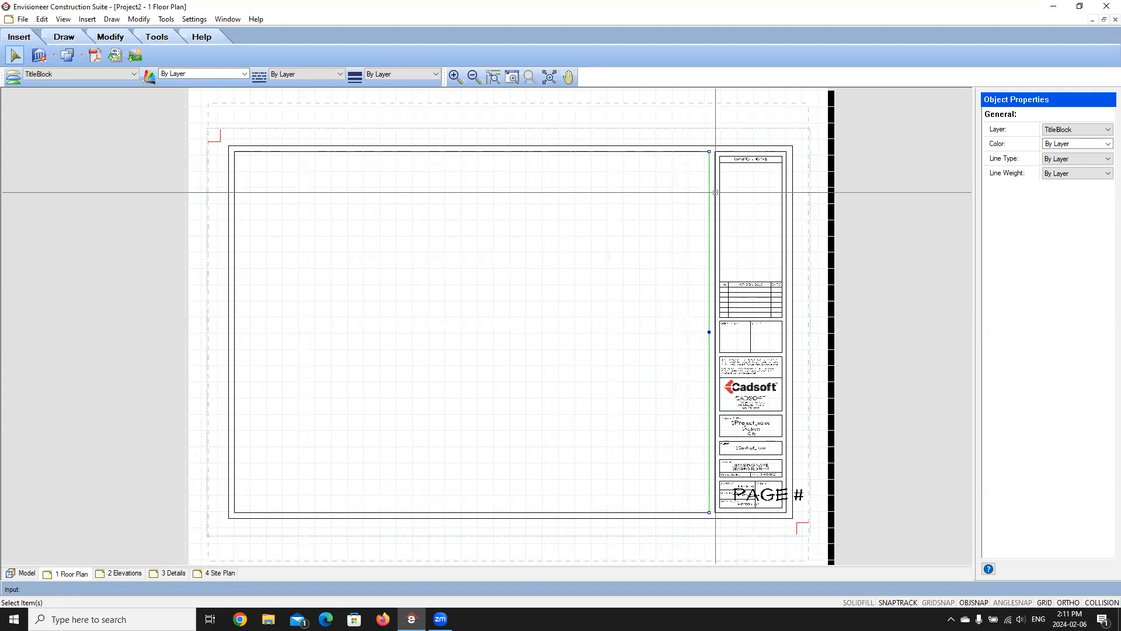
{"action": "left_click", "coordinate": [468, 146]}
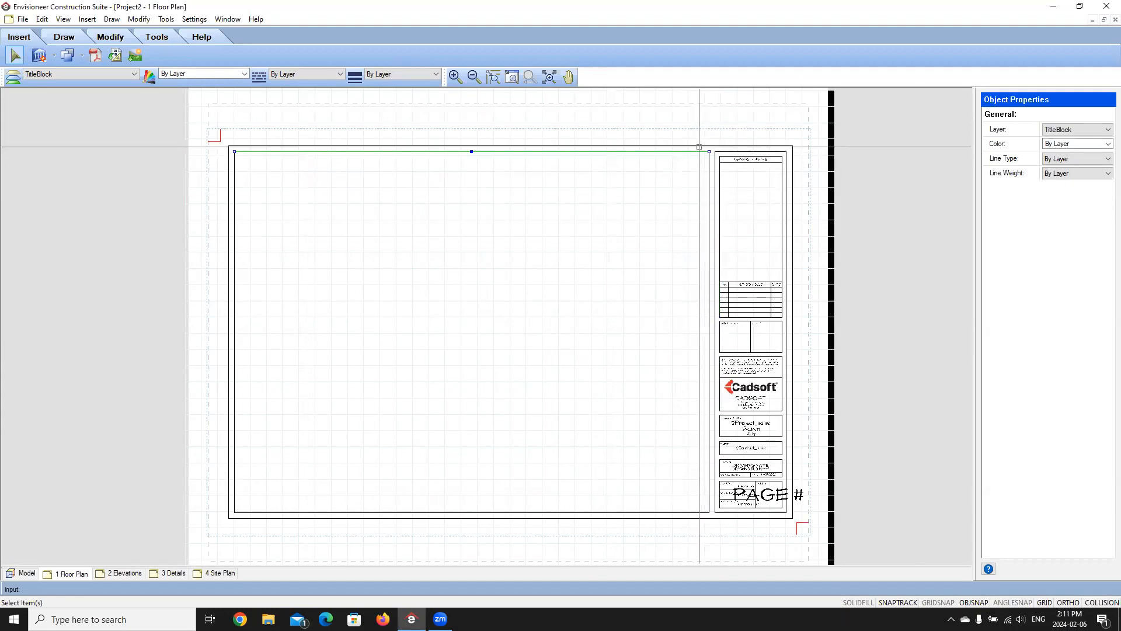
{"action": "left_click", "coordinate": [223, 166]}
{"action": "left_click", "coordinate": [229, 166]}
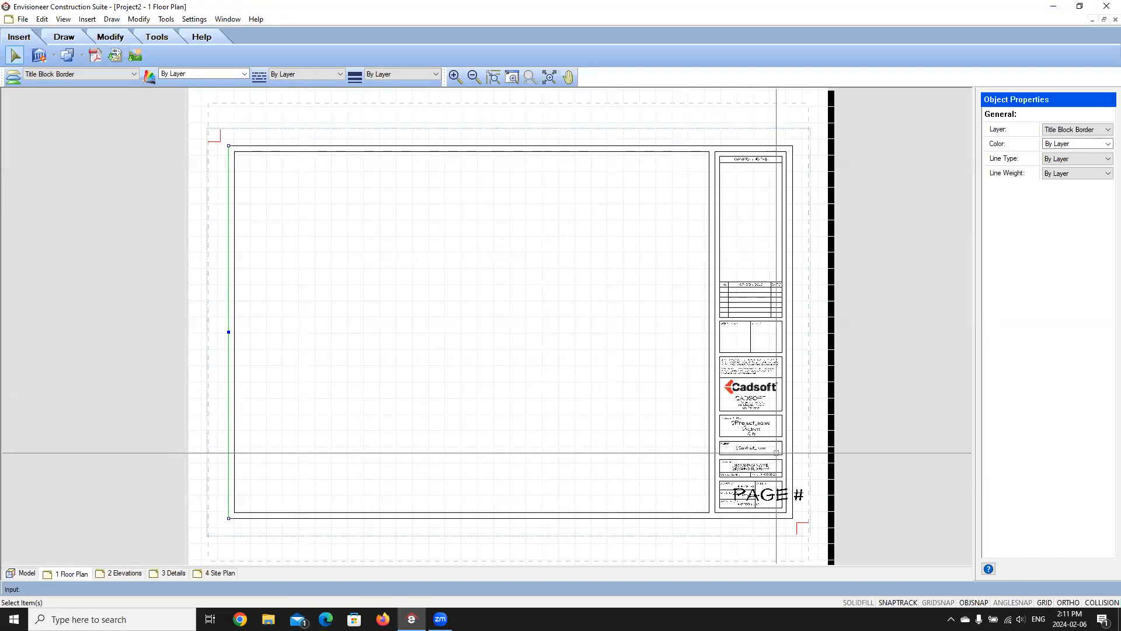
Examine the logo, company, project, client and sheet text fields in the block definition, and leave definition editing
{"action": "scroll", "coordinate": [787, 452], "scroll_direction": "up", "scroll_amount": 2}
{"action": "scroll", "coordinate": [554, 363], "scroll_direction": "down", "scroll_amount": 3}
{"action": "scroll", "coordinate": [634, 411], "scroll_direction": "up", "scroll_amount": 3}
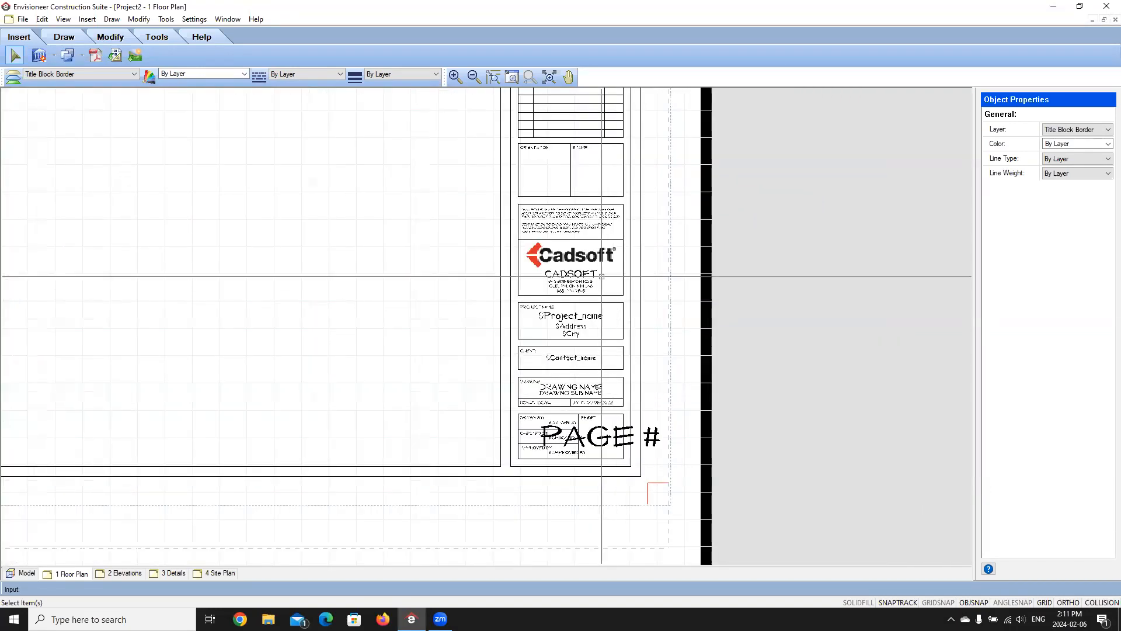
{"action": "scroll", "coordinate": [600, 276], "scroll_direction": "up", "scroll_amount": 2}
{"action": "middle_click_drag", "start_coordinate": [612, 358], "coordinate": [645, 275]}
{"action": "scroll", "coordinate": [633, 243], "scroll_direction": "down", "scroll_amount": 2}
{"action": "scroll", "coordinate": [633, 243], "scroll_direction": "up", "scroll_amount": 1}
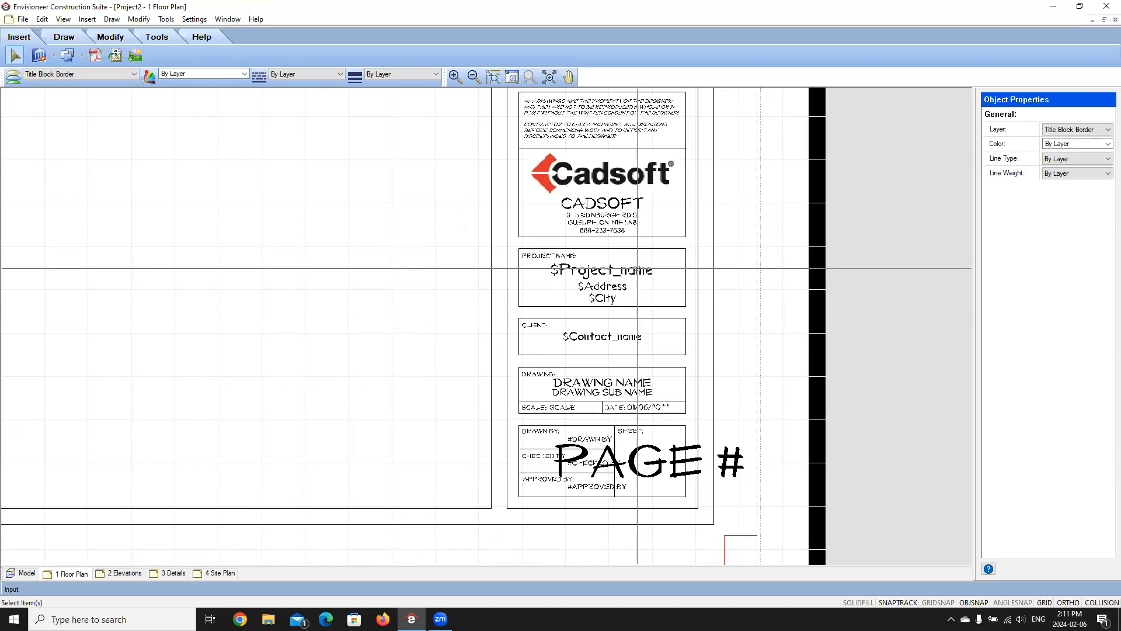
{"action": "key", "text": "Escape"}
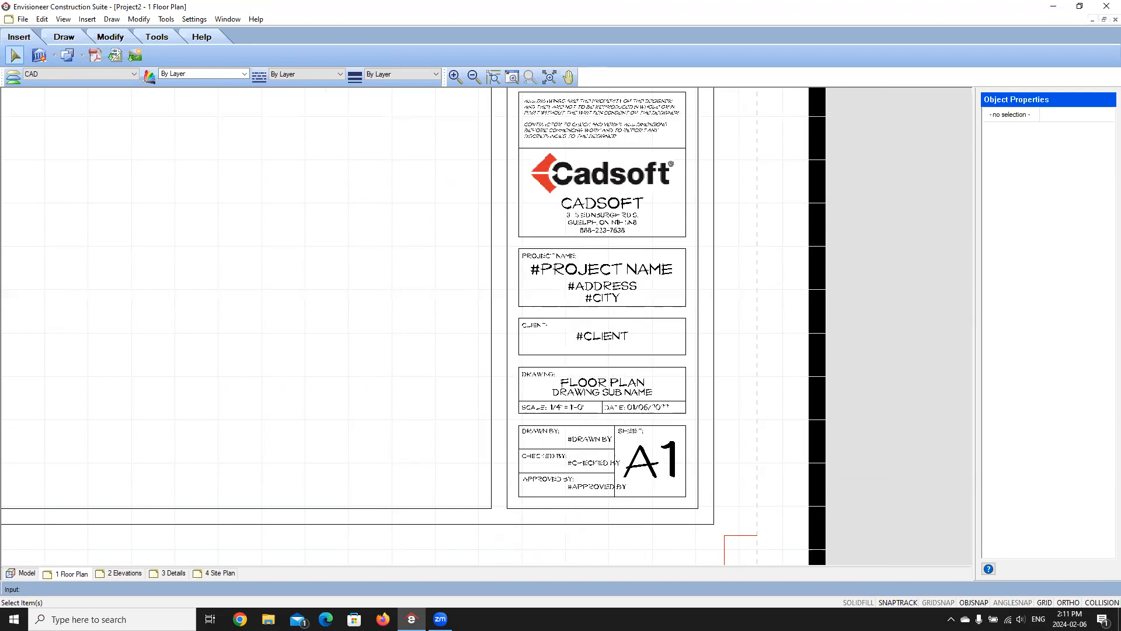
Reopen the definition of the 24x36 title block for editing
{"action": "left_click", "coordinate": [578, 111]}
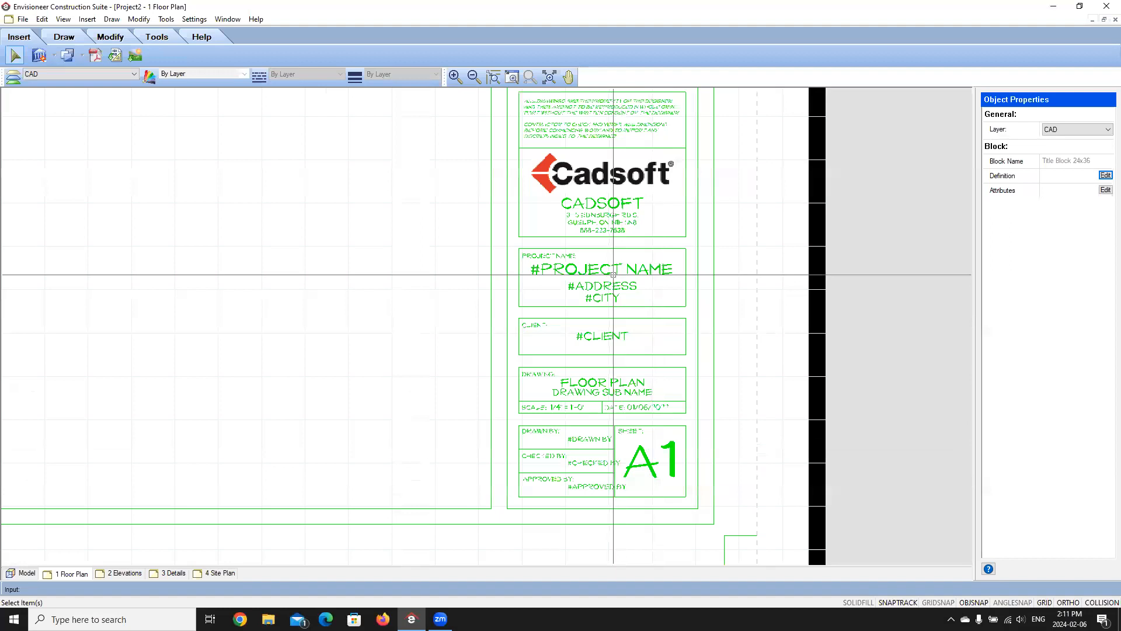
{"action": "left_click", "coordinate": [439, 286]}
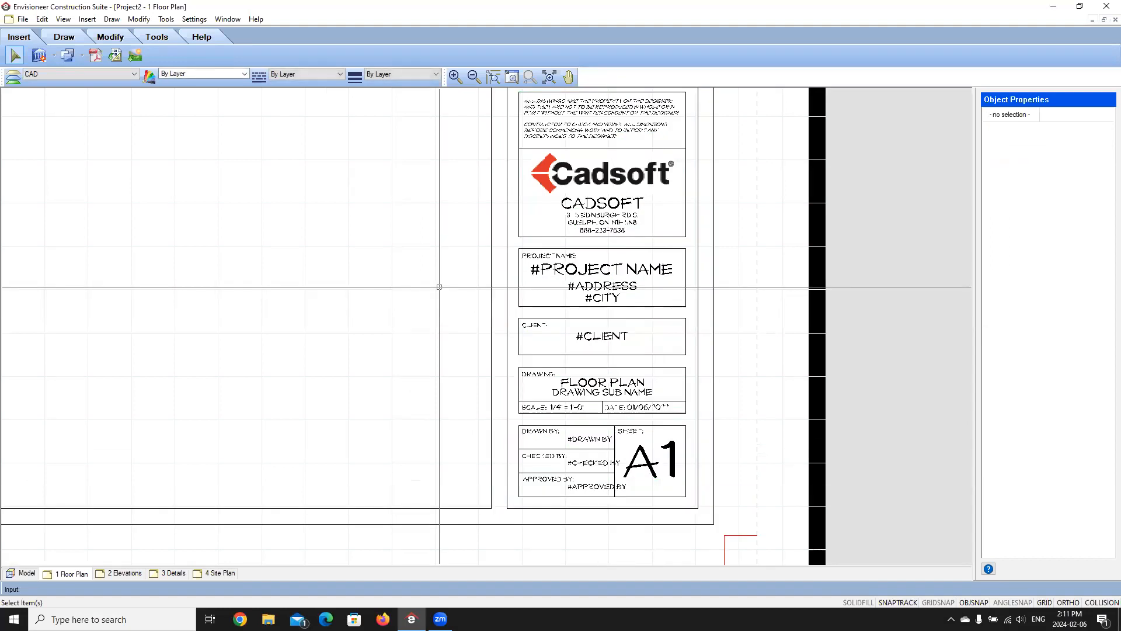
{"action": "left_click", "coordinate": [581, 274]}
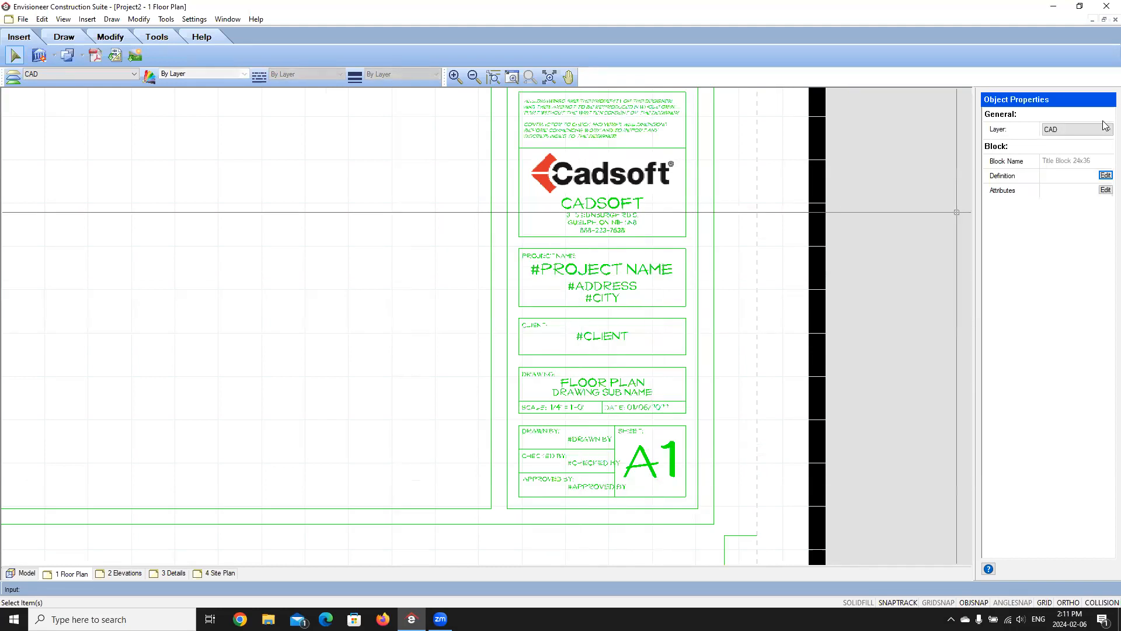
{"action": "left_click", "coordinate": [1106, 175]}
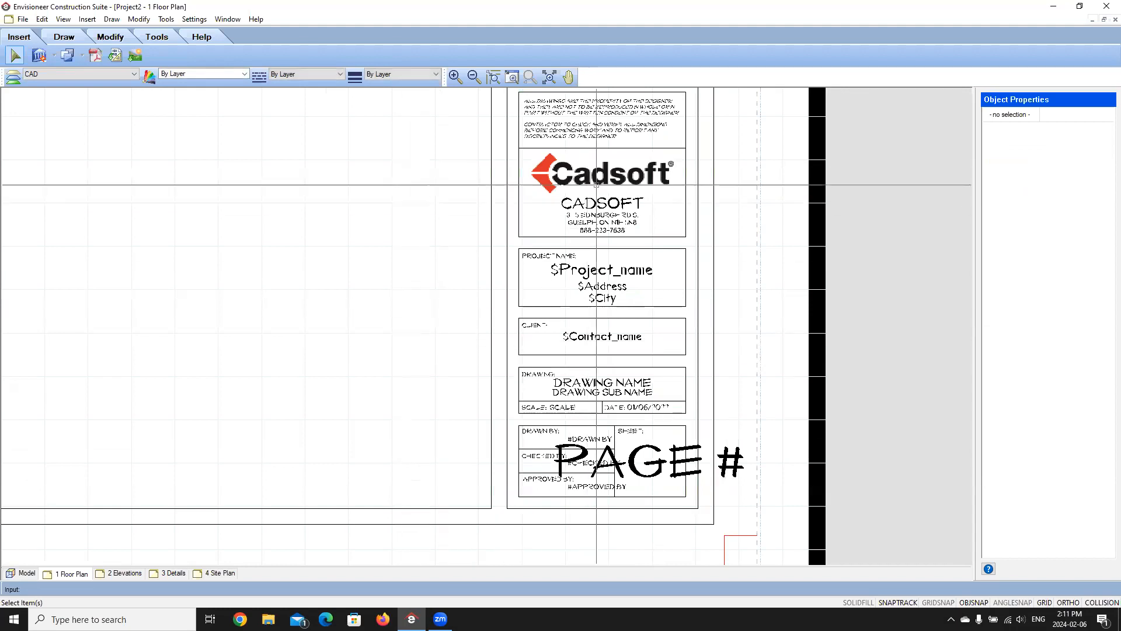
Examine the disclaimer text and the CADSOFT company name text in the title block definition, leaving both unchanged
{"action": "left_click", "coordinate": [591, 101]}
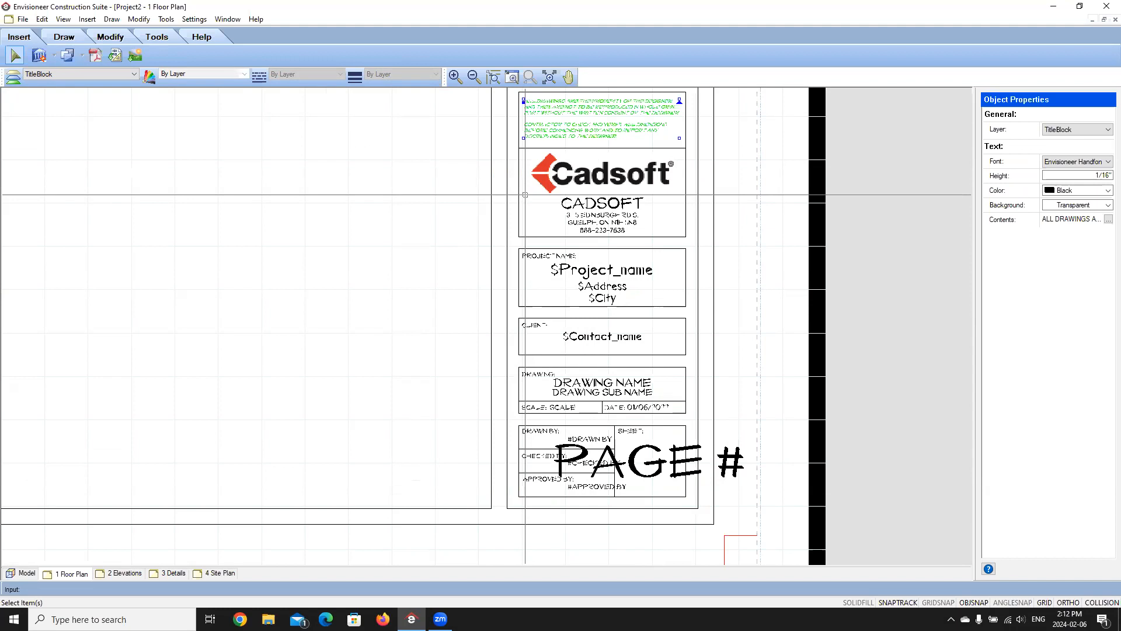
{"action": "left_click", "coordinate": [586, 203]}
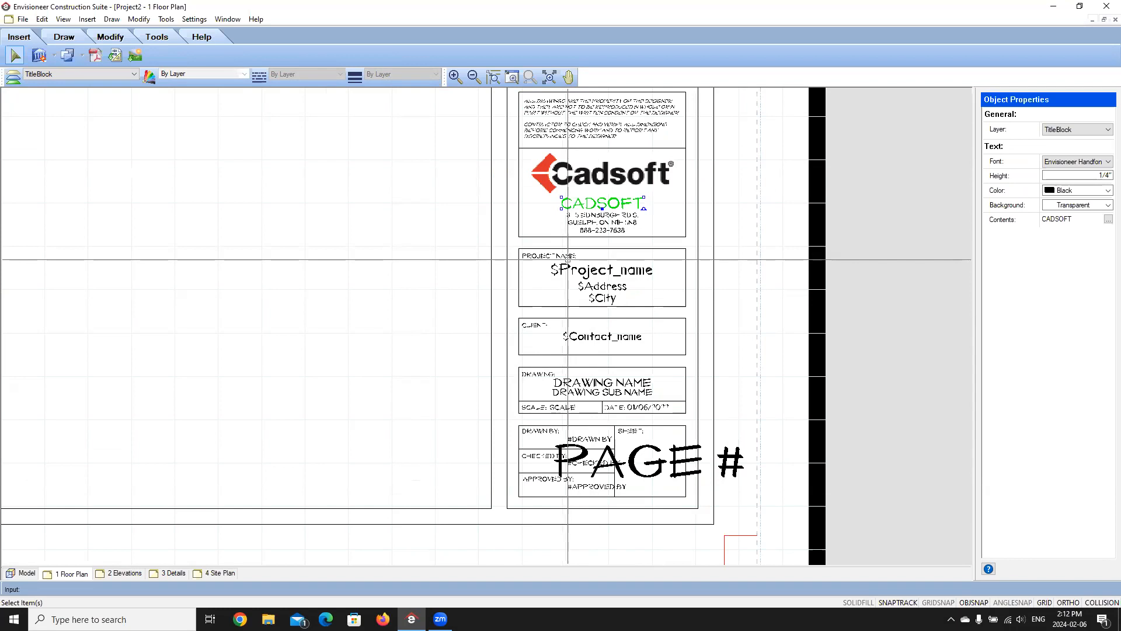
{"action": "double_click", "coordinate": [586, 203]}
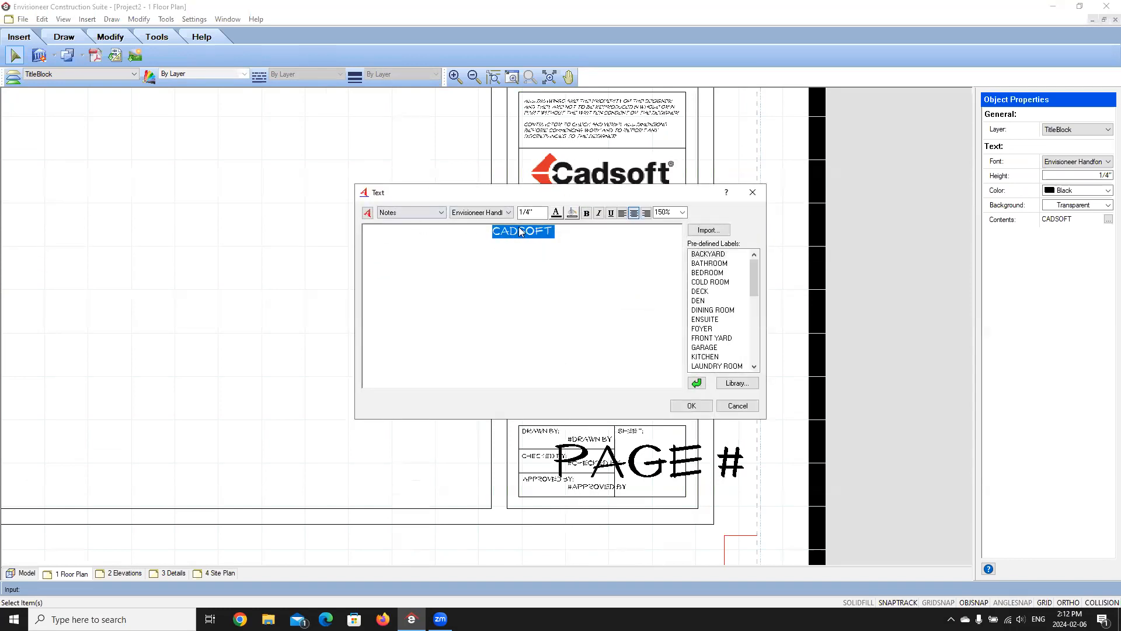
{"action": "left_click", "coordinate": [735, 405]}
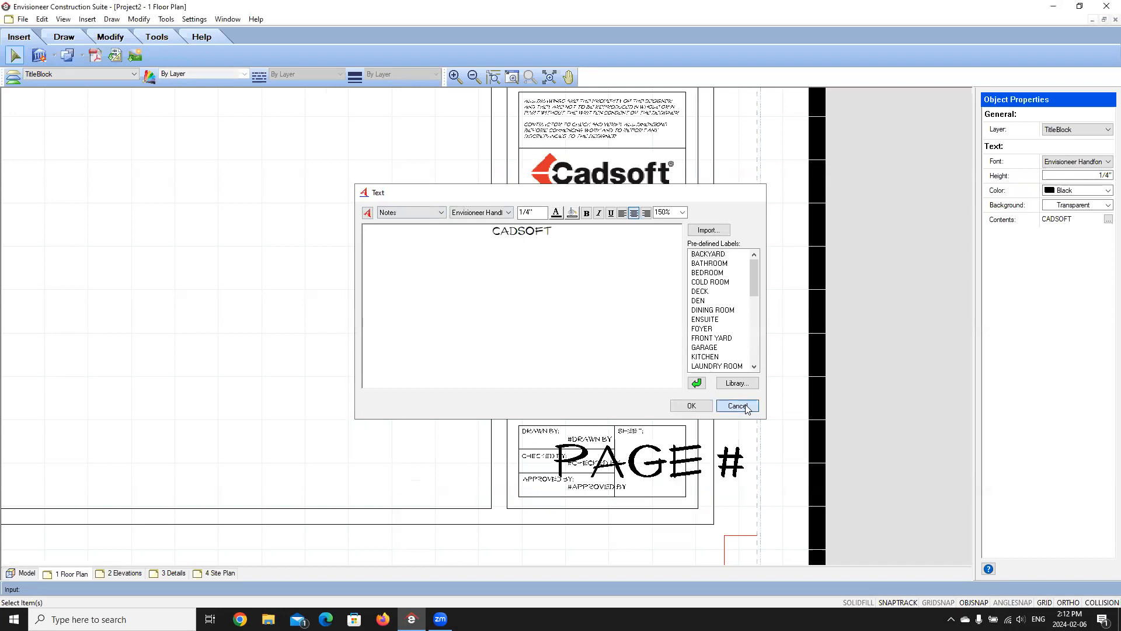
Examine the $Project_name attribute's settings and the $Contact_name attribute, and leave definition editing
{"action": "left_click", "coordinate": [588, 270]}
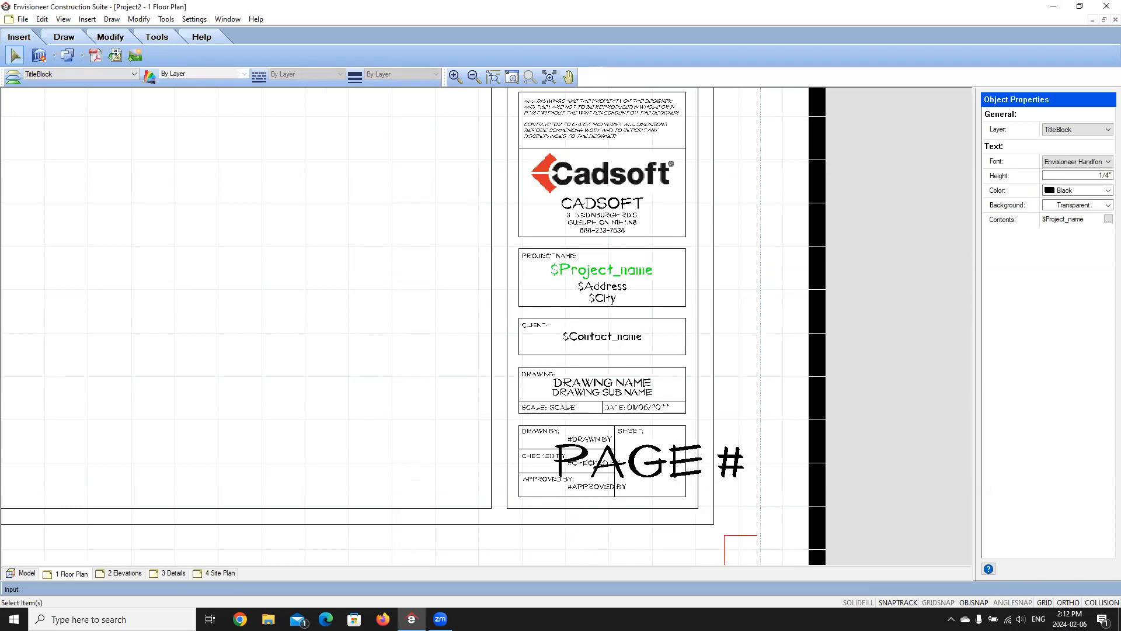
{"action": "left_click", "coordinate": [528, 321]}
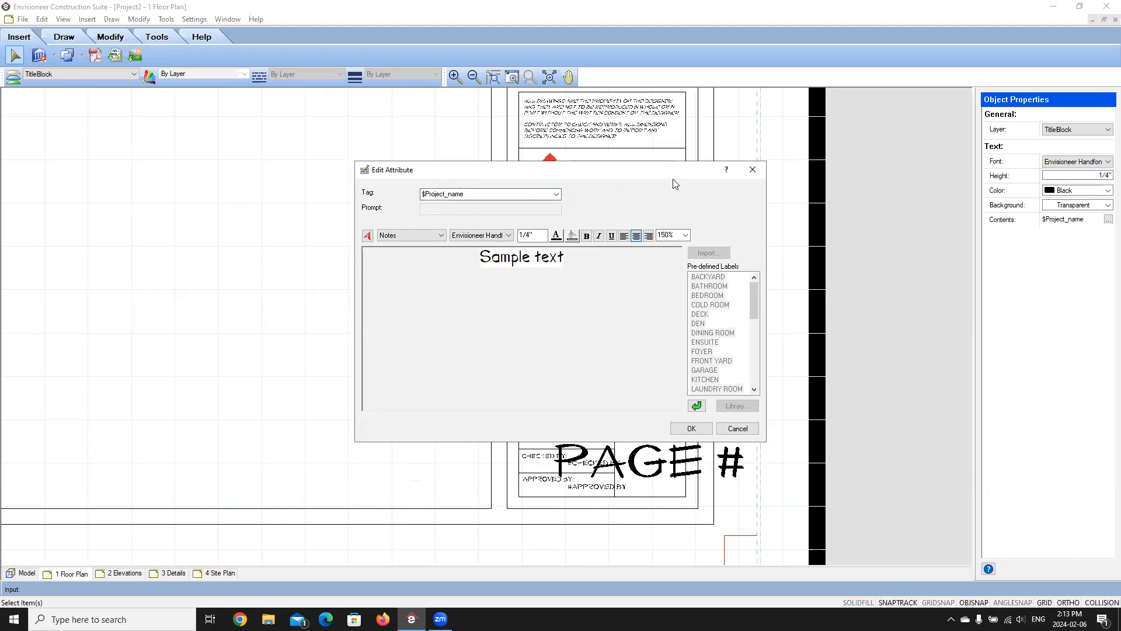
{"action": "left_click", "coordinate": [752, 170]}
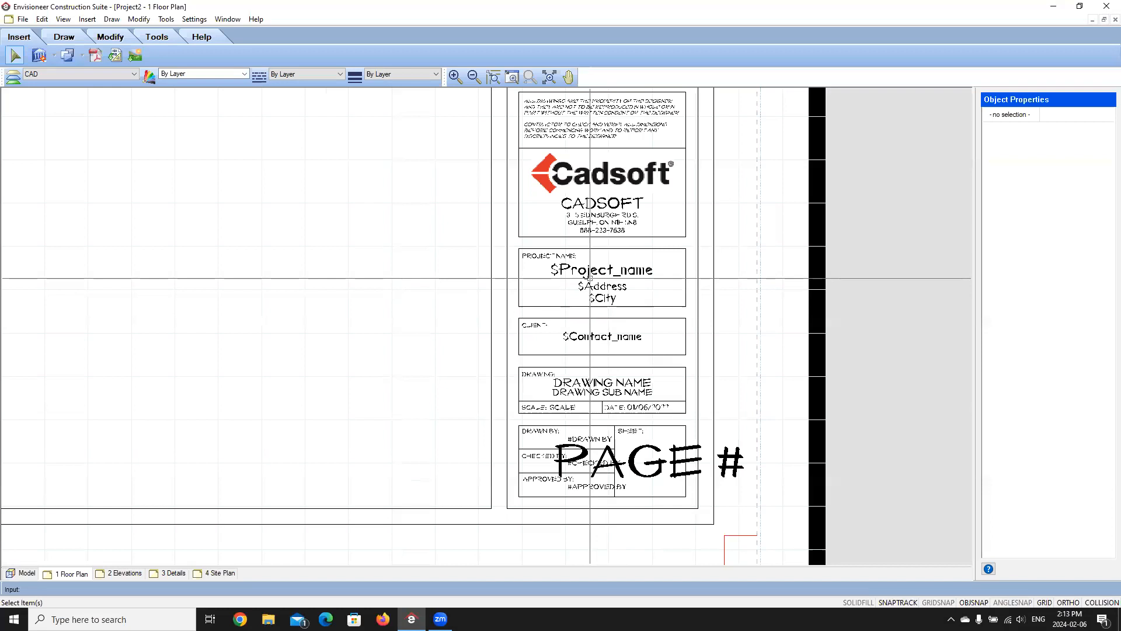
{"action": "left_click", "coordinate": [582, 335]}
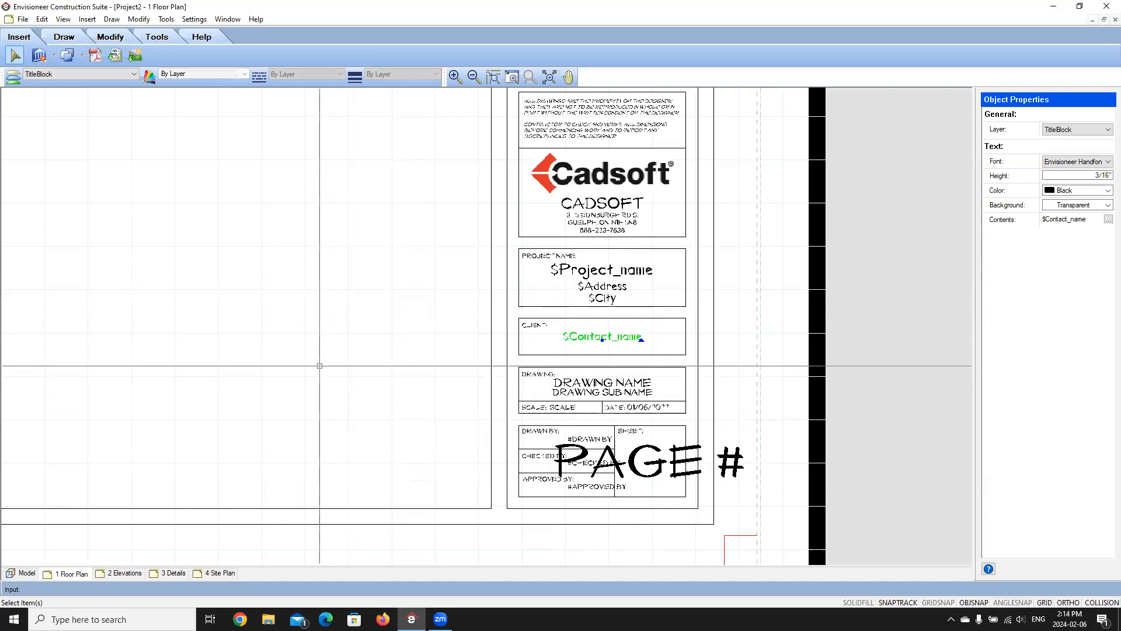
{"action": "key", "text": "Escape"}
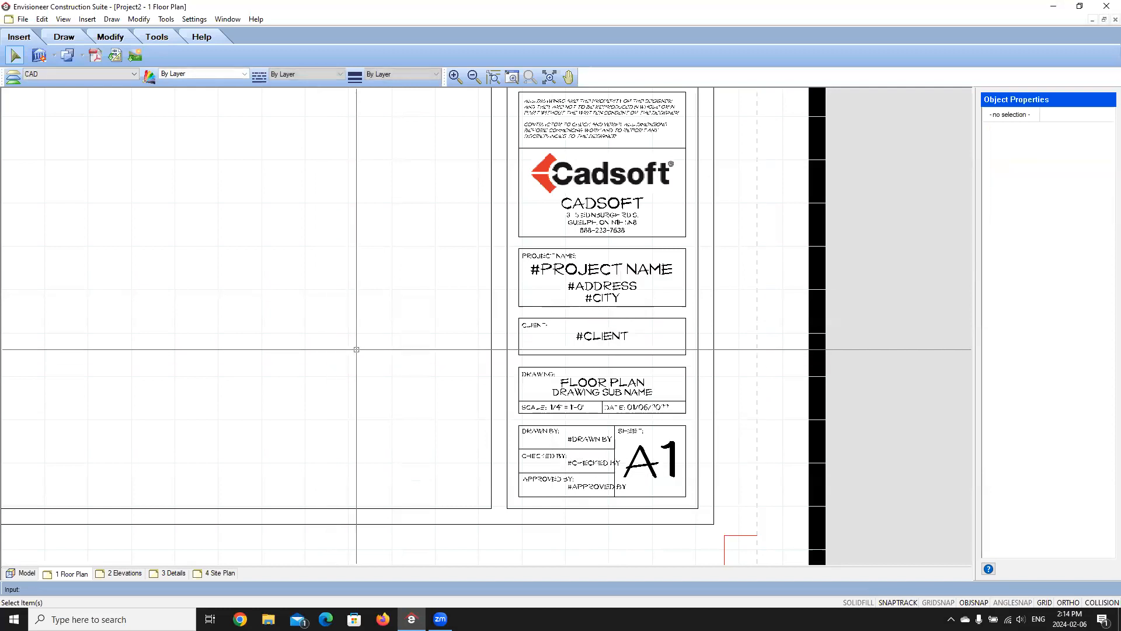
Review the project information fields in the Project Manager that feed the title block attributes
{"action": "left_click", "coordinate": [23, 20]}
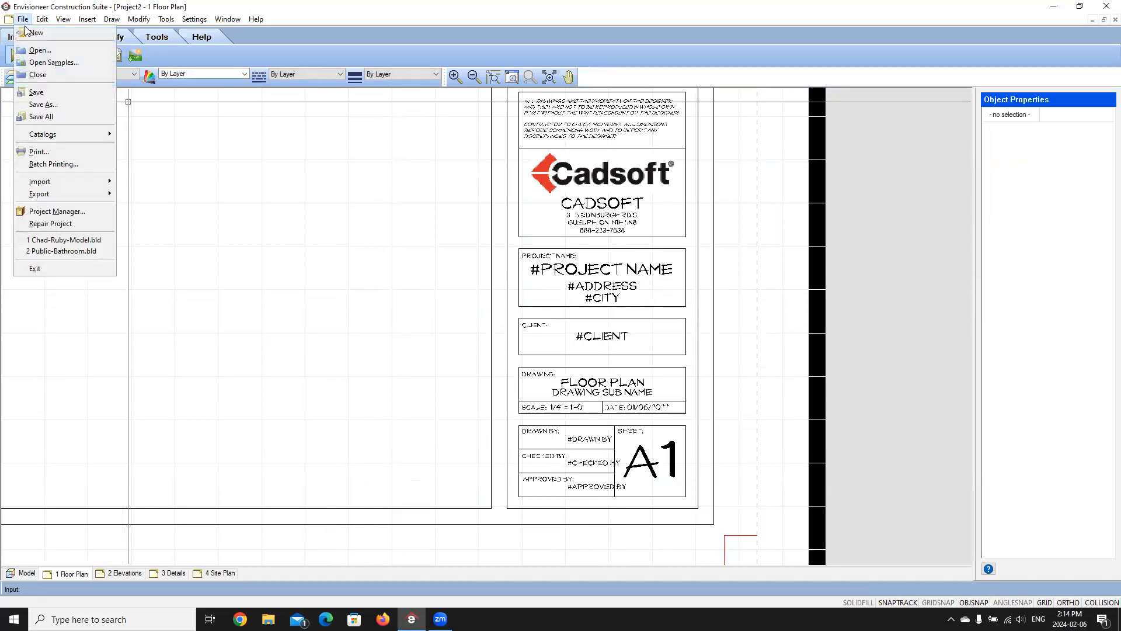
{"action": "left_click", "coordinate": [57, 211]}
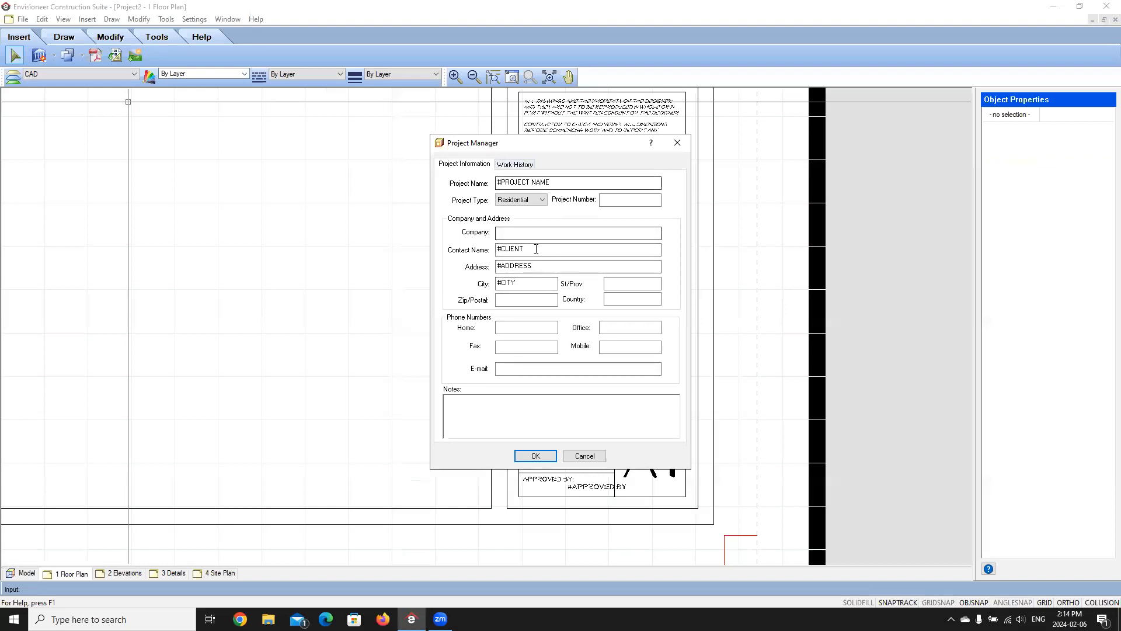
{"action": "left_click", "coordinate": [584, 456]}
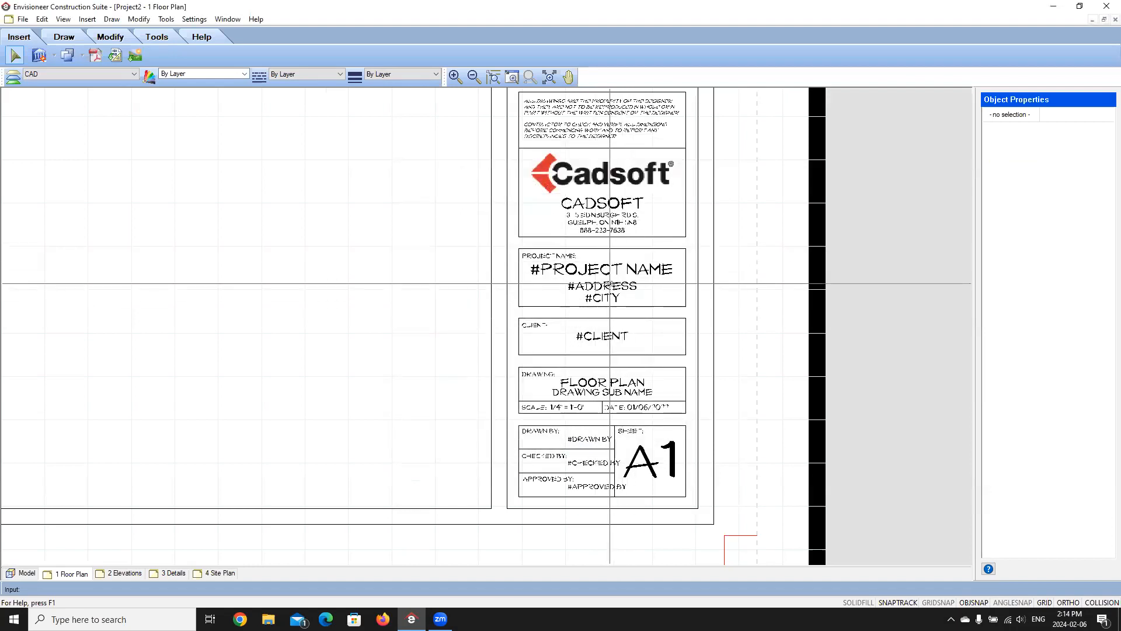
Reopen the title block definition, examine the PAGE # and DRAWING NAME attributes including the latter's tag and prompt, and leave definition editing
{"action": "left_click", "coordinate": [608, 283]}
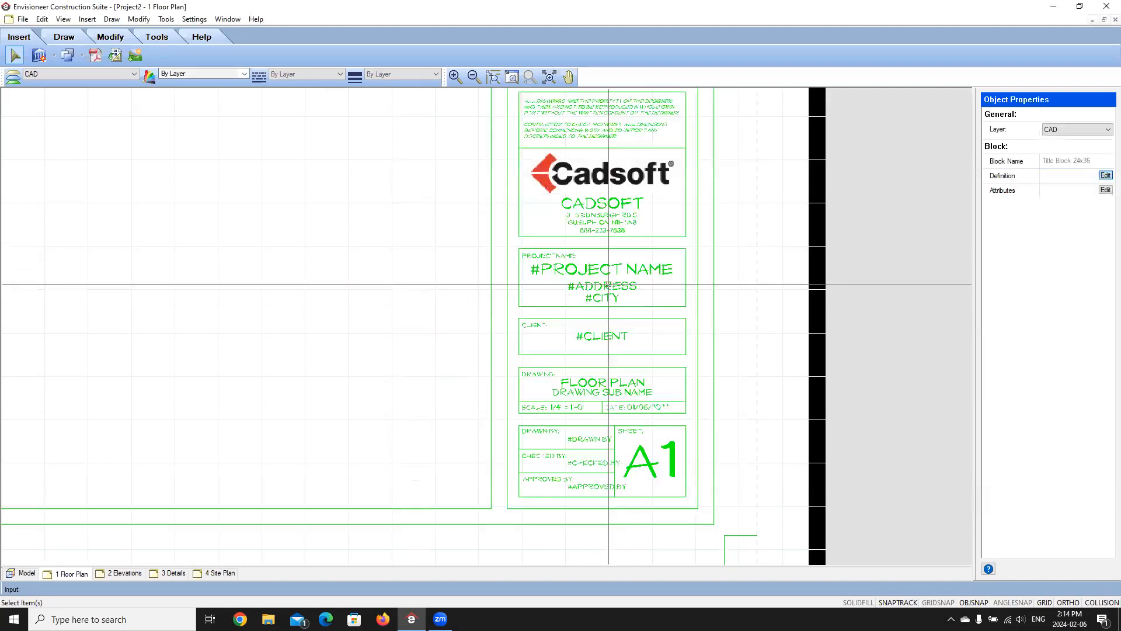
{"action": "left_click", "coordinate": [1105, 175]}
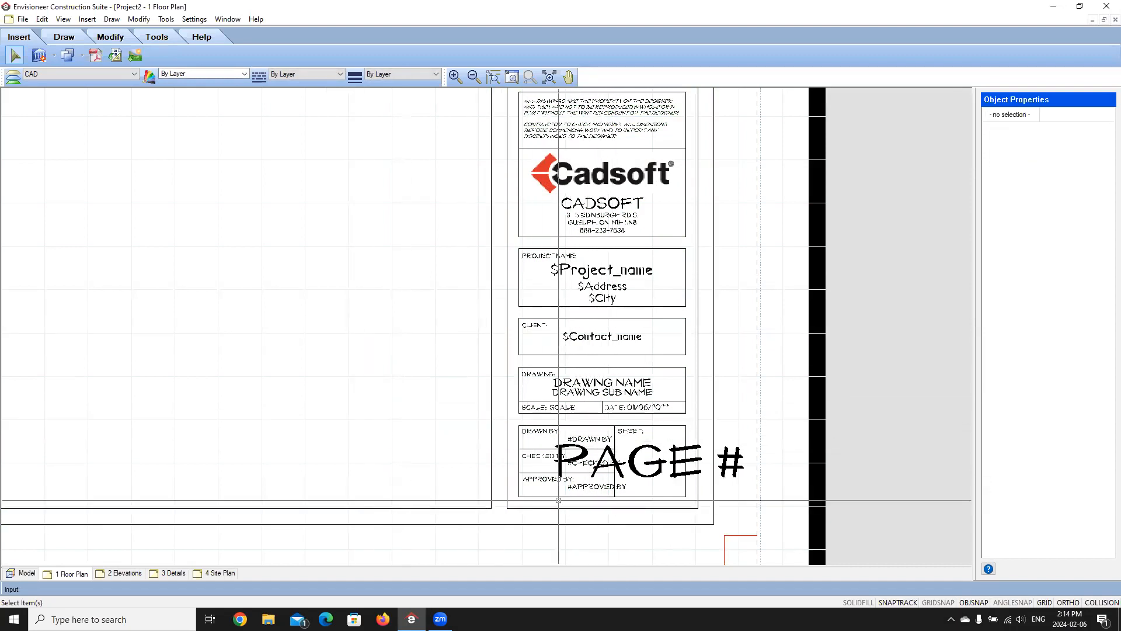
{"action": "scroll", "coordinate": [631, 461], "scroll_direction": "up", "scroll_amount": 1}
{"action": "left_click", "coordinate": [595, 361]}
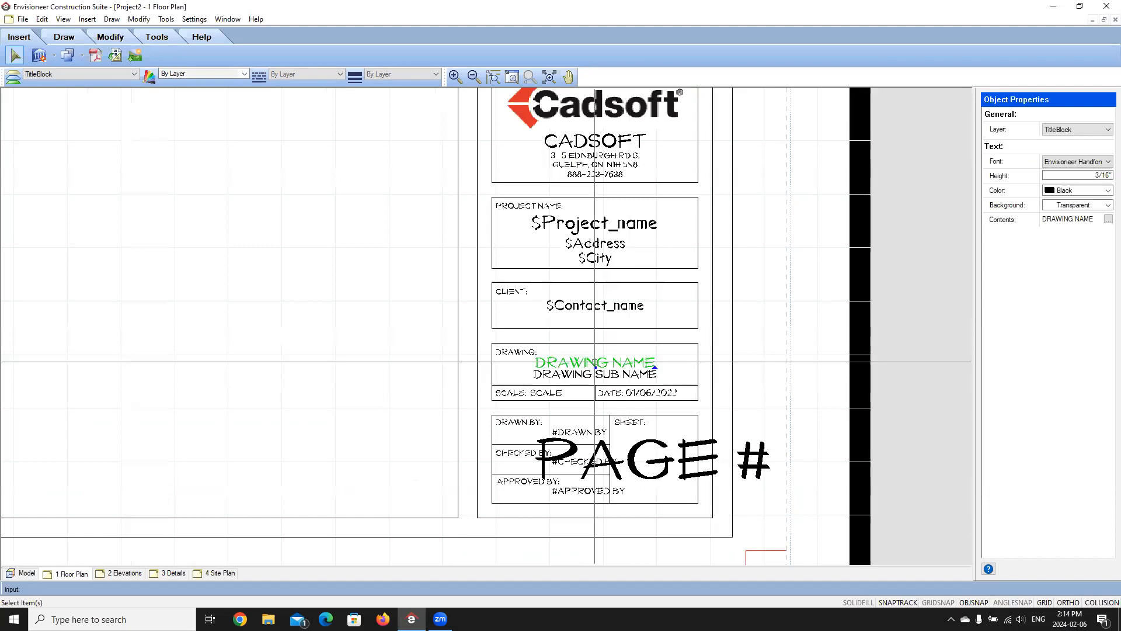
{"action": "left_click", "coordinate": [658, 460]}
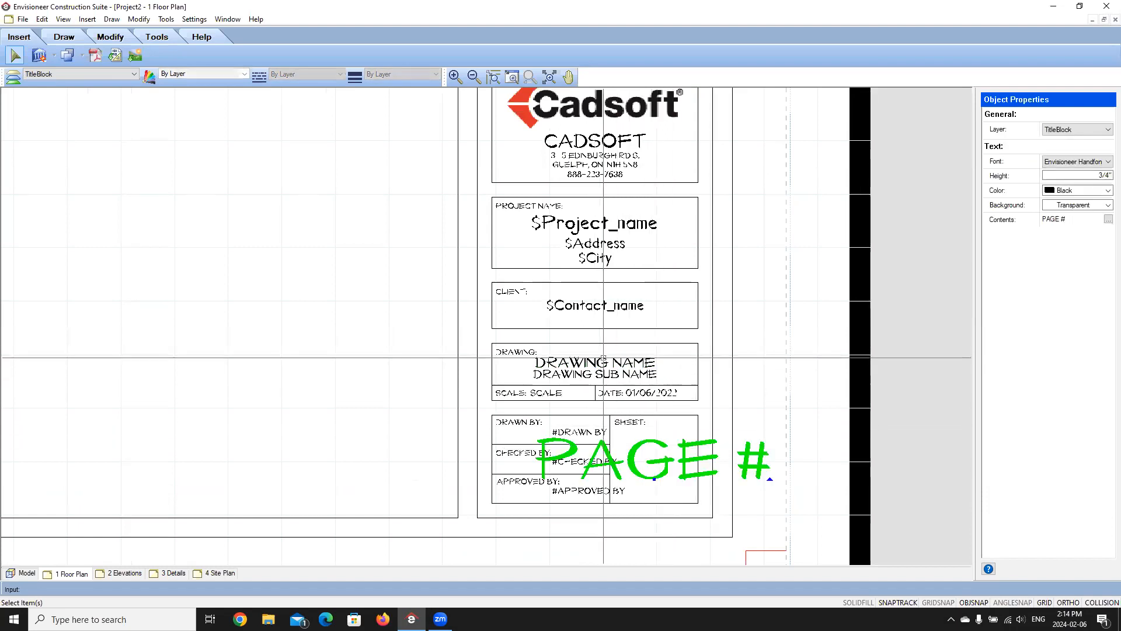
{"action": "left_click", "coordinate": [602, 360]}
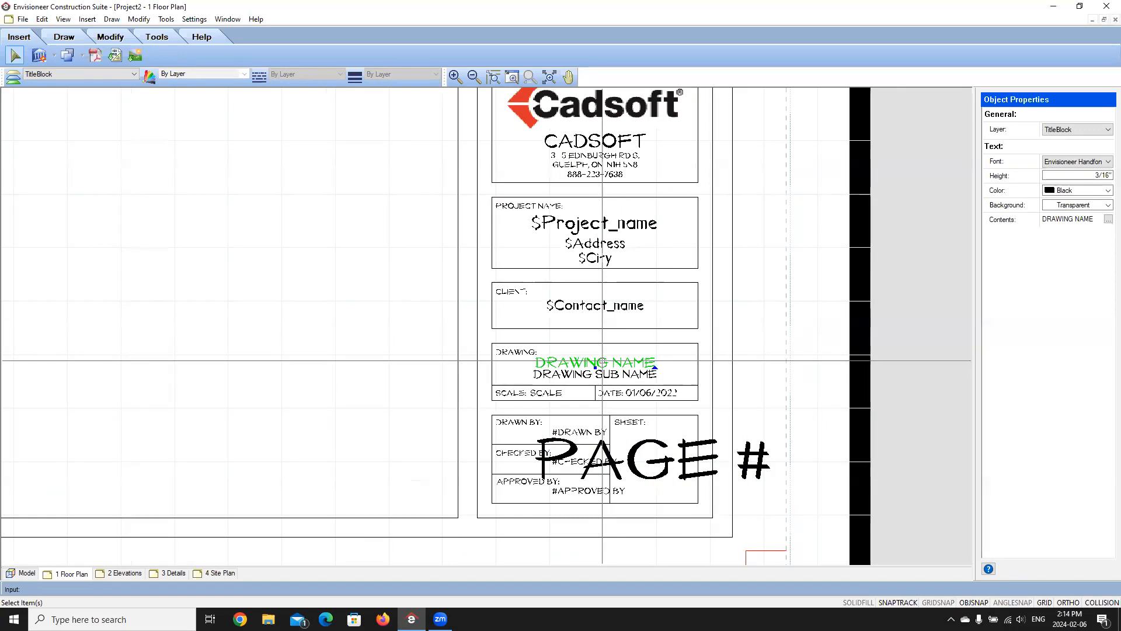
{"action": "double_click", "coordinate": [602, 361]}
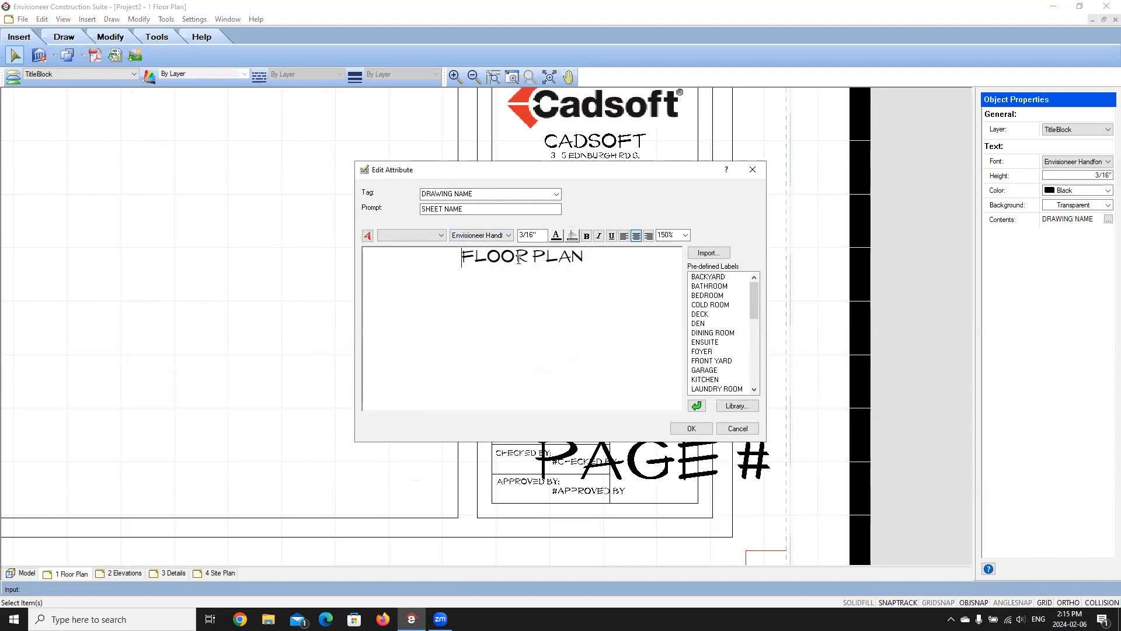
{"action": "left_click", "coordinate": [737, 429]}
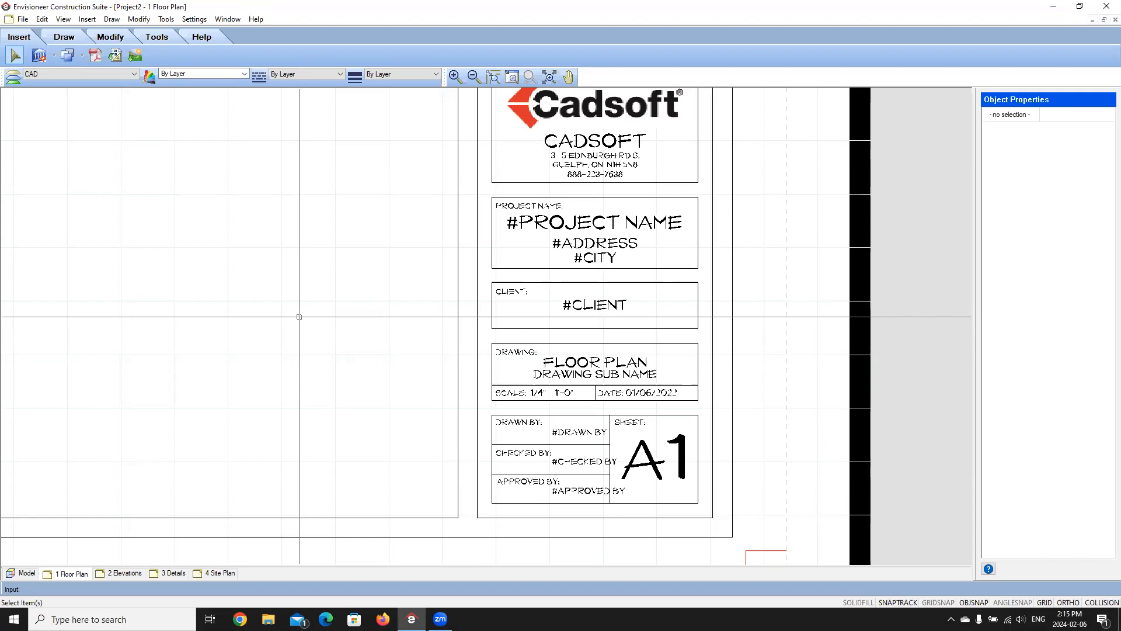
Select the whole 24x36 title block on the sheet and open its definition for editing again
{"action": "scroll", "coordinate": [478, 412], "scroll_direction": "down", "scroll_amount": 7}
{"action": "scroll", "coordinate": [503, 312], "scroll_direction": "up", "scroll_amount": 1}
{"action": "left_click", "coordinate": [505, 344]}
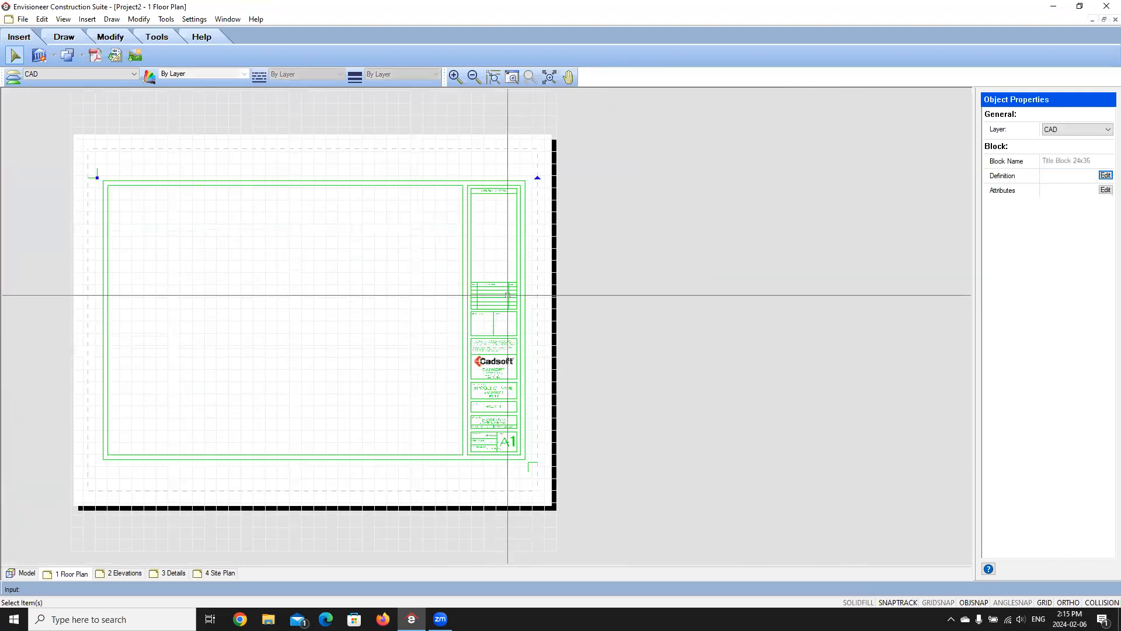
{"action": "left_click", "coordinate": [1106, 175]}
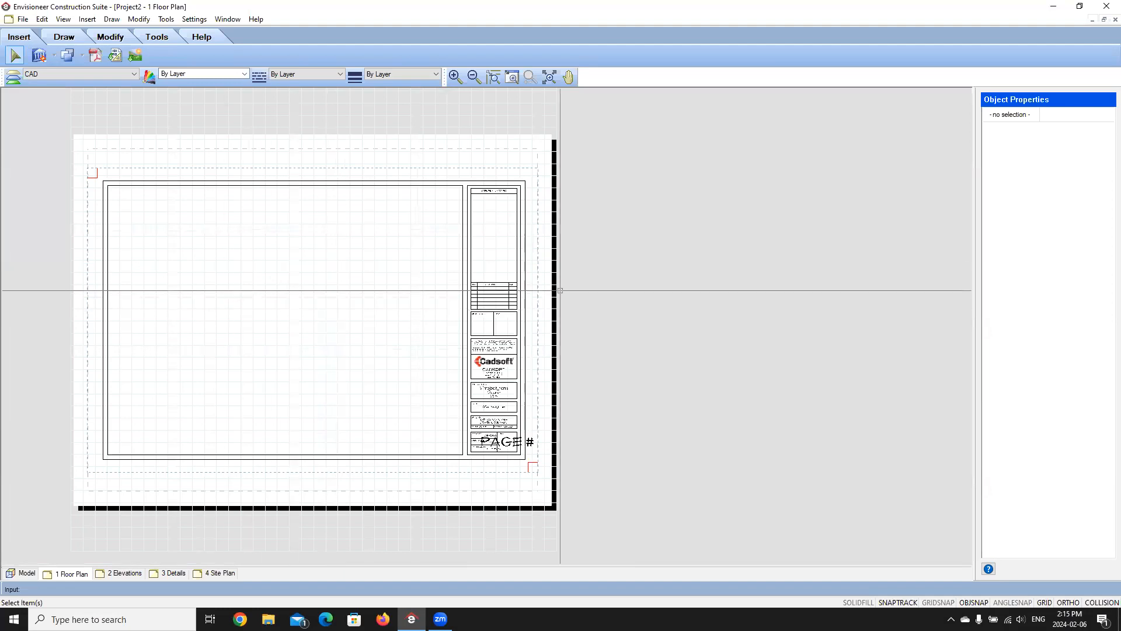
Delete the fixed date text beside the DATE label in the title block's drawing section
{"action": "scroll", "coordinate": [514, 234], "scroll_direction": "up", "scroll_amount": 2}
{"action": "scroll", "coordinate": [455, 374], "scroll_direction": "up", "scroll_amount": 2}
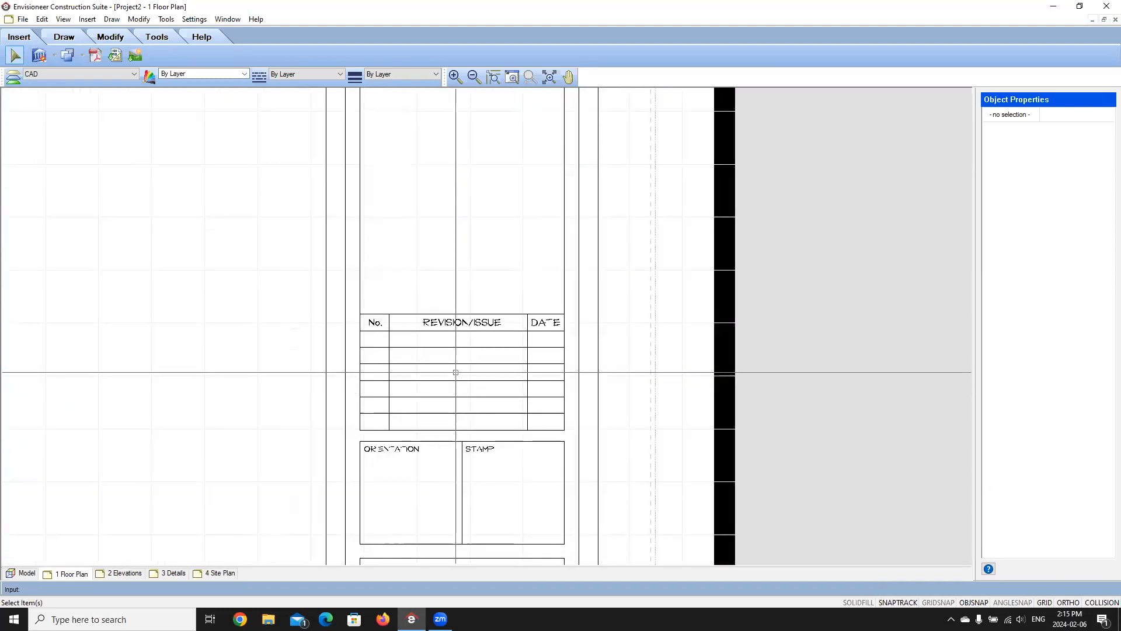
{"action": "scroll", "coordinate": [461, 371], "scroll_direction": "down", "scroll_amount": 4}
{"action": "middle_click_drag", "start_coordinate": [461, 370], "coordinate": [436, 266]}
{"action": "scroll", "coordinate": [432, 325], "scroll_direction": "up", "scroll_amount": 4}
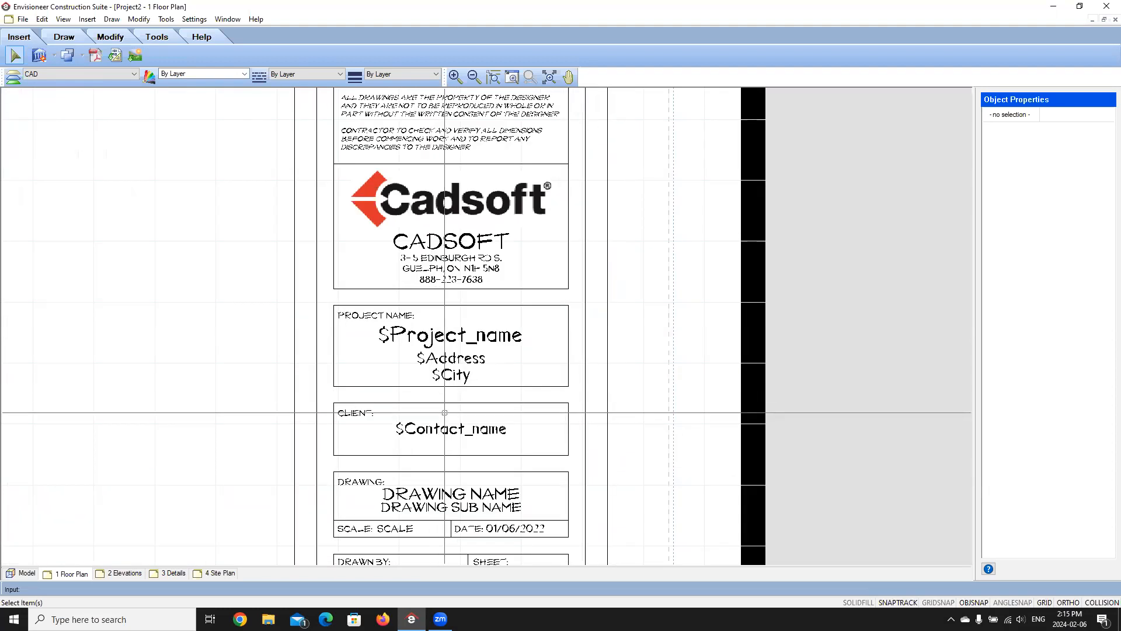
{"action": "scroll", "coordinate": [514, 520], "scroll_direction": "down", "scroll_amount": 2}
{"action": "scroll", "coordinate": [522, 529], "scroll_direction": "up", "scroll_amount": 1}
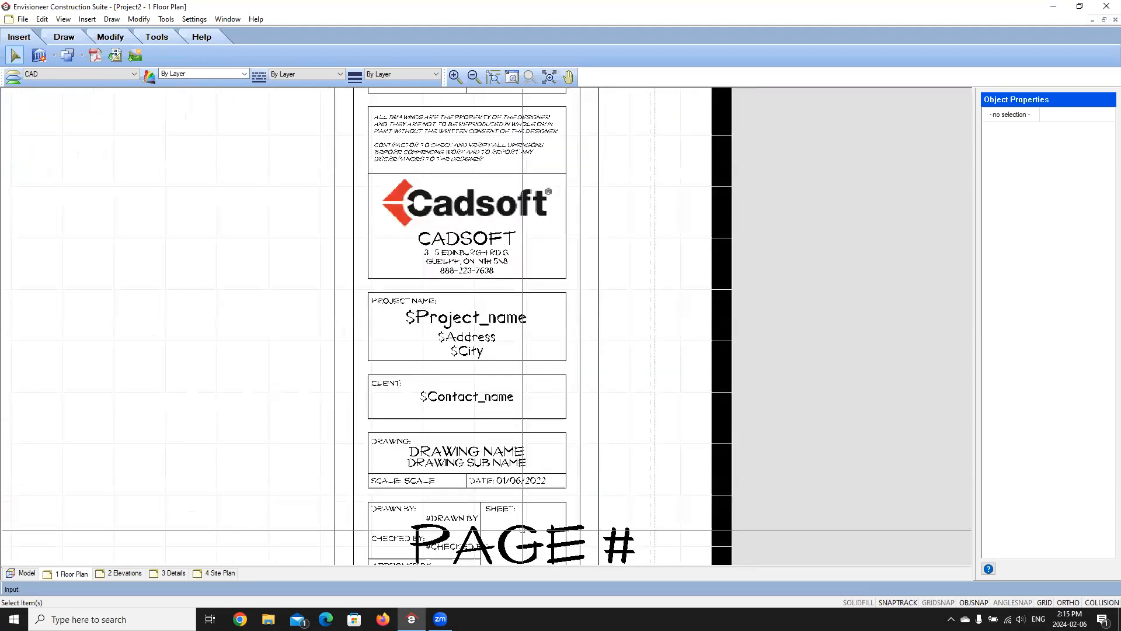
{"action": "scroll", "coordinate": [522, 530], "scroll_direction": "up", "scroll_amount": 3}
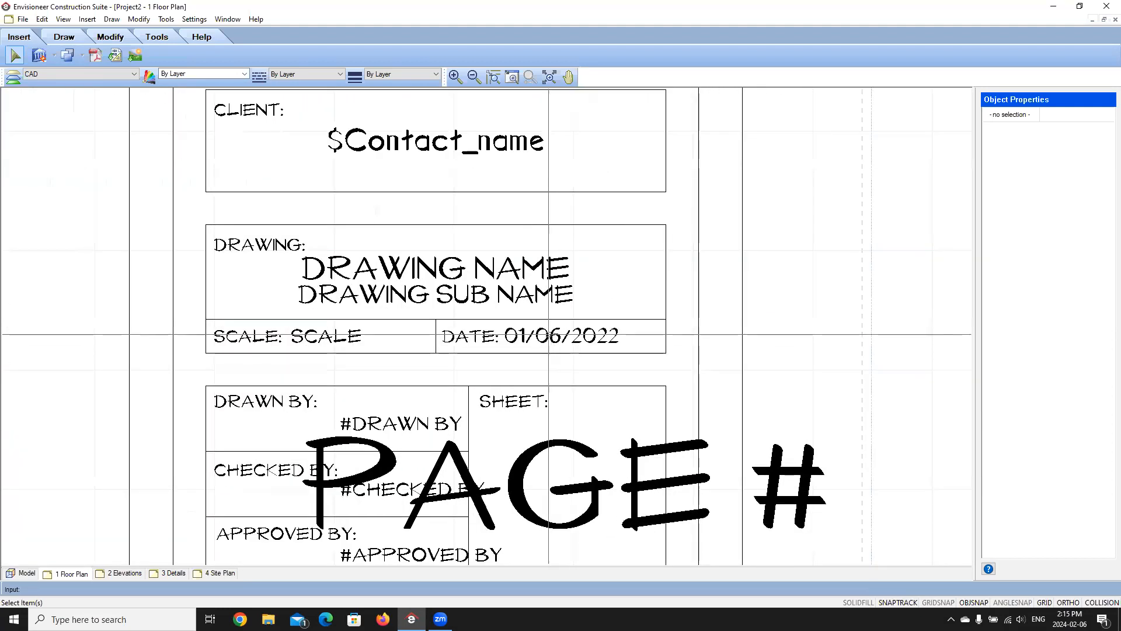
{"action": "left_click", "coordinate": [548, 334]}
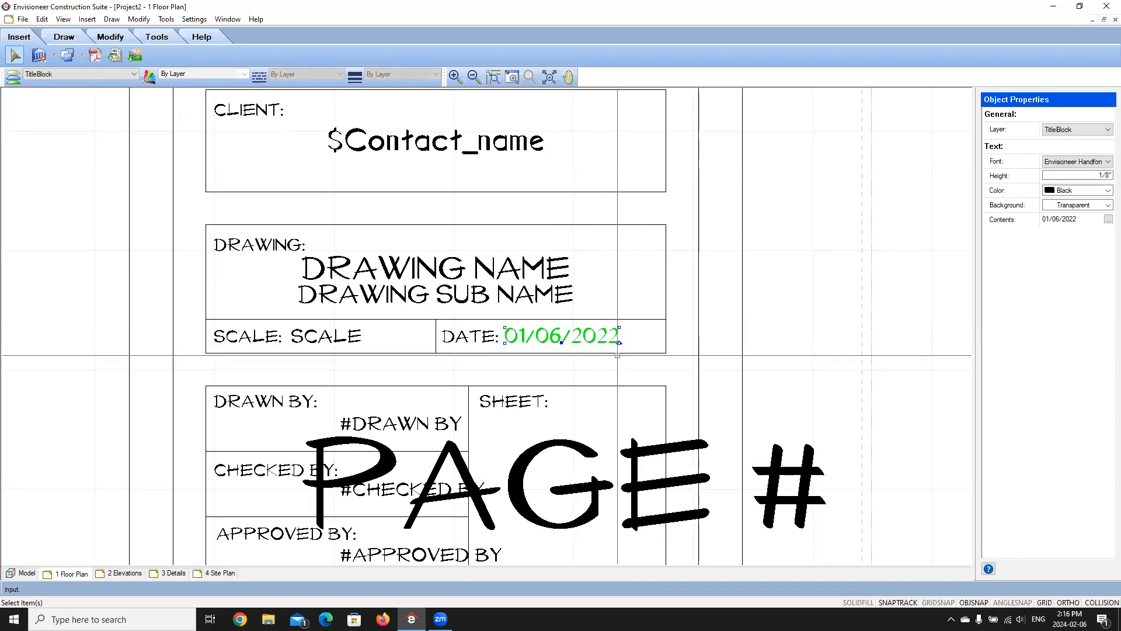
{"action": "key", "text": "Delete"}
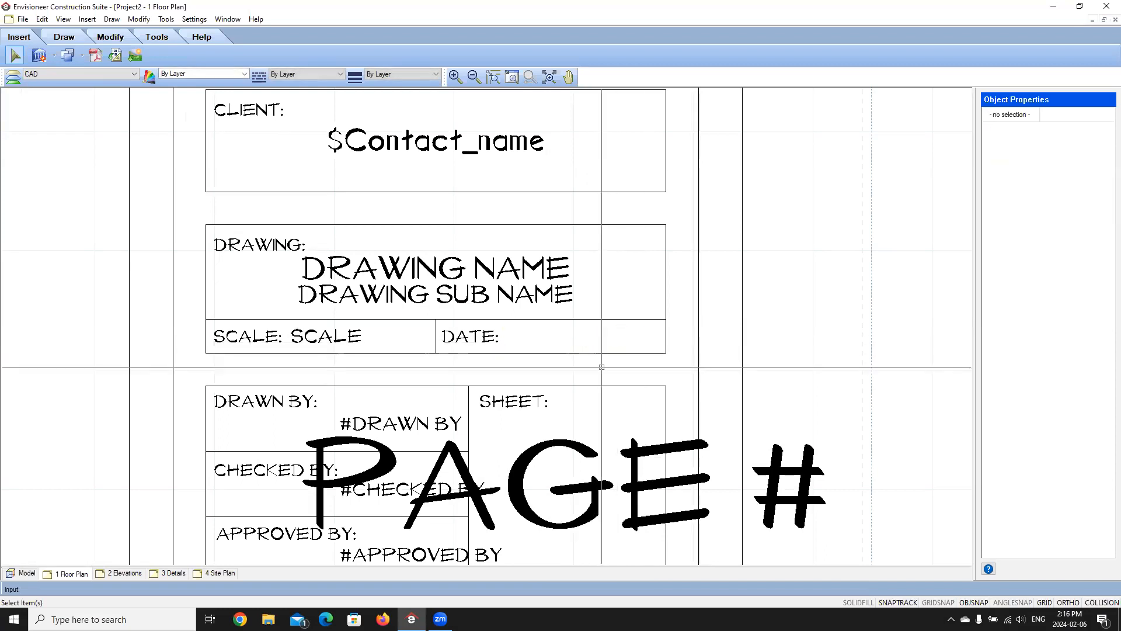
Start a new block attribute in the title block definition with both its tag and prompt set to DATE
{"action": "left_click", "coordinate": [82, 54]}
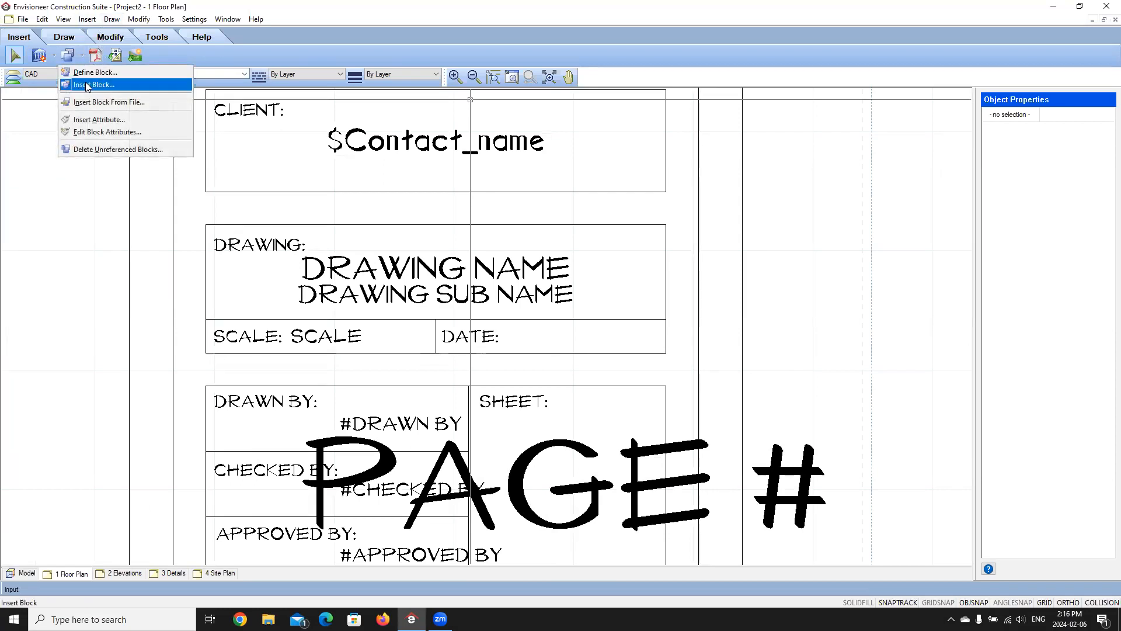
{"action": "left_click", "coordinate": [102, 120]}
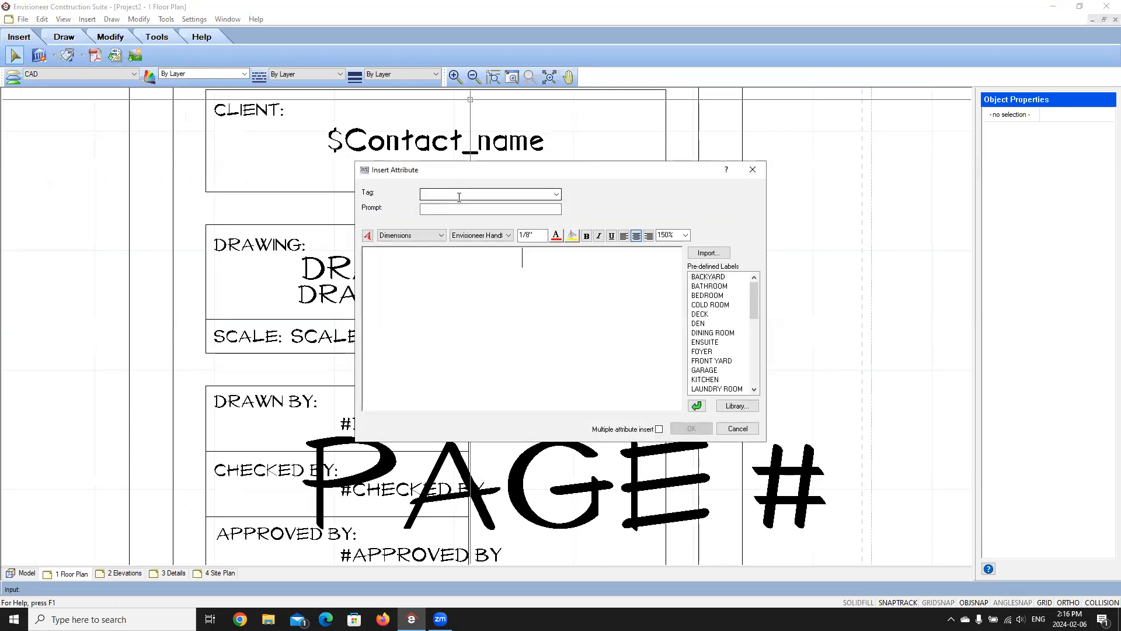
{"action": "left_click", "coordinate": [557, 194]}
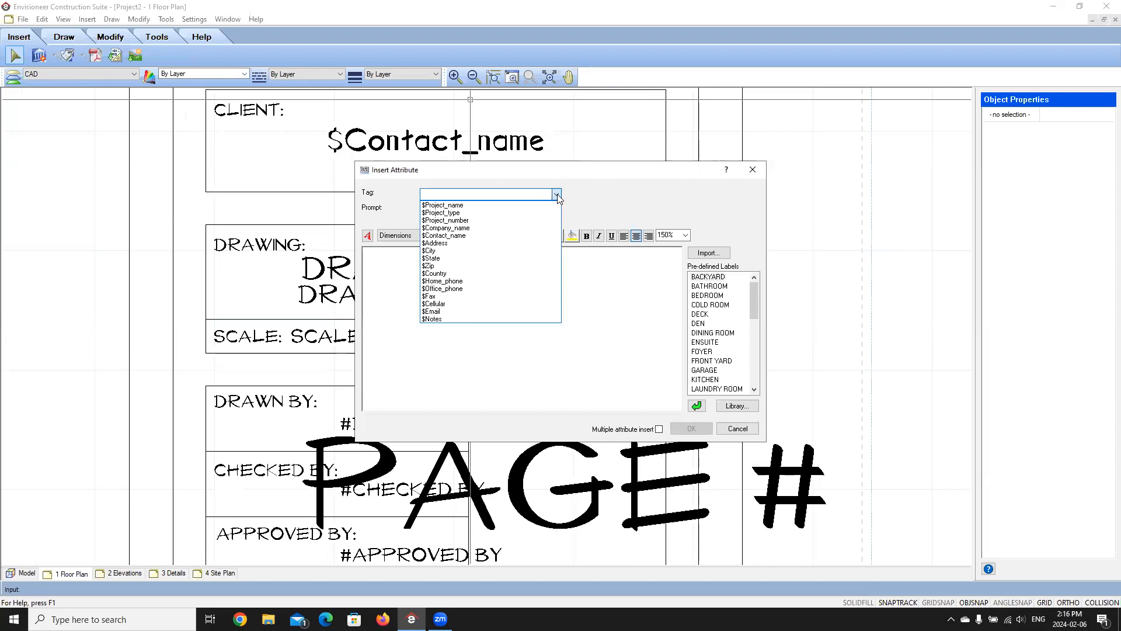
{"action": "left_click", "coordinate": [456, 191]}
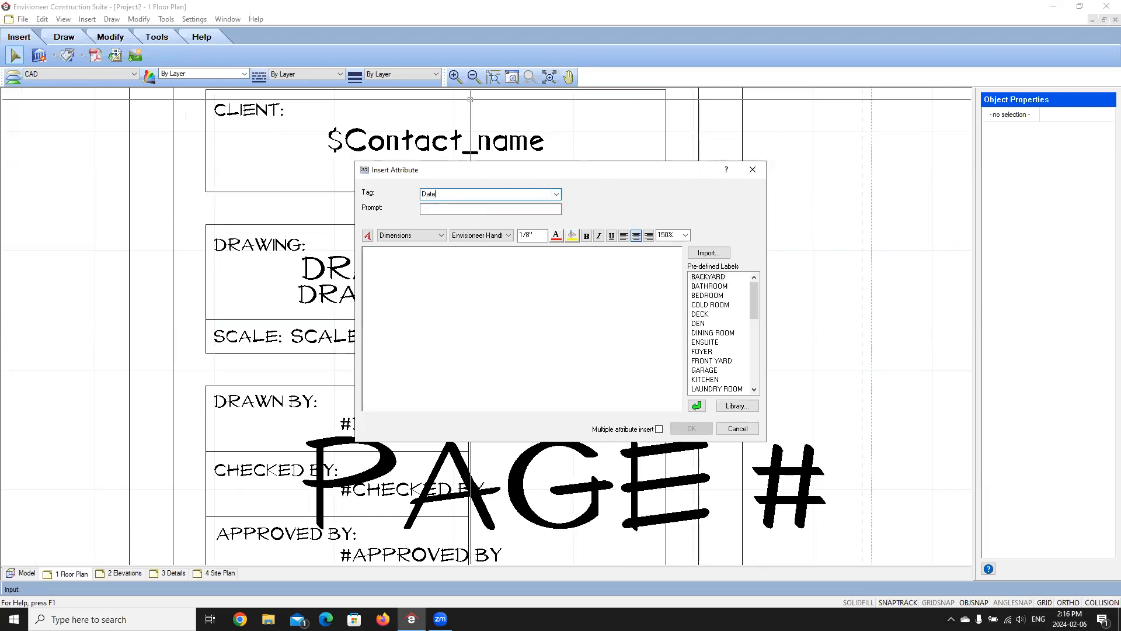
{"action": "left_click", "coordinate": [441, 209]}
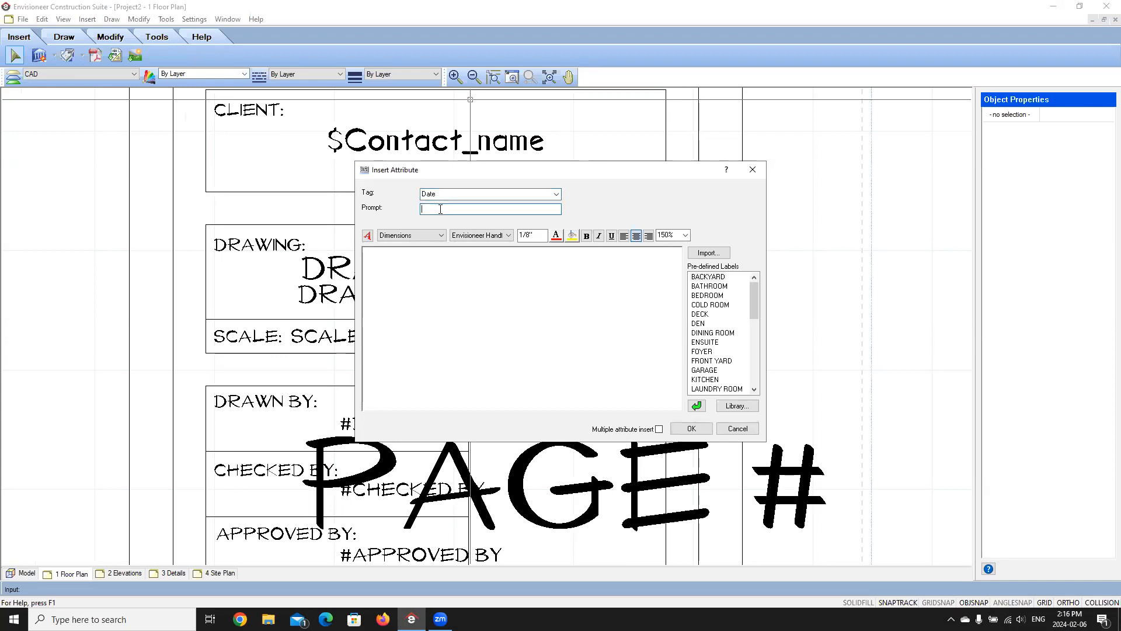
{"action": "left_click", "coordinate": [444, 193]}
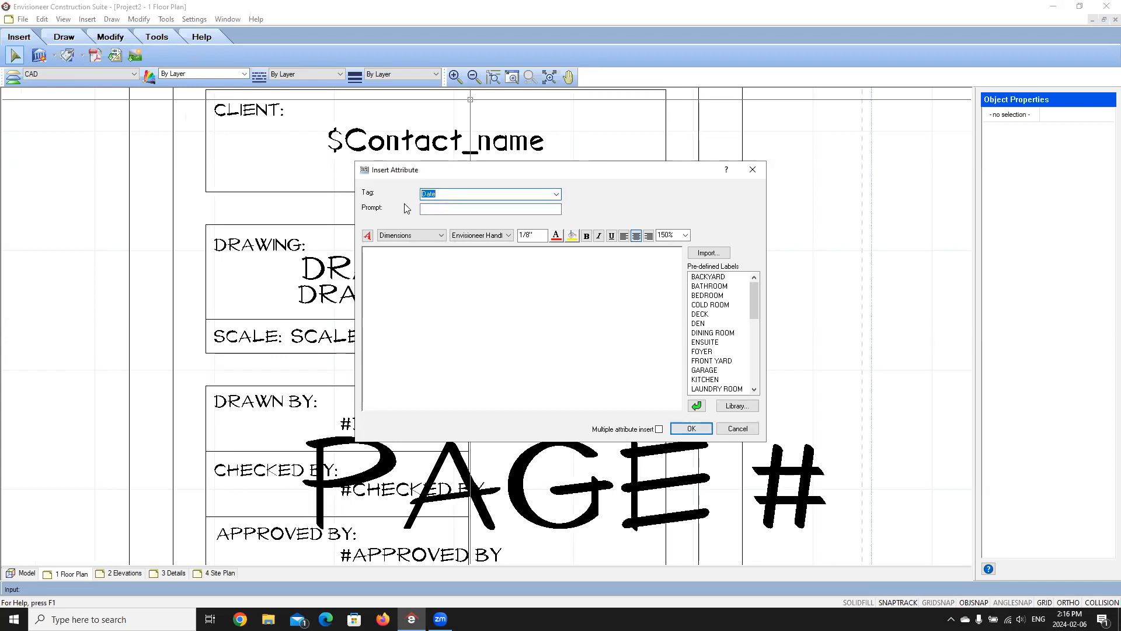
{"action": "type", "text": "DATE"}
{"action": "left_click", "coordinate": [420, 210]}
{"action": "type", "text": "DAT"}
Give the DATE attribute the default text DD/MM/YYYY, place it beside the DATE: label, and leave definition editing
{"action": "left_click", "coordinate": [525, 259]}
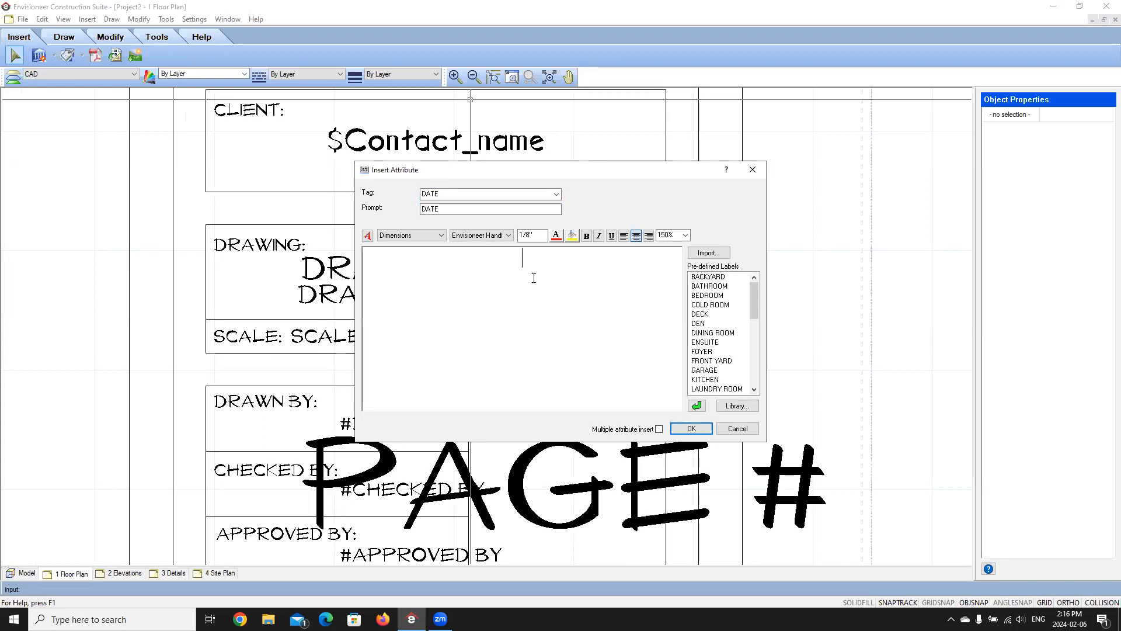
{"action": "type", "text": "DD/MM/YYYY"}
{"action": "left_click", "coordinate": [692, 427]}
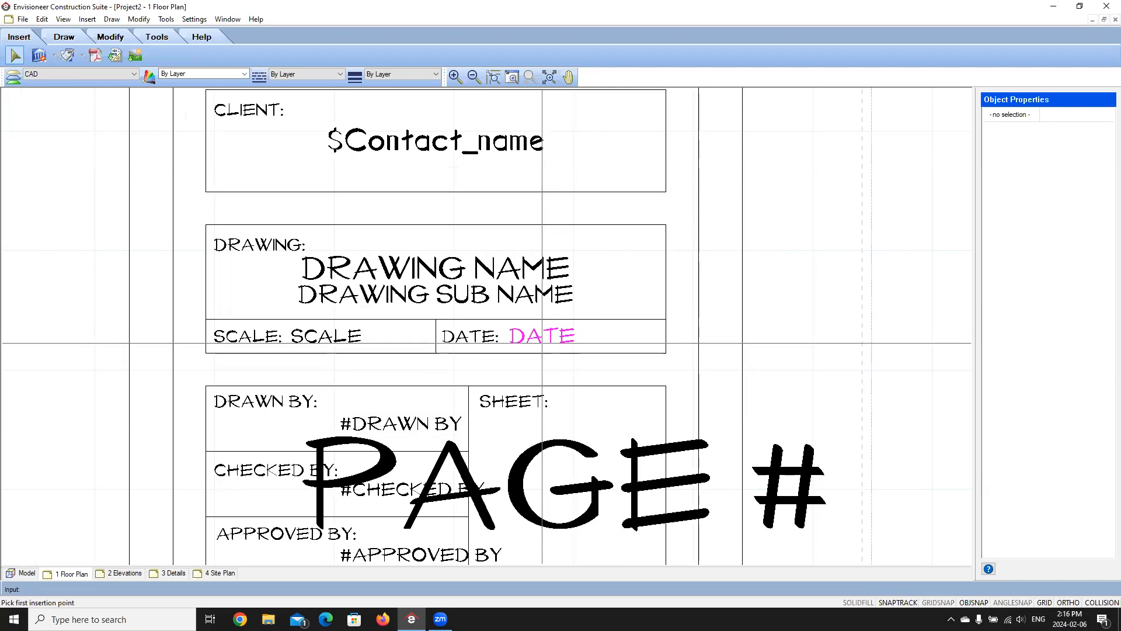
{"action": "left_click", "coordinate": [542, 343]}
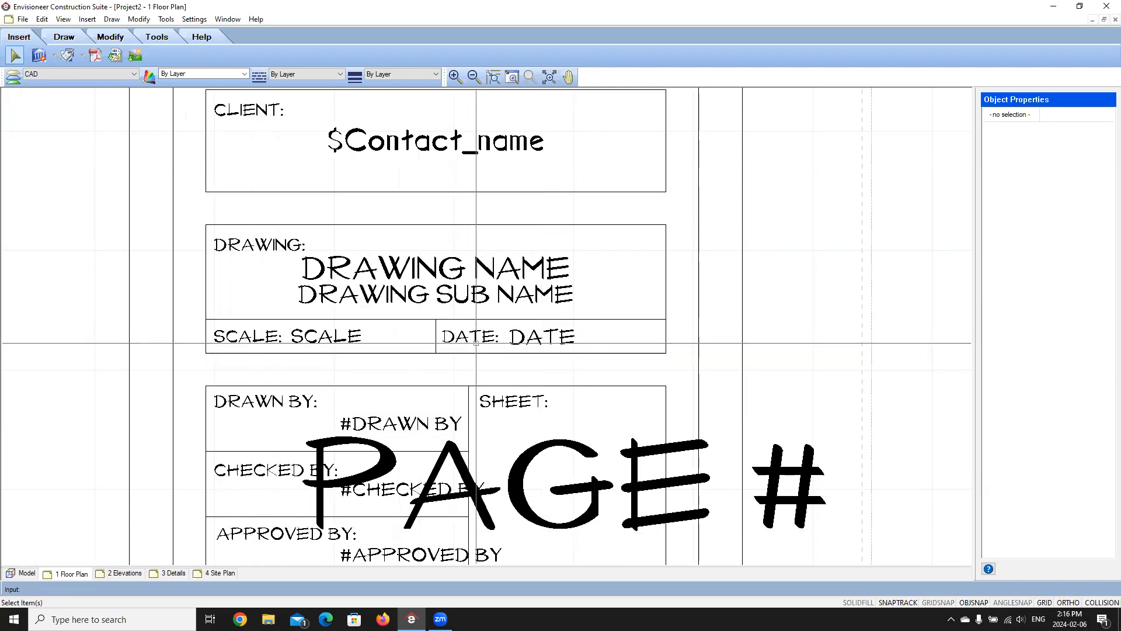
{"action": "scroll", "coordinate": [476, 343], "scroll_direction": "down", "scroll_amount": 3}
{"action": "scroll", "coordinate": [535, 354], "scroll_direction": "up", "scroll_amount": 3}
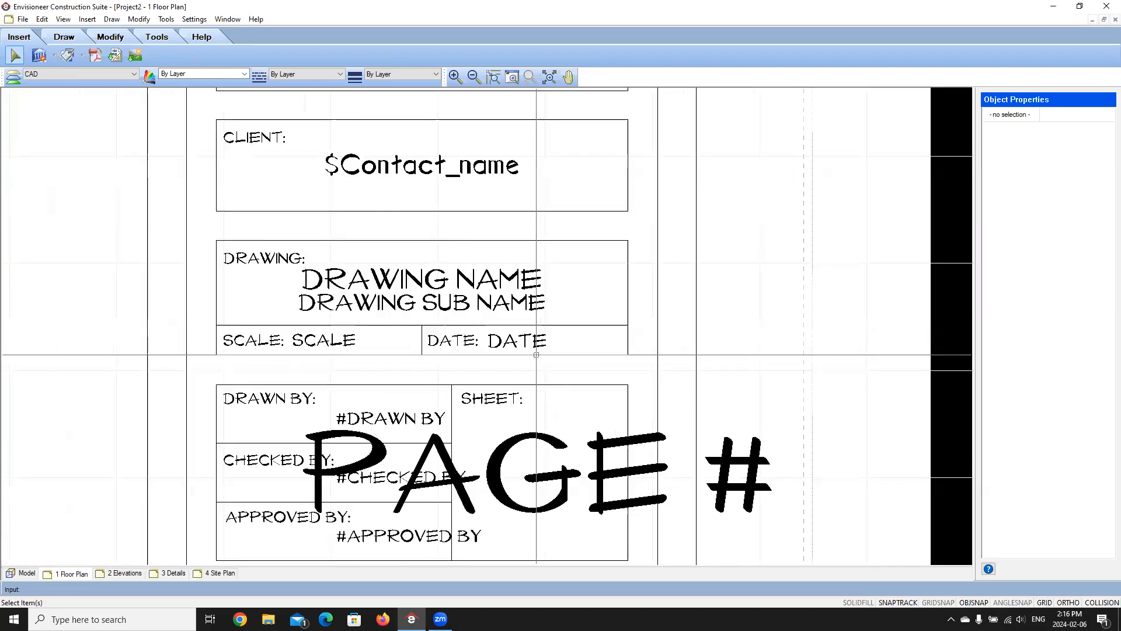
{"action": "scroll", "coordinate": [473, 367], "scroll_direction": "down", "scroll_amount": 1}
{"action": "scroll", "coordinate": [484, 371], "scroll_direction": "up", "scroll_amount": 2}
{"action": "scroll", "coordinate": [502, 374], "scroll_direction": "down", "scroll_amount": 3}
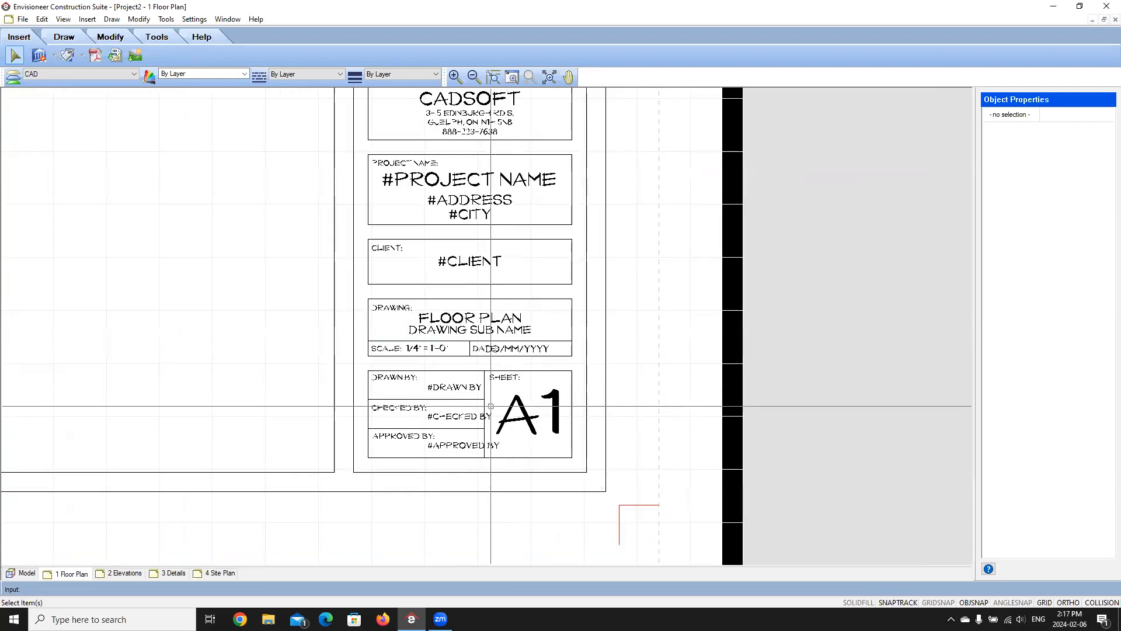
Reopen the 24x36 title block definition and left-align the text of the DATE attribute
{"action": "scroll", "coordinate": [509, 373], "scroll_direction": "up", "scroll_amount": 3}
{"action": "scroll", "coordinate": [478, 279], "scroll_direction": "up", "scroll_amount": 2}
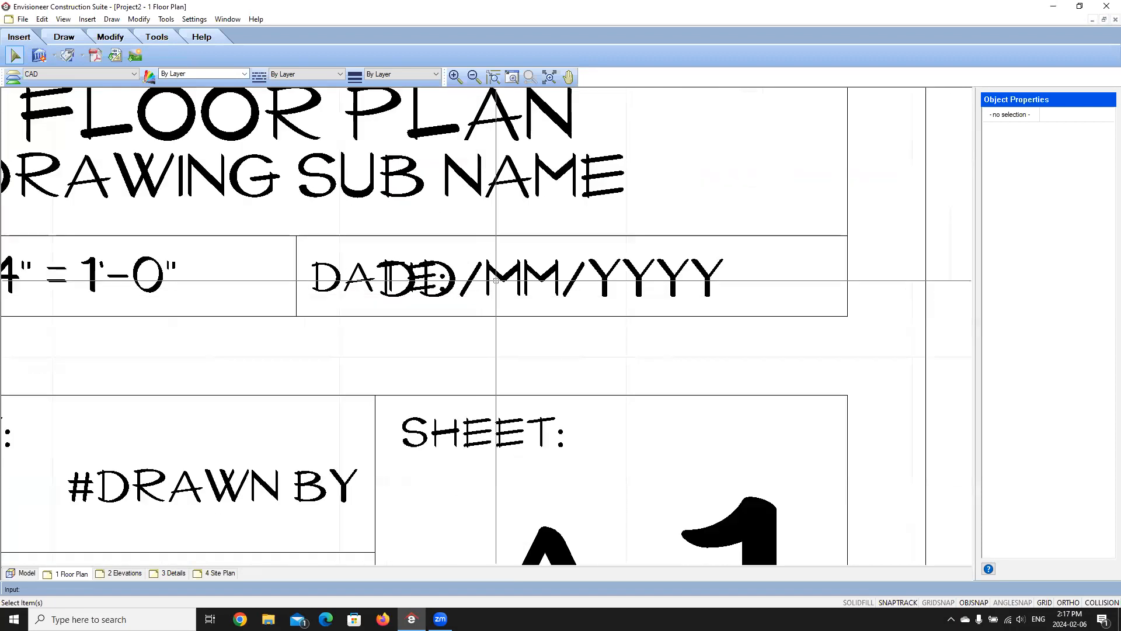
{"action": "left_click", "coordinate": [549, 270]}
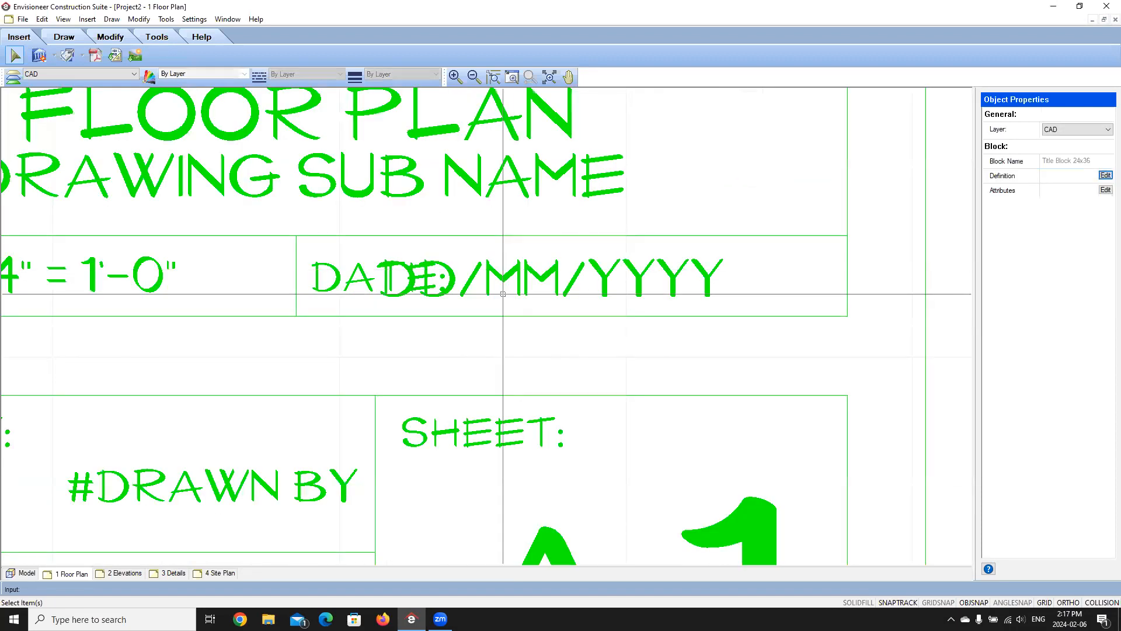
{"action": "left_click", "coordinate": [1105, 176]}
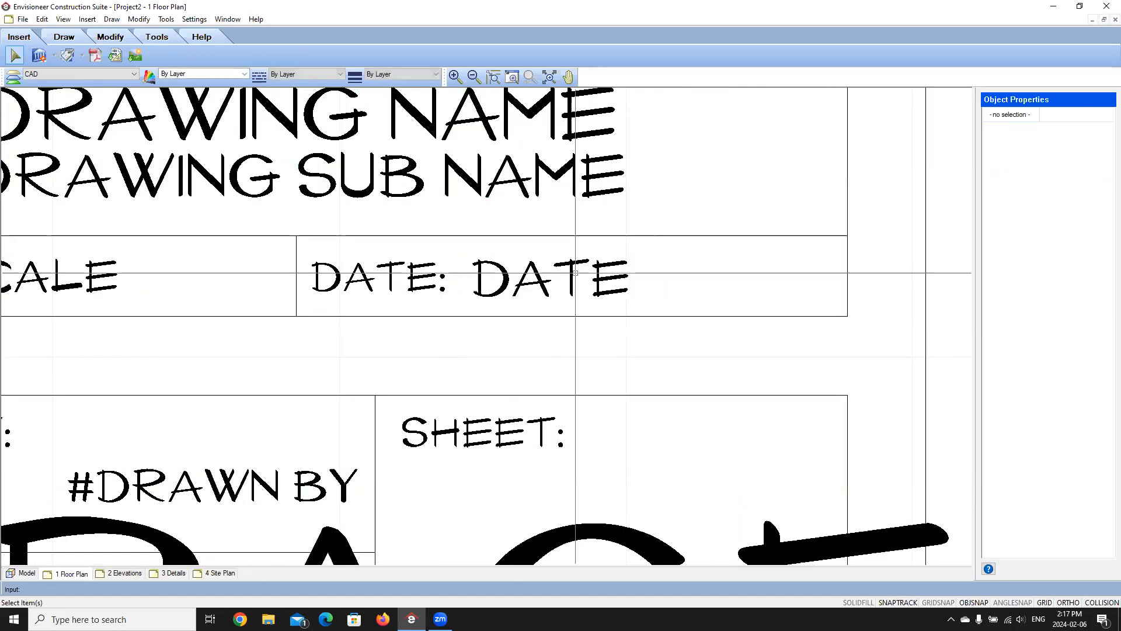
{"action": "left_click", "coordinate": [525, 275]}
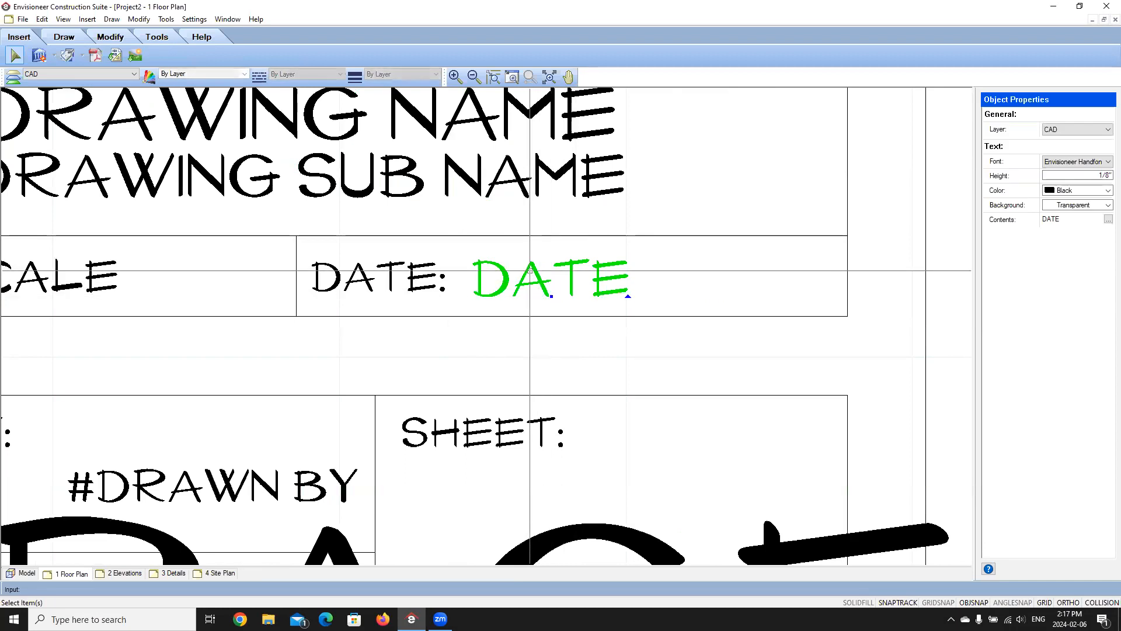
{"action": "double_click", "coordinate": [533, 272]}
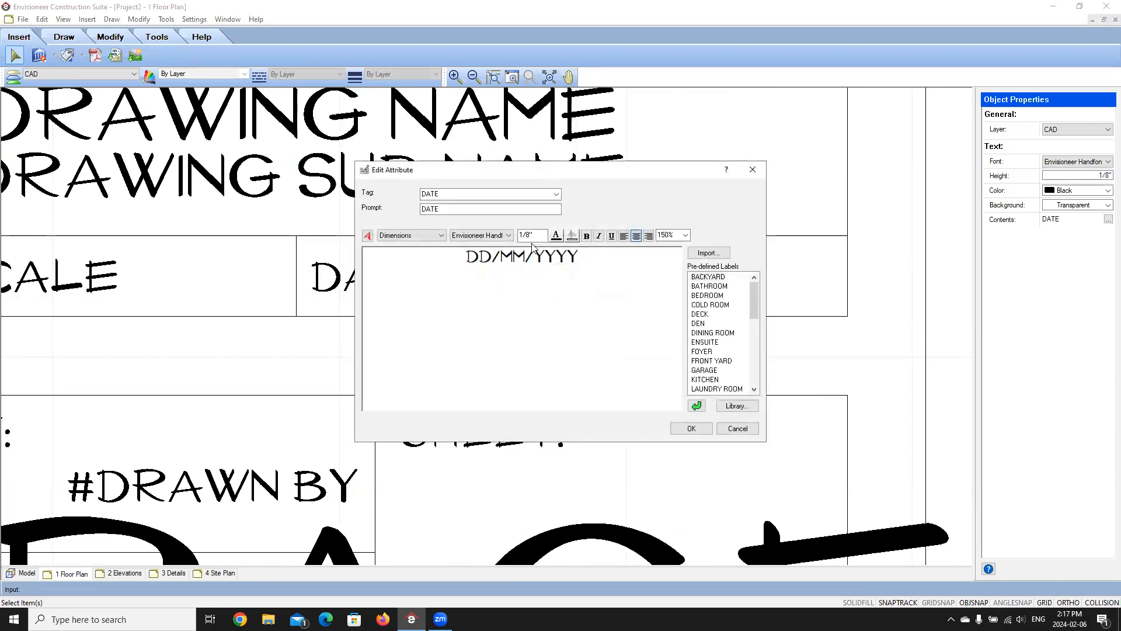
{"action": "left_click", "coordinate": [623, 236]}
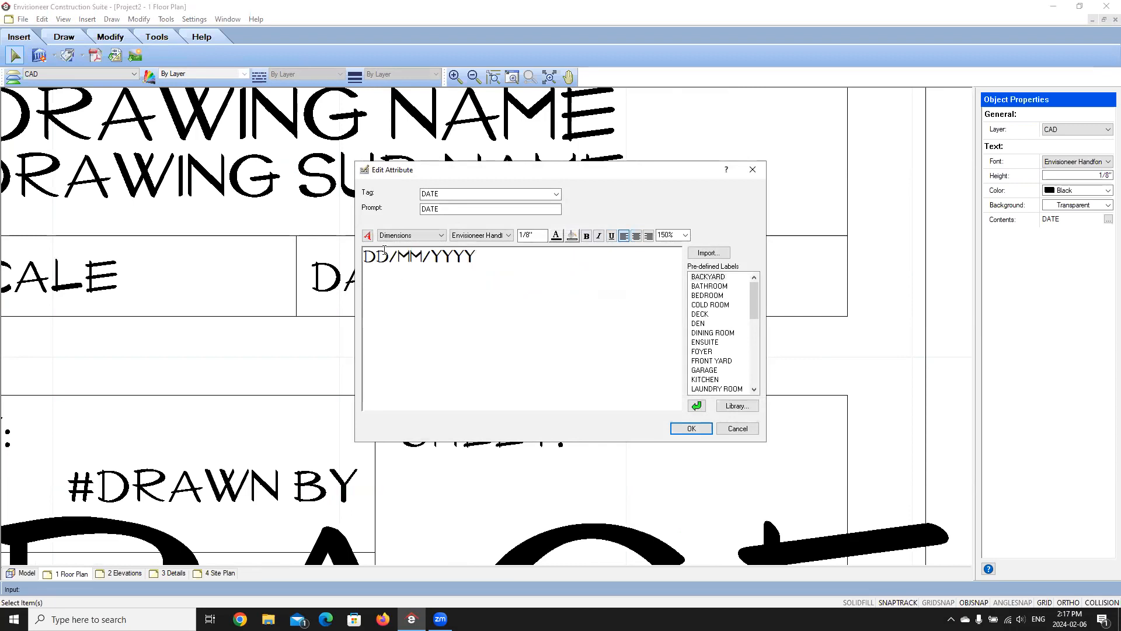
{"action": "left_click", "coordinate": [687, 428]}
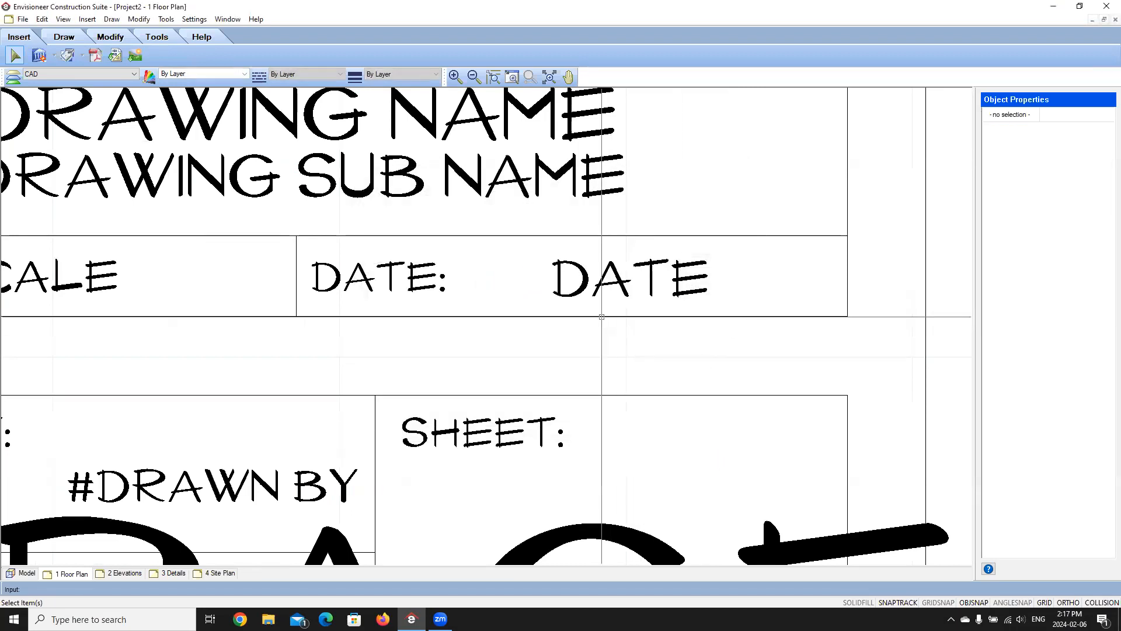
Move the DATE attribute left so it starts directly after the DATE: label, and leave definition editing
{"action": "scroll", "coordinate": [582, 269], "scroll_direction": "down", "scroll_amount": 3}
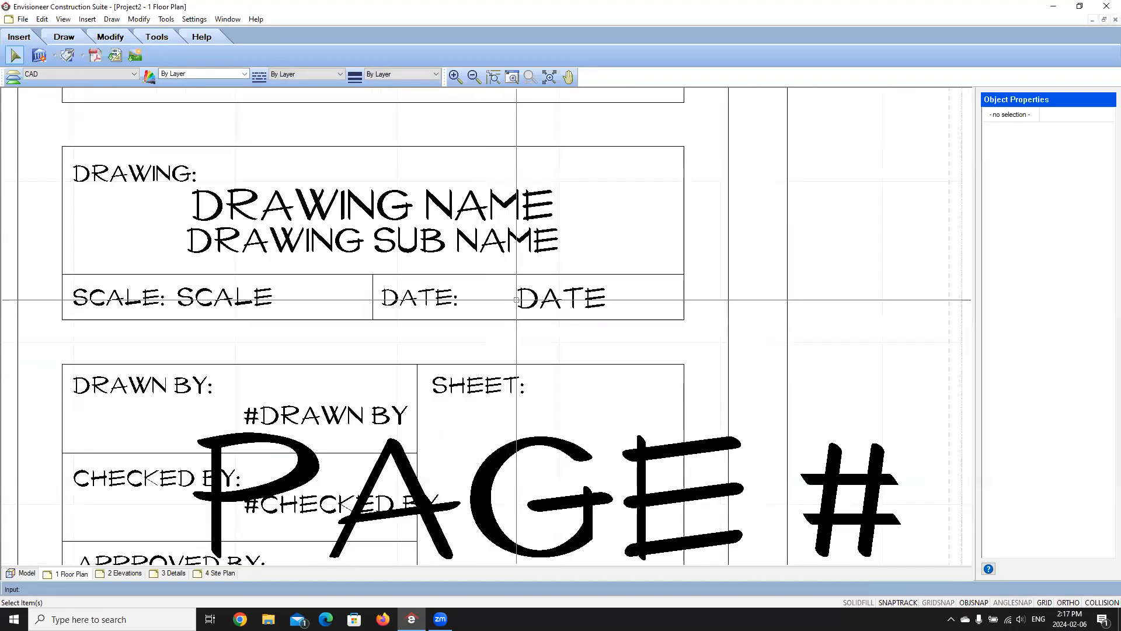
{"action": "left_click", "coordinate": [522, 315]}
{"action": "scroll", "coordinate": [522, 316], "scroll_direction": "up", "scroll_amount": 3}
{"action": "left_click_drag", "start_coordinate": [514, 301], "coordinate": [361, 304]}
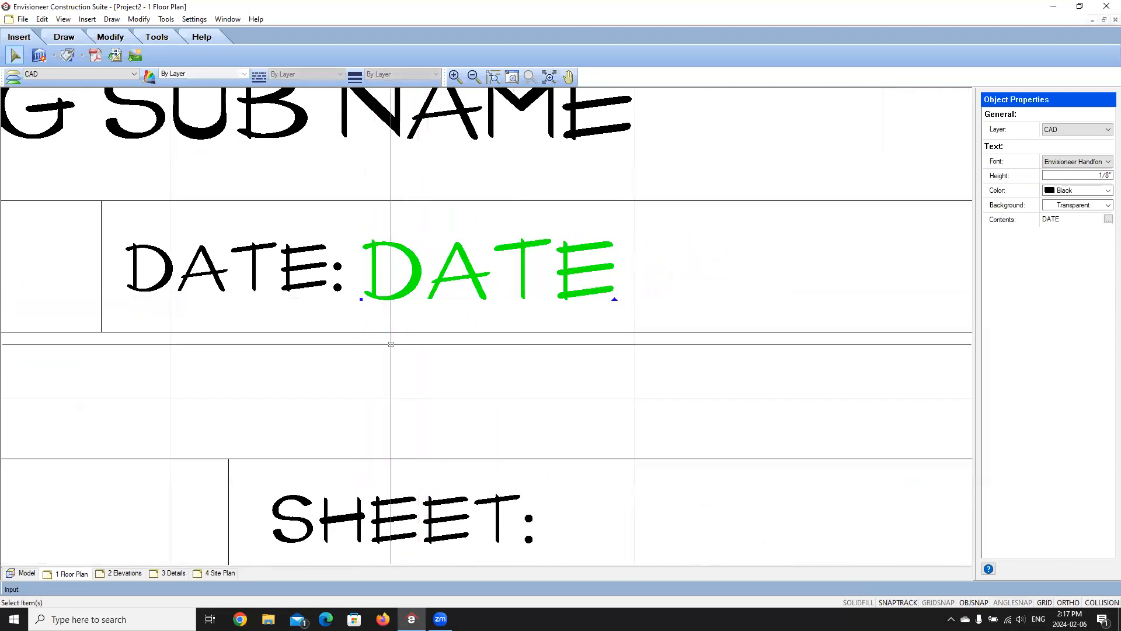
{"action": "scroll", "coordinate": [431, 365], "scroll_direction": "down", "scroll_amount": 5}
{"action": "left_click", "coordinate": [442, 368]}
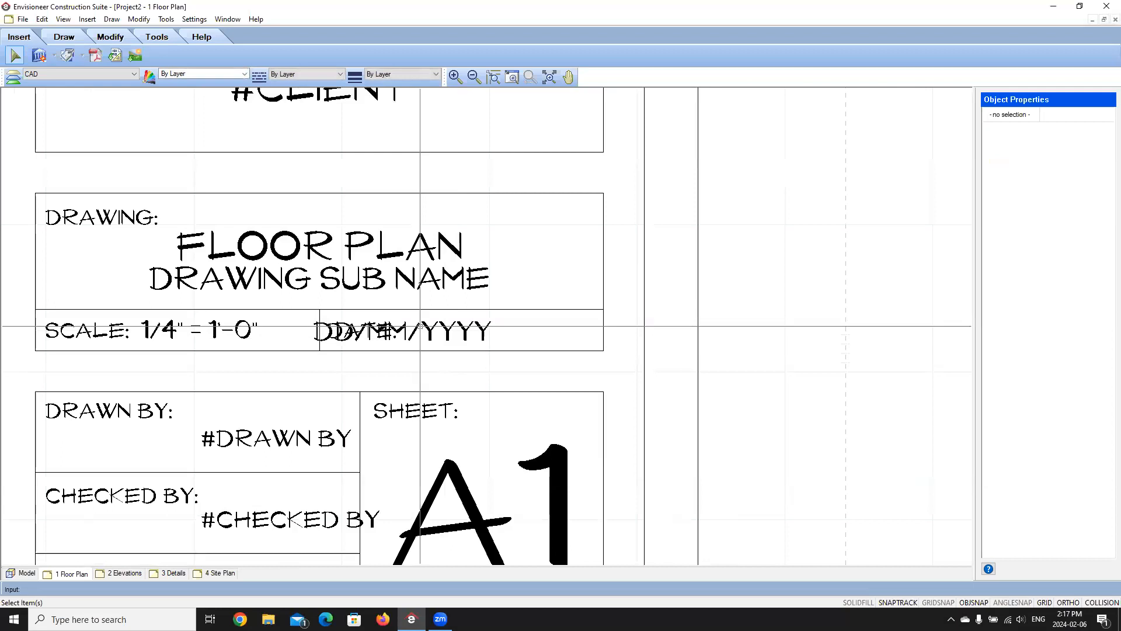
Set the title block's DATE attribute value to 06/02/2024 in its block attributes
{"action": "left_click", "coordinate": [431, 332]}
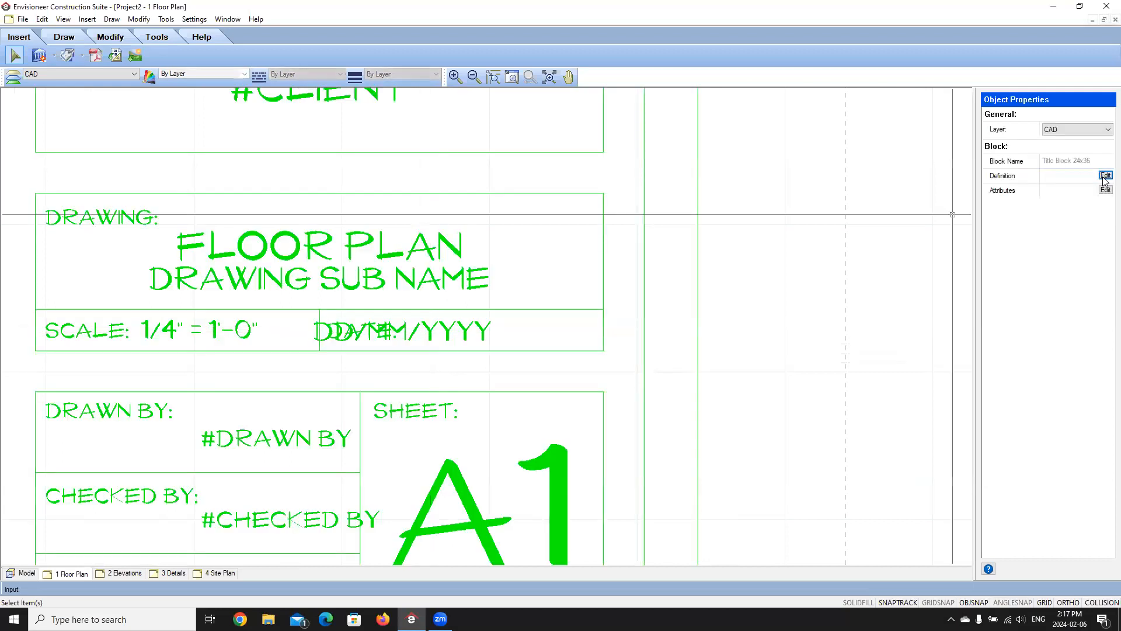
{"action": "scroll", "coordinate": [508, 368], "scroll_direction": "down", "scroll_amount": 4}
{"action": "scroll", "coordinate": [508, 367], "scroll_direction": "down", "scroll_amount": 3}
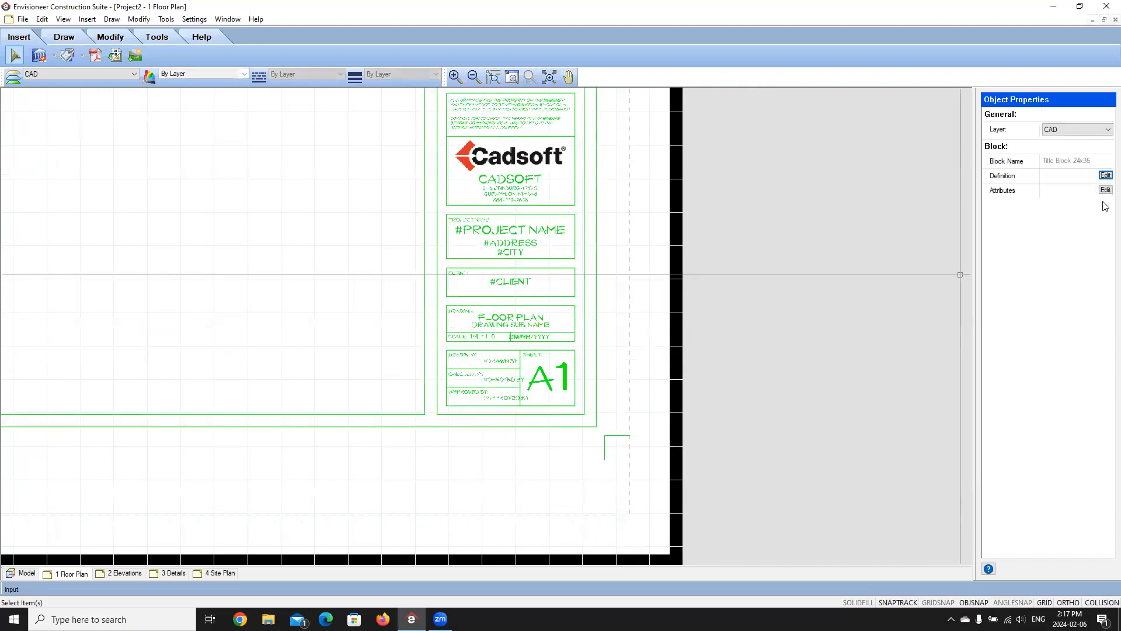
{"action": "scroll", "coordinate": [517, 346], "scroll_direction": "up", "scroll_amount": 2}
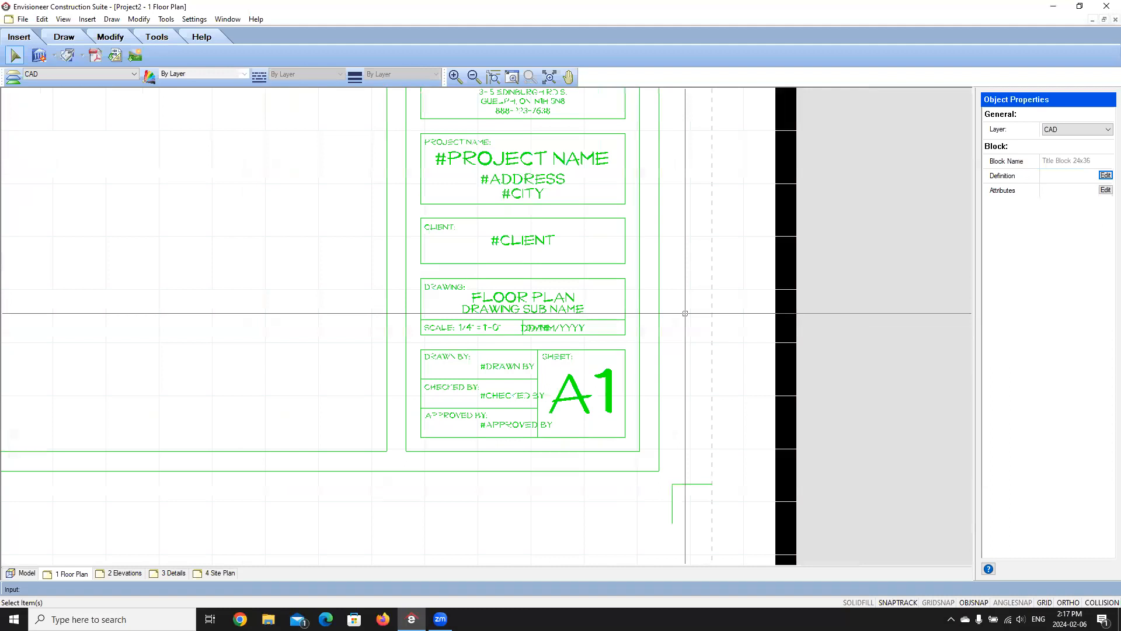
{"action": "left_click", "coordinate": [1105, 191]}
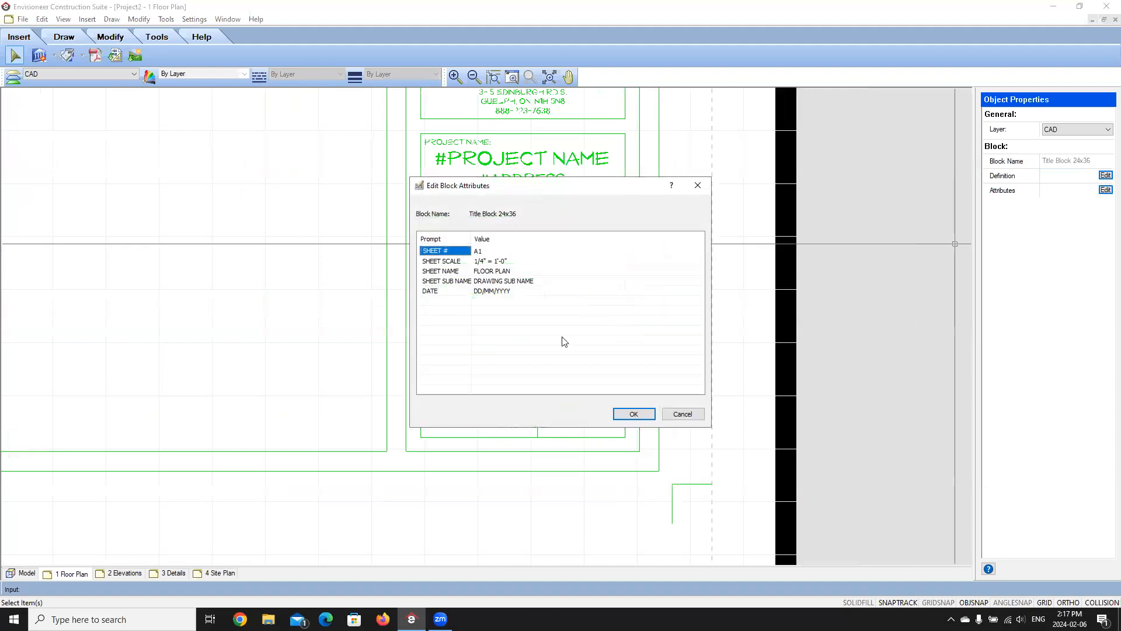
{"action": "double_click", "coordinate": [489, 291]}
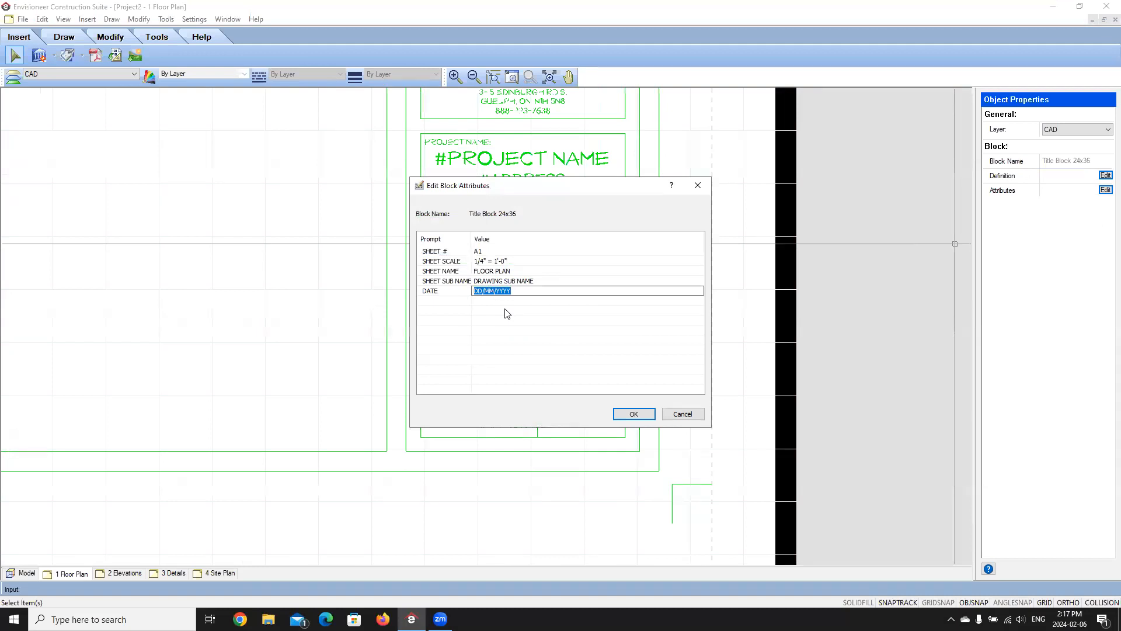
{"action": "type", "text": "06"}
{"action": "left_click", "coordinate": [640, 411]}
{"action": "left_click", "coordinate": [632, 414]}
Reopen the title block definition, move the DATE attribute right, away from the DATE: label, and leave definition editing
{"action": "scroll", "coordinate": [553, 345], "scroll_direction": "up", "scroll_amount": 5}
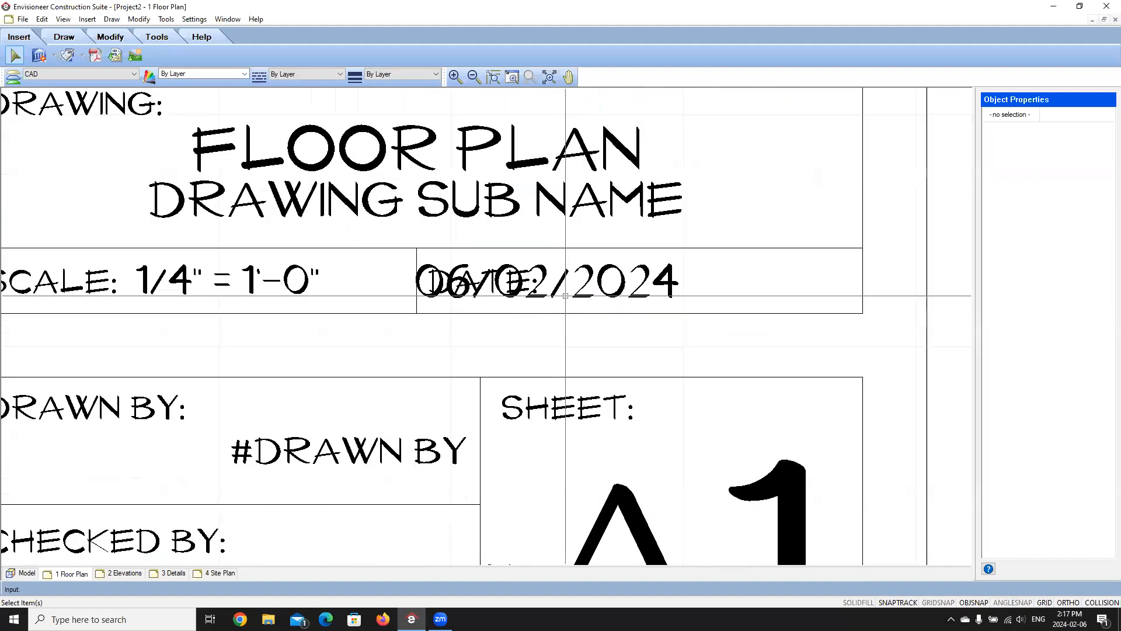
{"action": "left_click", "coordinate": [563, 274]}
{"action": "left_click", "coordinate": [1104, 176]}
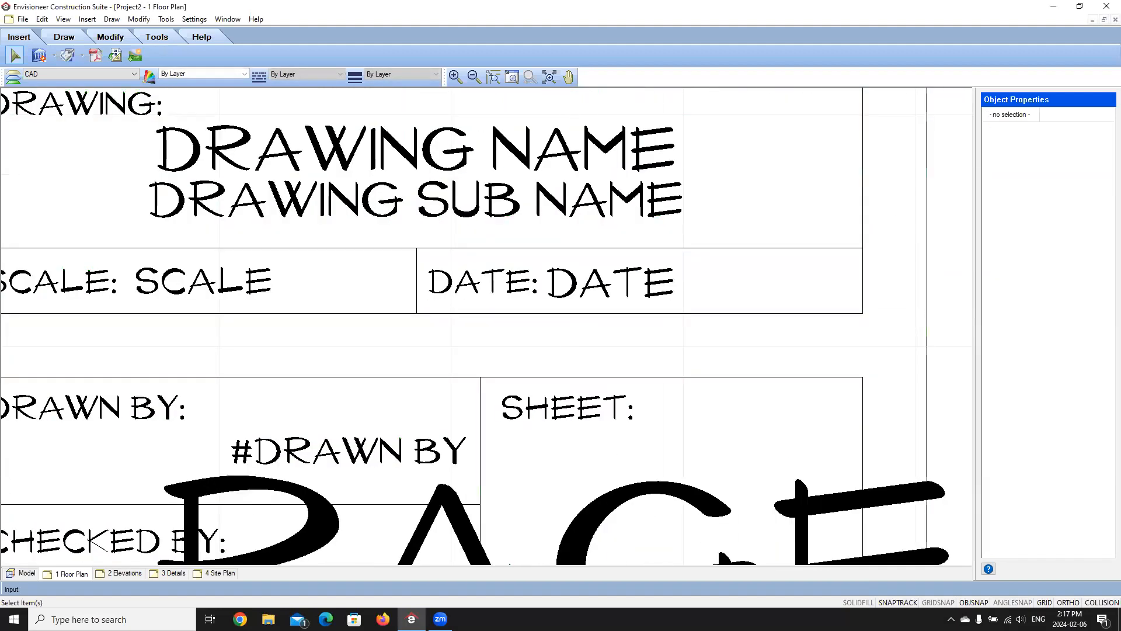
{"action": "left_click", "coordinate": [558, 294]}
{"action": "left_click_drag", "start_coordinate": [557, 293], "coordinate": [669, 294]}
{"action": "left_click", "coordinate": [504, 342]}
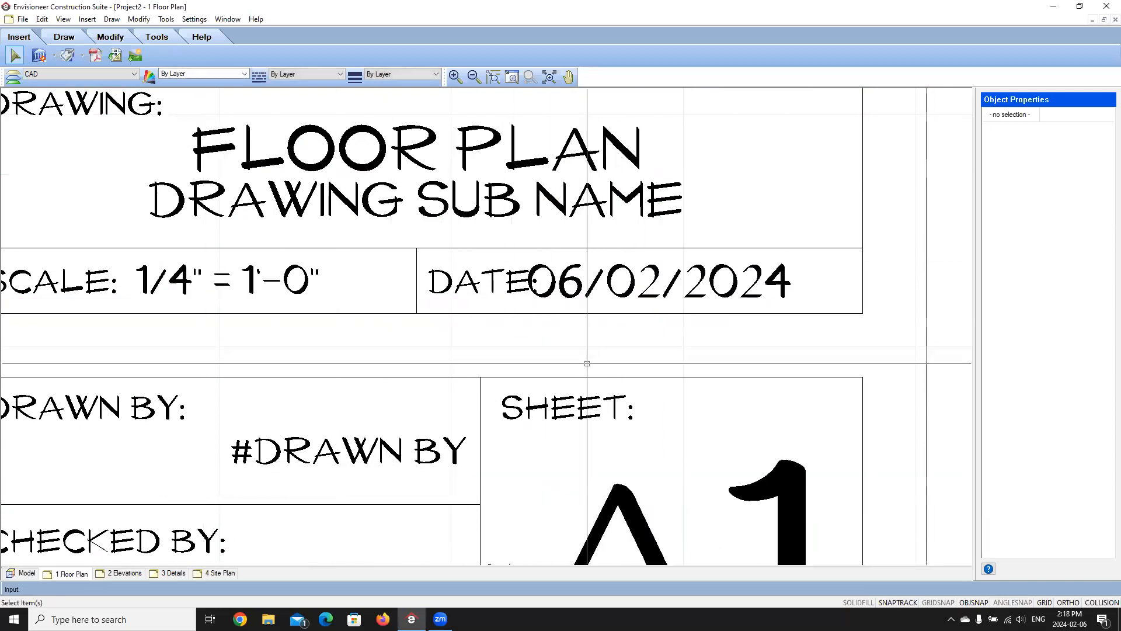
Edit the title block definition again to nudge the DATE attribute slightly farther right, clear of the DATE: label's colon
{"action": "left_click", "coordinate": [610, 312]}
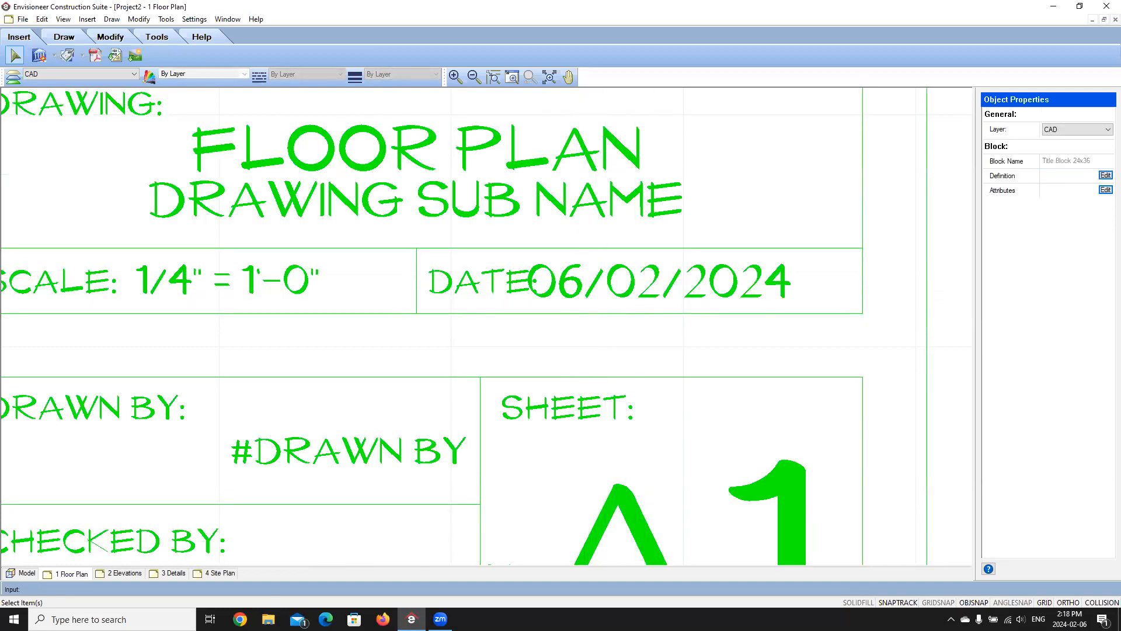
{"action": "left_click", "coordinate": [1106, 175]}
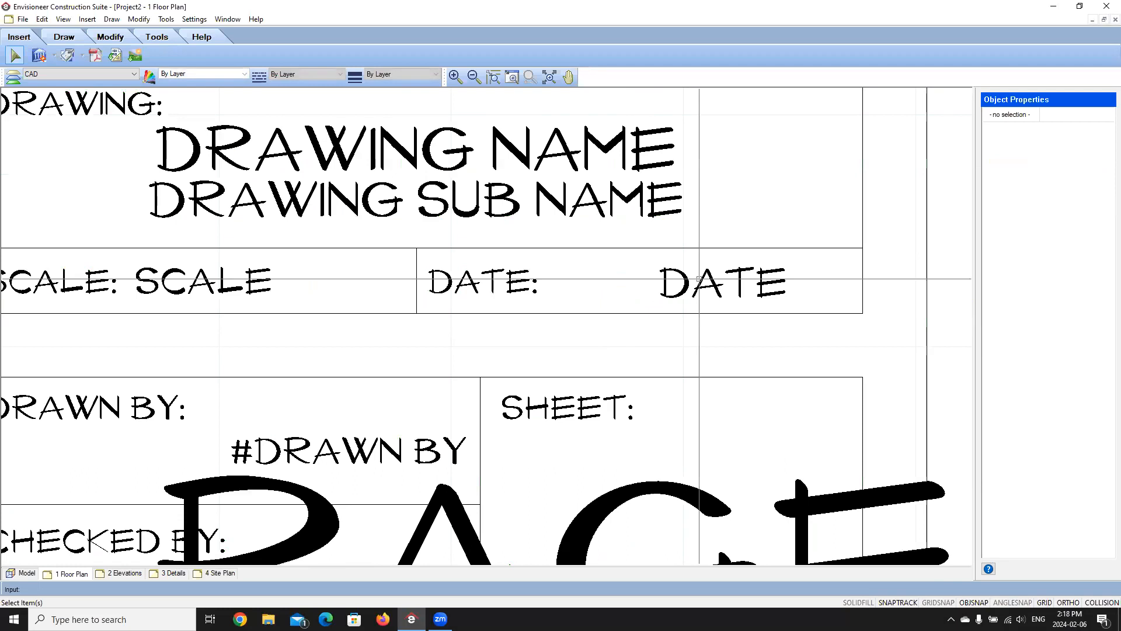
{"action": "left_click", "coordinate": [682, 284]}
{"action": "left_click_drag", "start_coordinate": [683, 284], "coordinate": [674, 297]}
{"action": "left_click", "coordinate": [558, 327]}
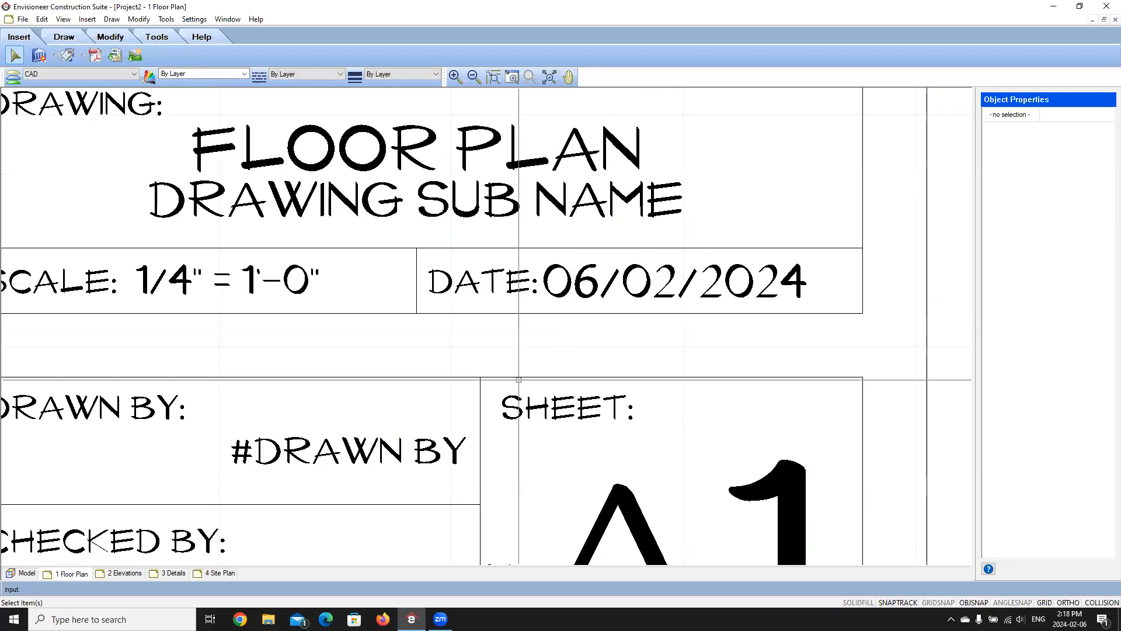
{"action": "scroll", "coordinate": [528, 361], "scroll_direction": "down", "scroll_amount": 2}
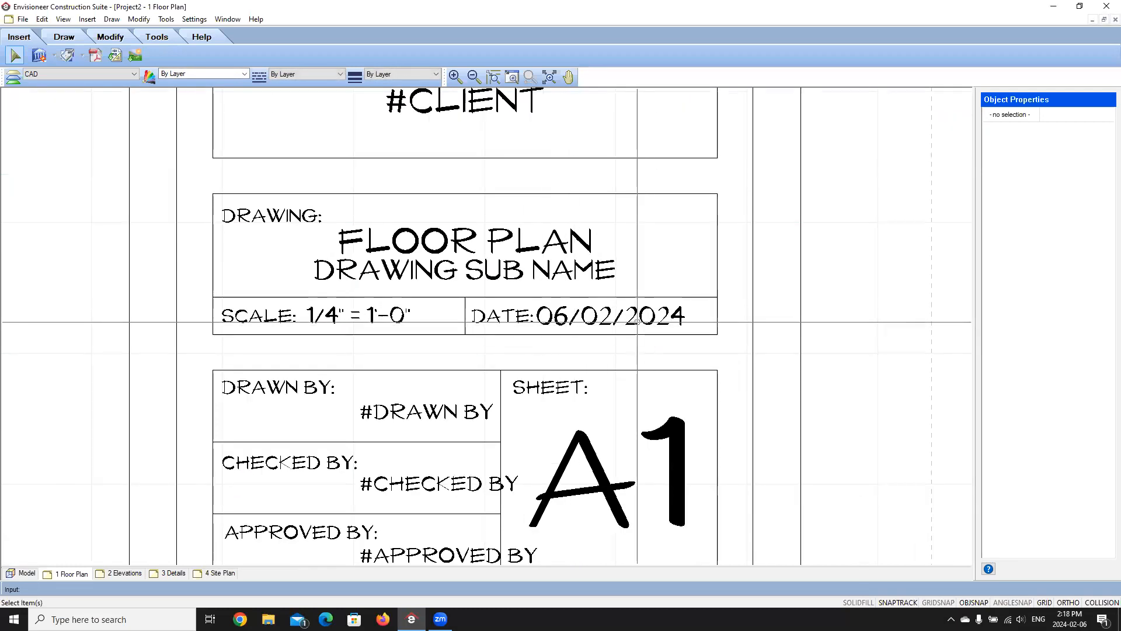
{"action": "scroll", "coordinate": [645, 335], "scroll_direction": "down", "scroll_amount": 2}
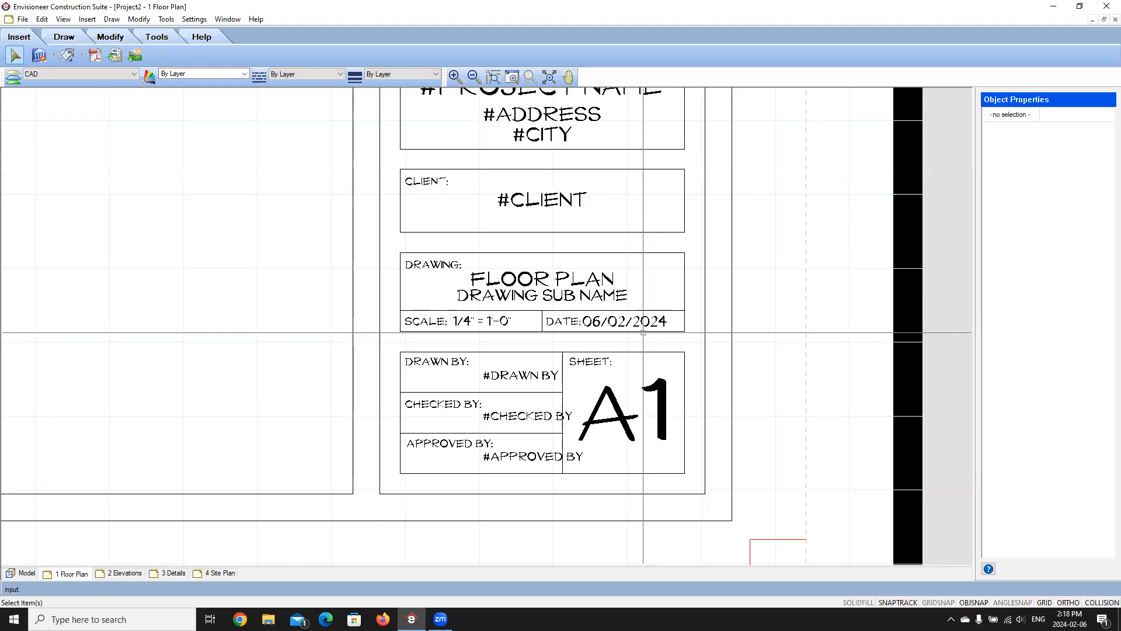
{"action": "scroll", "coordinate": [647, 332], "scroll_direction": "down", "scroll_amount": 5}
{"action": "scroll", "coordinate": [733, 327], "scroll_direction": "up", "scroll_amount": 2}
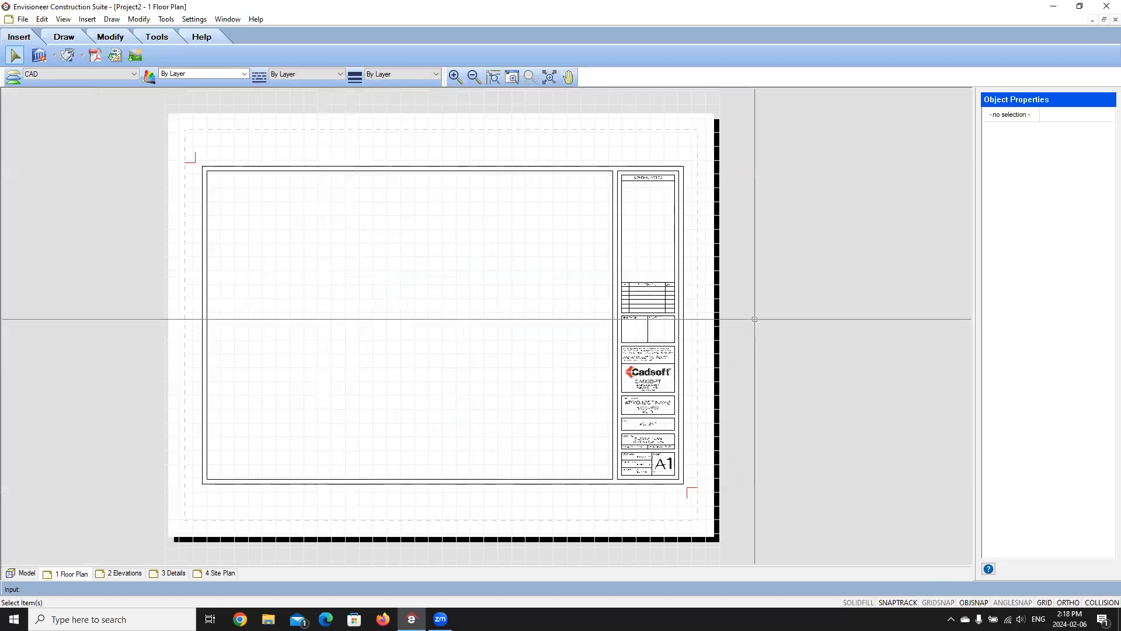
On the 2 Elevations sheet, open the title block's definition and leave it again so the block picks up the new DATE attribute
{"action": "left_click", "coordinate": [124, 573]}
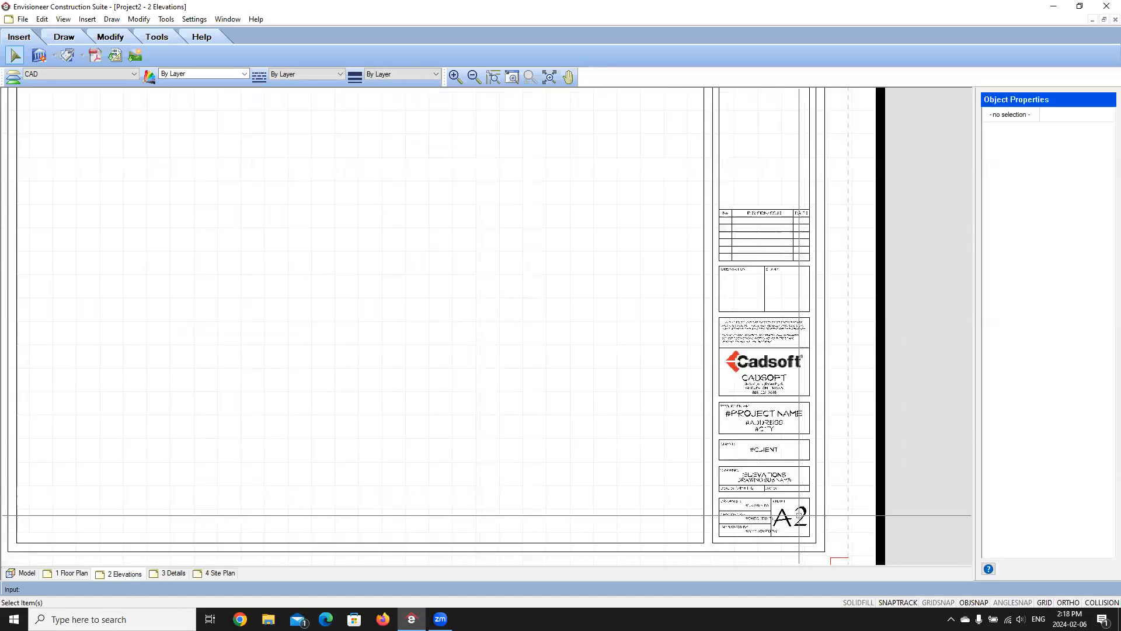
{"action": "scroll", "coordinate": [798, 514], "scroll_direction": "up", "scroll_amount": 4}
{"action": "left_click", "coordinate": [691, 422]}
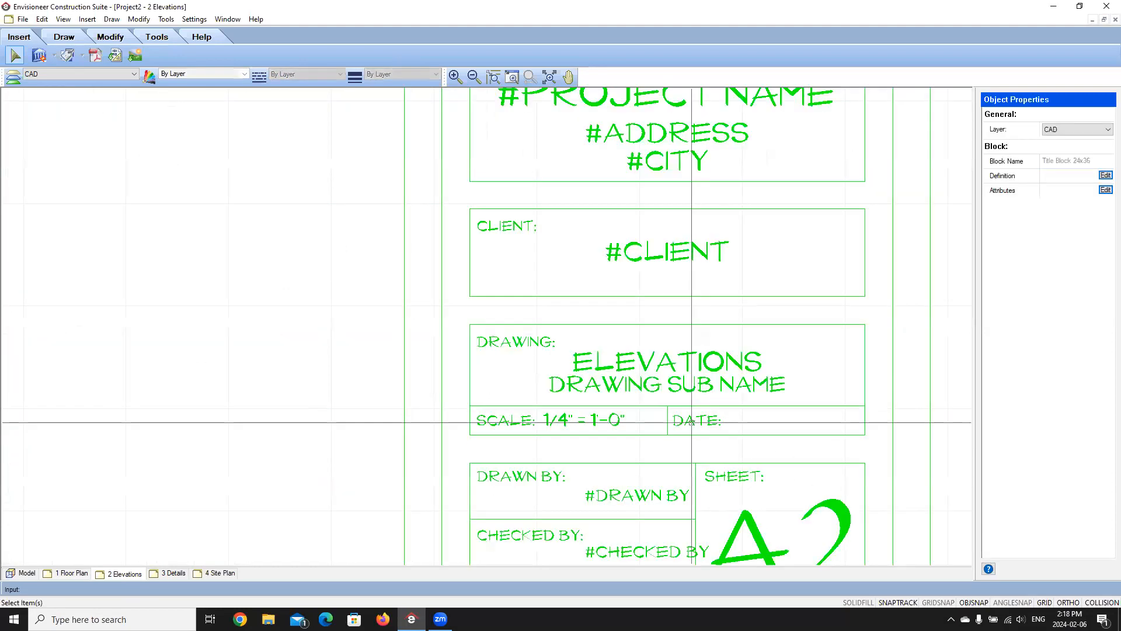
{"action": "left_click", "coordinate": [1105, 175]}
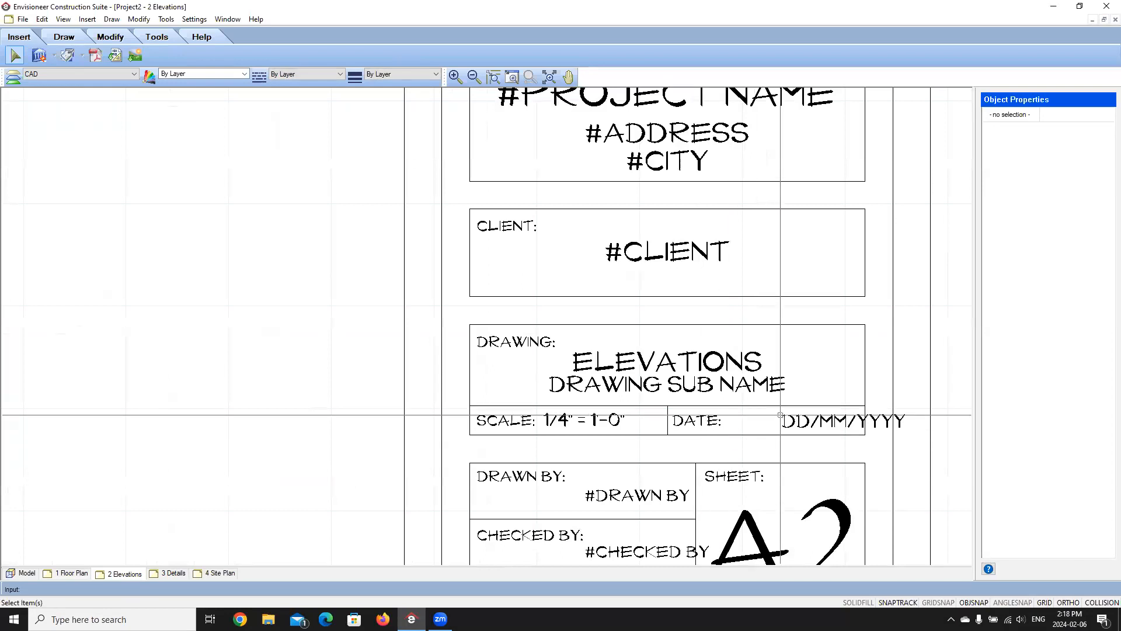
In the Elevations title block definition, move the DATE attribute left to directly after the DATE: label and leave definition editing
{"action": "left_click", "coordinate": [788, 429]}
{"action": "scroll", "coordinate": [787, 430], "scroll_direction": "up", "scroll_amount": 3}
{"action": "scroll", "coordinate": [749, 436], "scroll_direction": "down", "scroll_amount": 5}
{"action": "scroll", "coordinate": [820, 436], "scroll_direction": "up", "scroll_amount": 1}
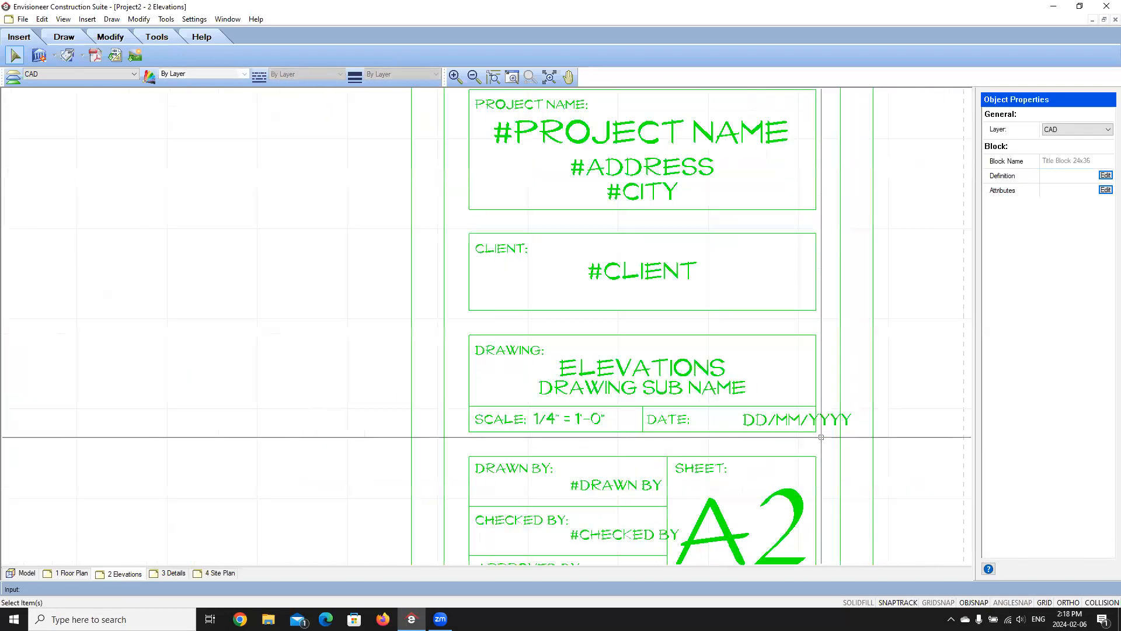
{"action": "scroll", "coordinate": [821, 437], "scroll_direction": "up", "scroll_amount": 2}
{"action": "left_click", "coordinate": [1106, 190]}
{"action": "left_click", "coordinate": [690, 414]}
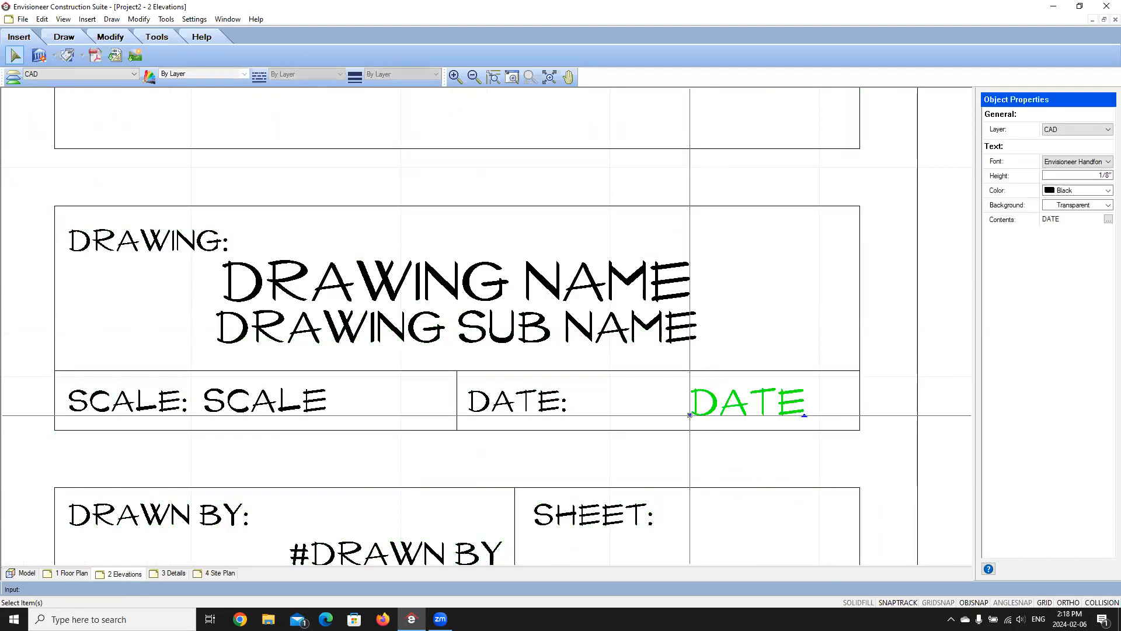
{"action": "left_click_drag", "start_coordinate": [689, 414], "coordinate": [575, 414]}
{"action": "left_click", "coordinate": [628, 461]}
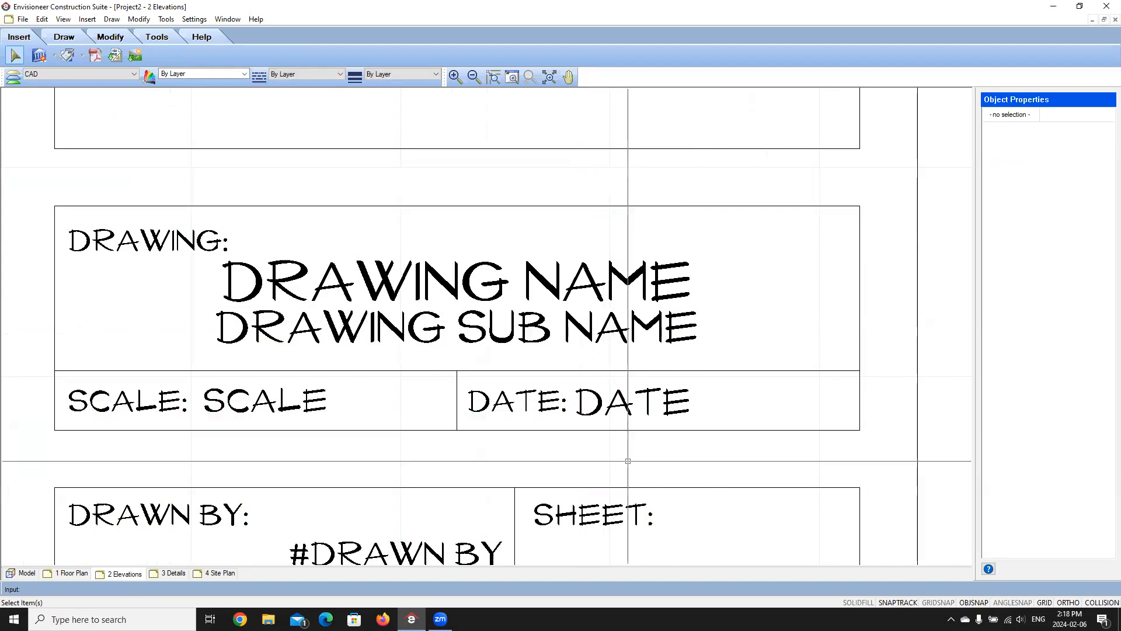
{"action": "scroll", "coordinate": [628, 461], "scroll_direction": "down", "scroll_amount": 3}
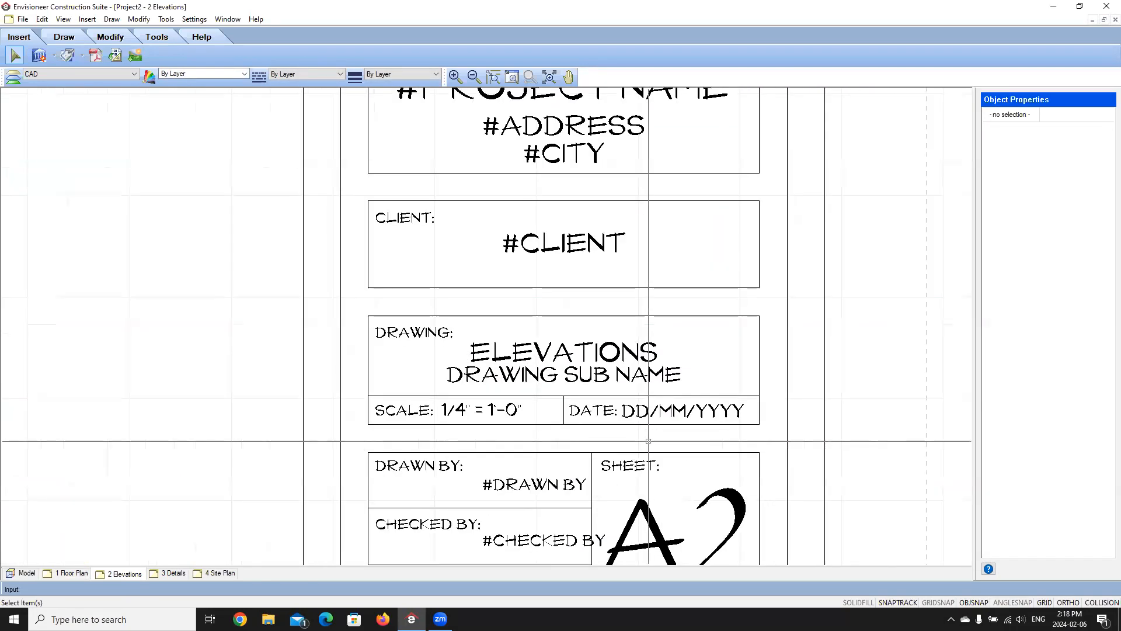
{"action": "scroll", "coordinate": [648, 441], "scroll_direction": "down", "scroll_amount": 5}
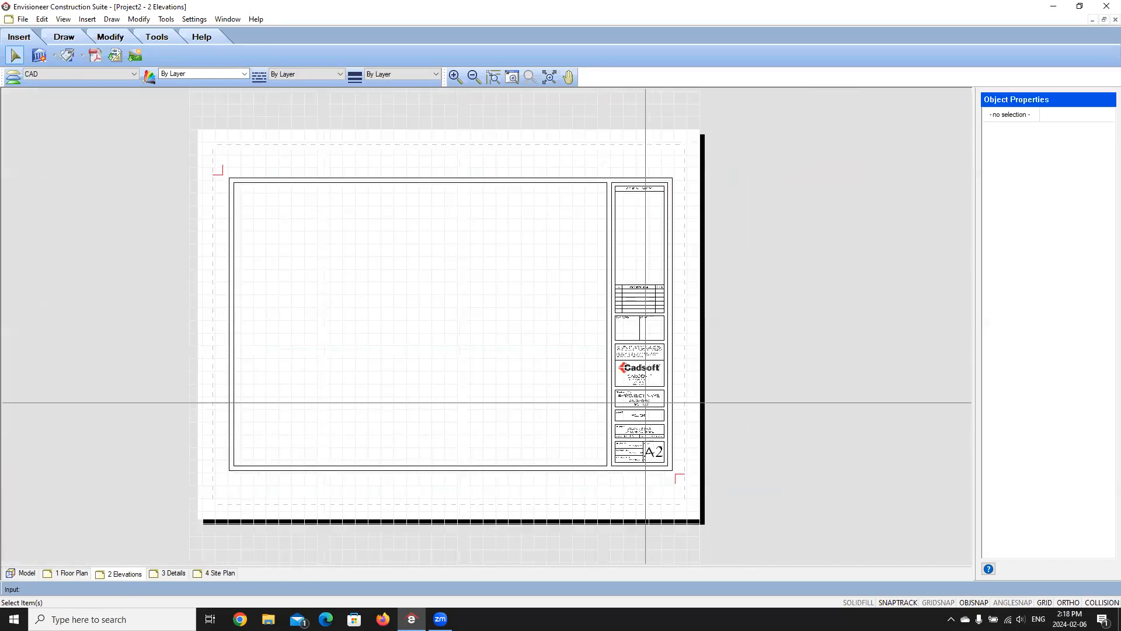
{"action": "left_click", "coordinate": [646, 402]}
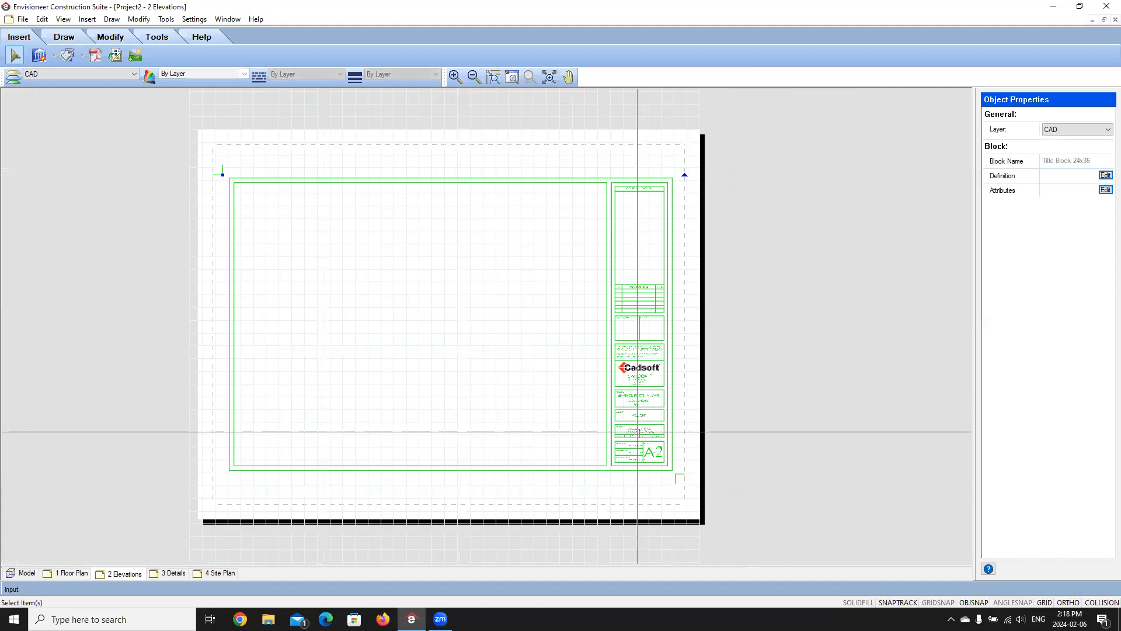
{"action": "scroll", "coordinate": [636, 432], "scroll_direction": "up", "scroll_amount": 5}
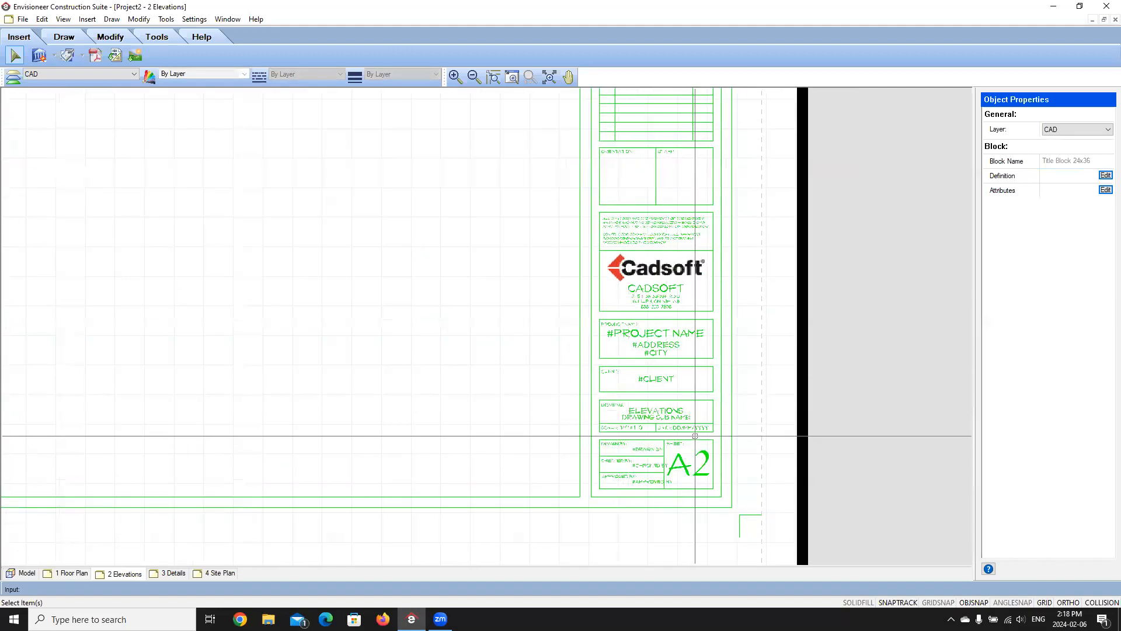
{"action": "scroll", "coordinate": [741, 412], "scroll_direction": "up", "scroll_amount": 1}
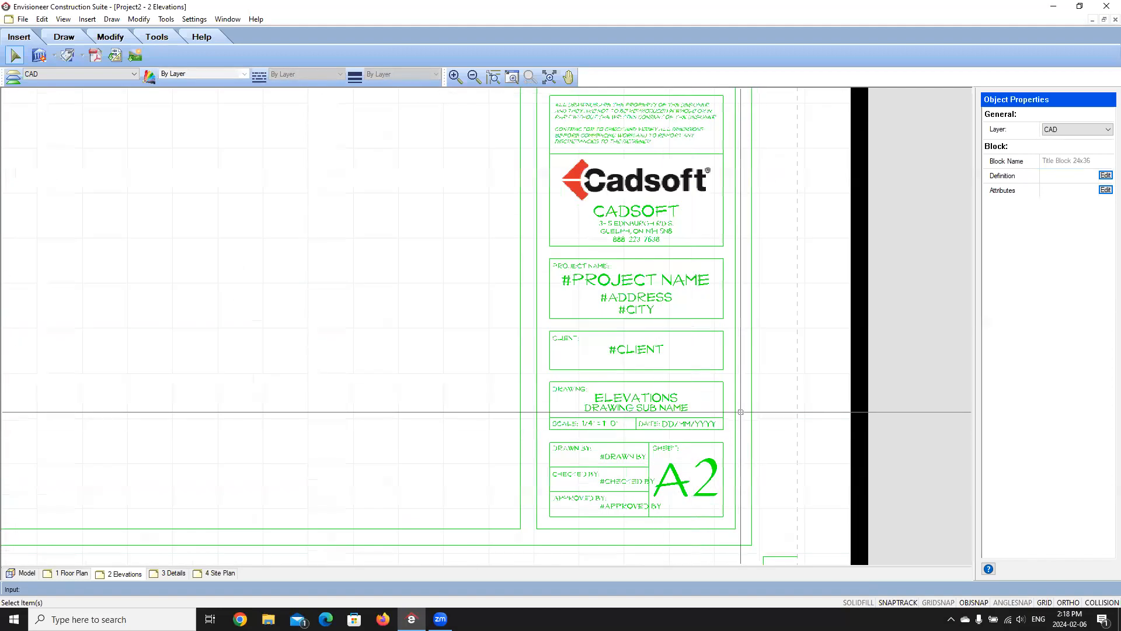
On the 3 Details sheet, open and leave the title block's definition to refresh its DATE attribute
{"action": "left_click", "coordinate": [172, 573]}
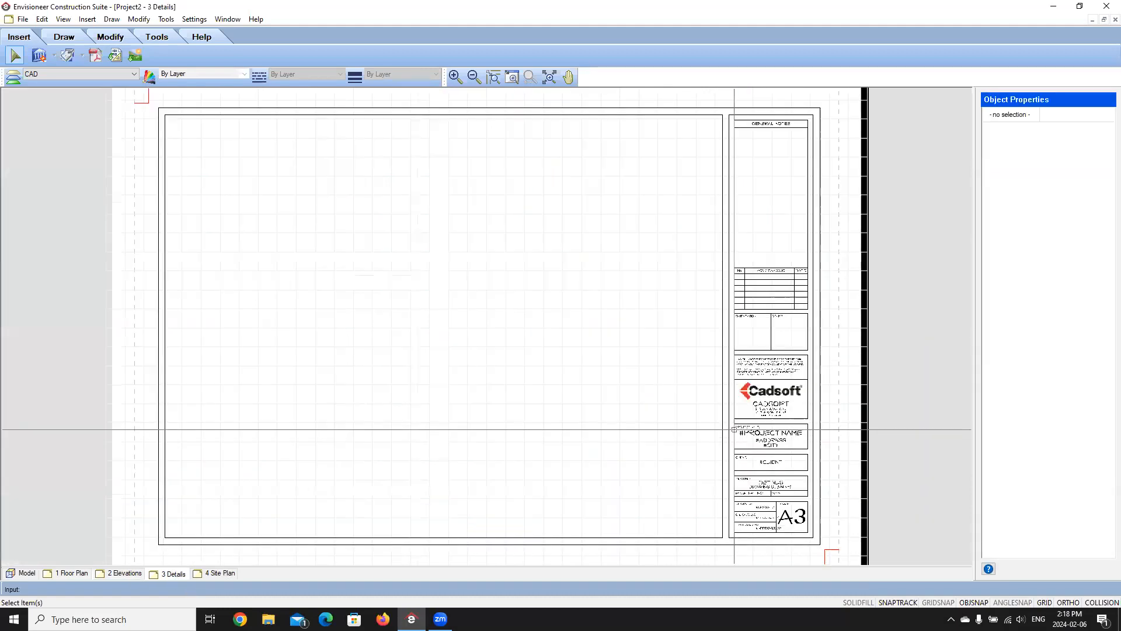
{"action": "scroll", "coordinate": [729, 436], "scroll_direction": "up", "scroll_amount": 4}
{"action": "left_click", "coordinate": [732, 434]}
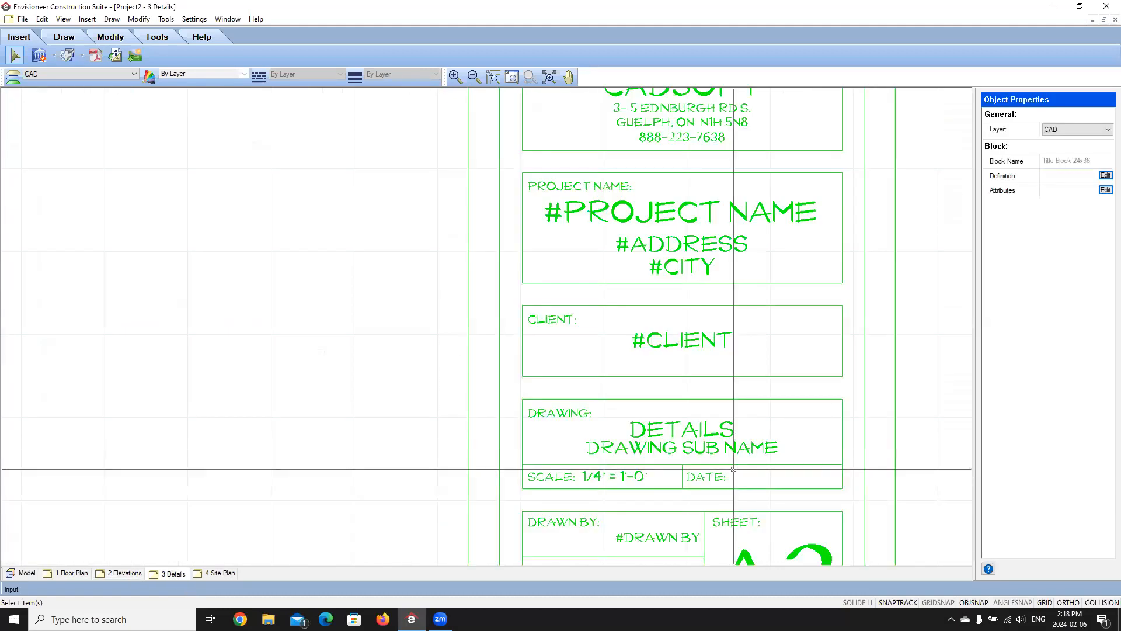
{"action": "left_click", "coordinate": [1105, 175]}
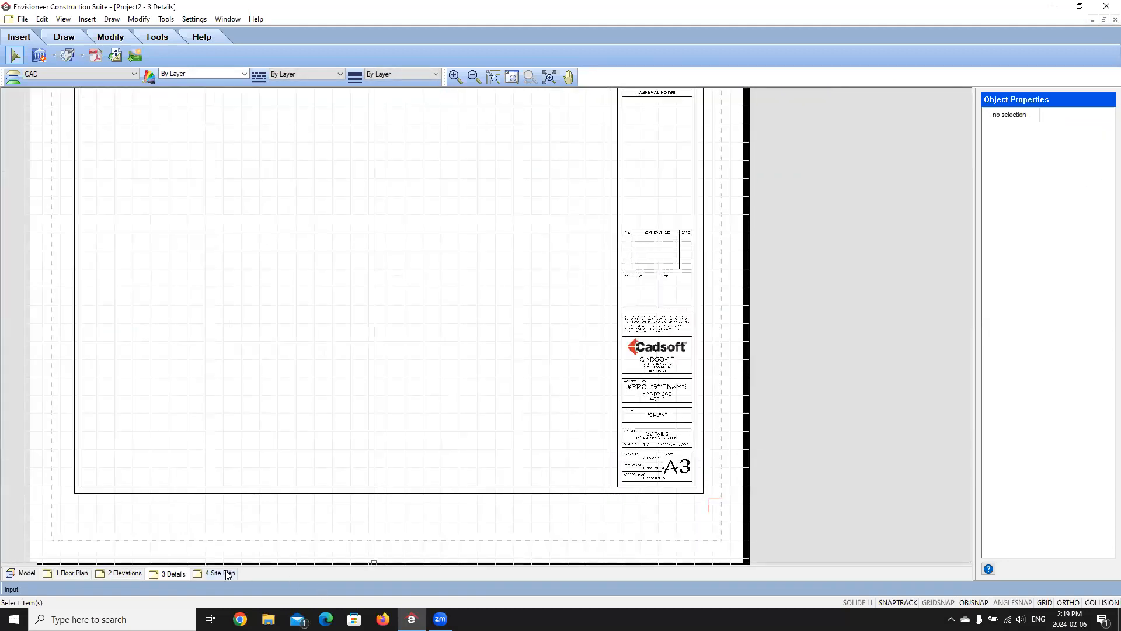
On the 4 Site Plan sheet, open and leave the title block's definition to refresh its DATE attribute
{"action": "left_click", "coordinate": [220, 573]}
{"action": "left_click", "coordinate": [824, 467]}
{"action": "scroll", "coordinate": [811, 478], "scroll_direction": "up", "scroll_amount": 5}
{"action": "scroll", "coordinate": [798, 493], "scroll_direction": "up", "scroll_amount": 1}
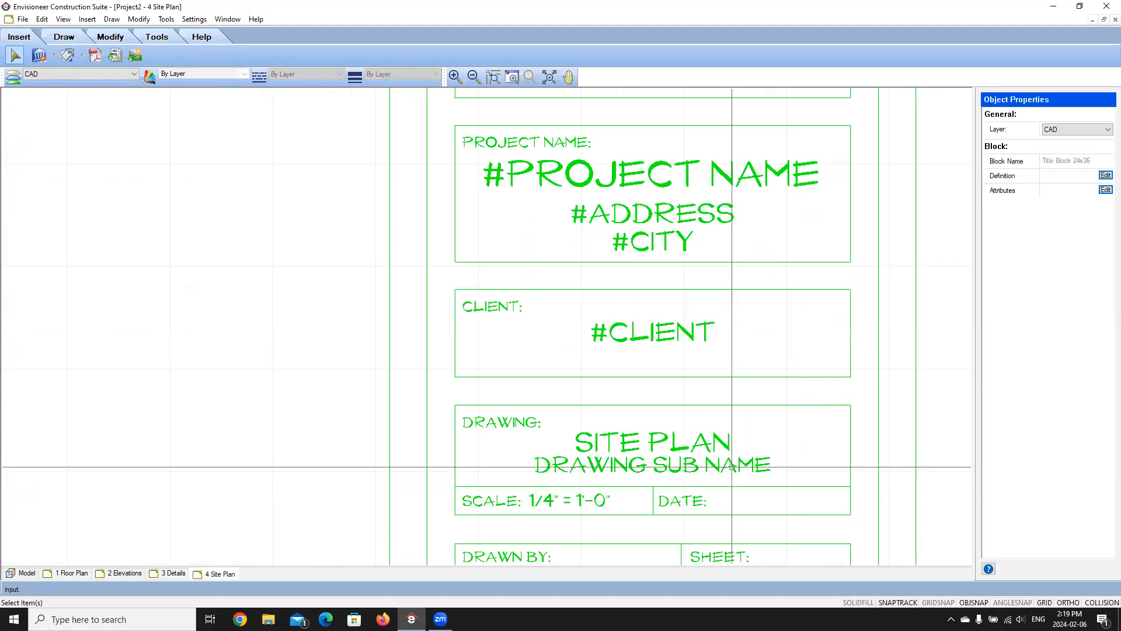
{"action": "left_click", "coordinate": [1105, 176]}
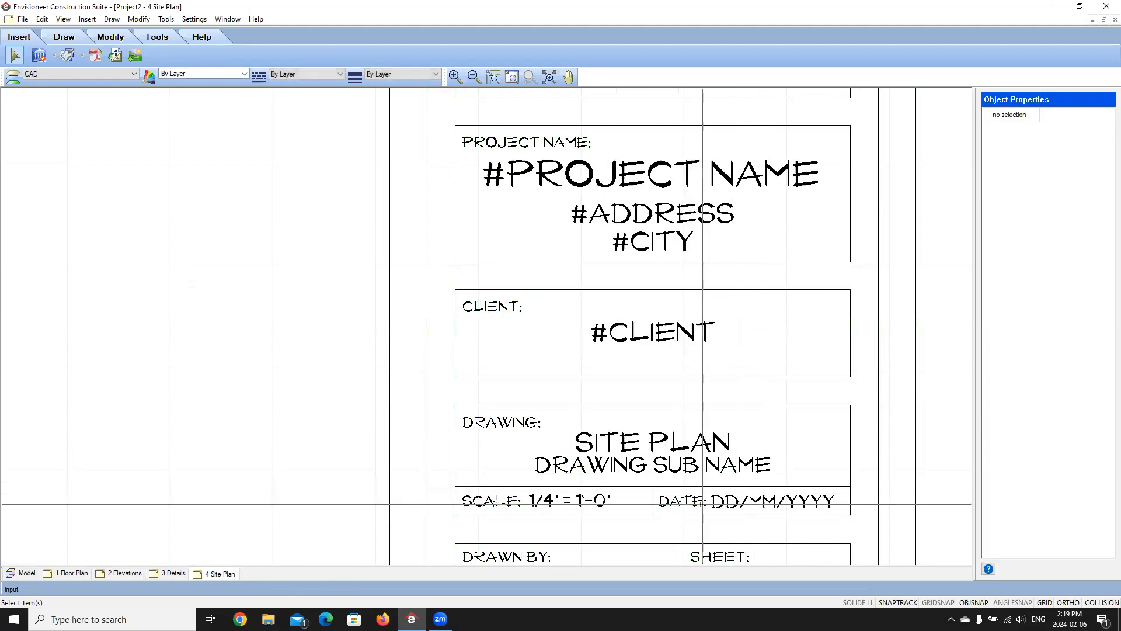
Return to the 1 Floor Plan sheet and open and leave its title block definition to update the DATE attribute's position
{"action": "left_click", "coordinate": [85, 572]}
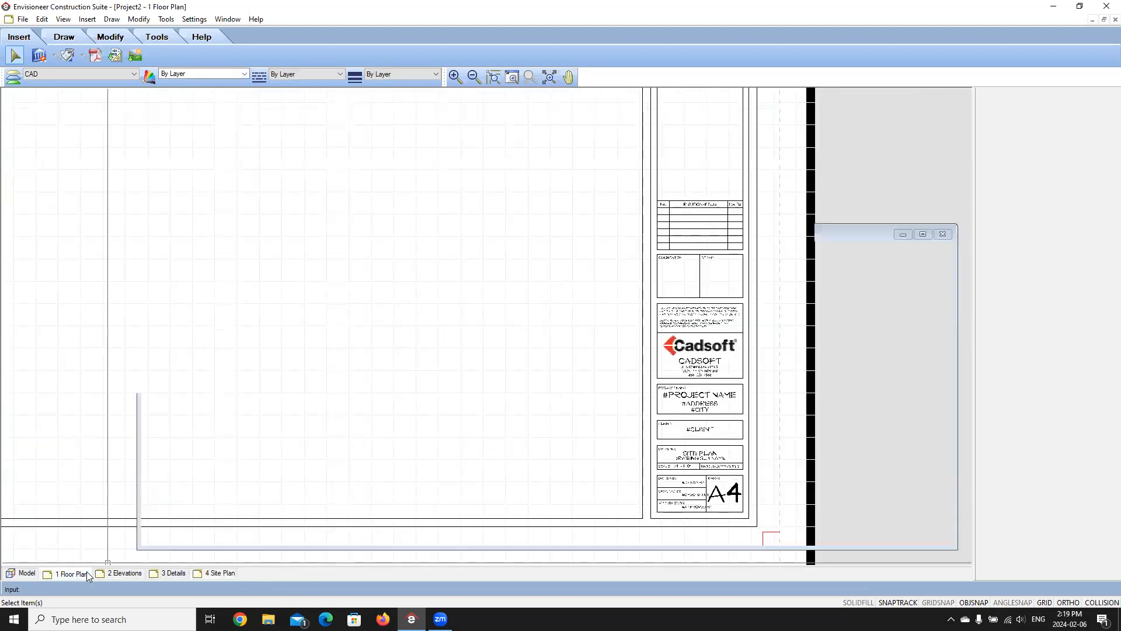
{"action": "scroll", "coordinate": [663, 493], "scroll_direction": "up", "scroll_amount": 3}
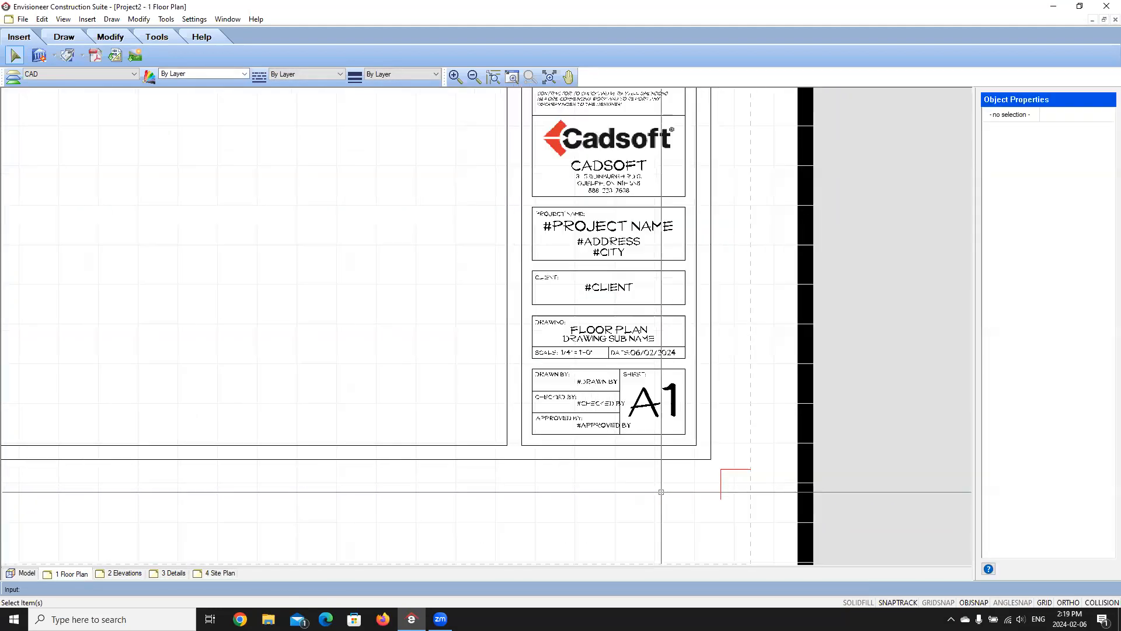
{"action": "left_click", "coordinate": [699, 262]}
{"action": "left_click", "coordinate": [1105, 176]}
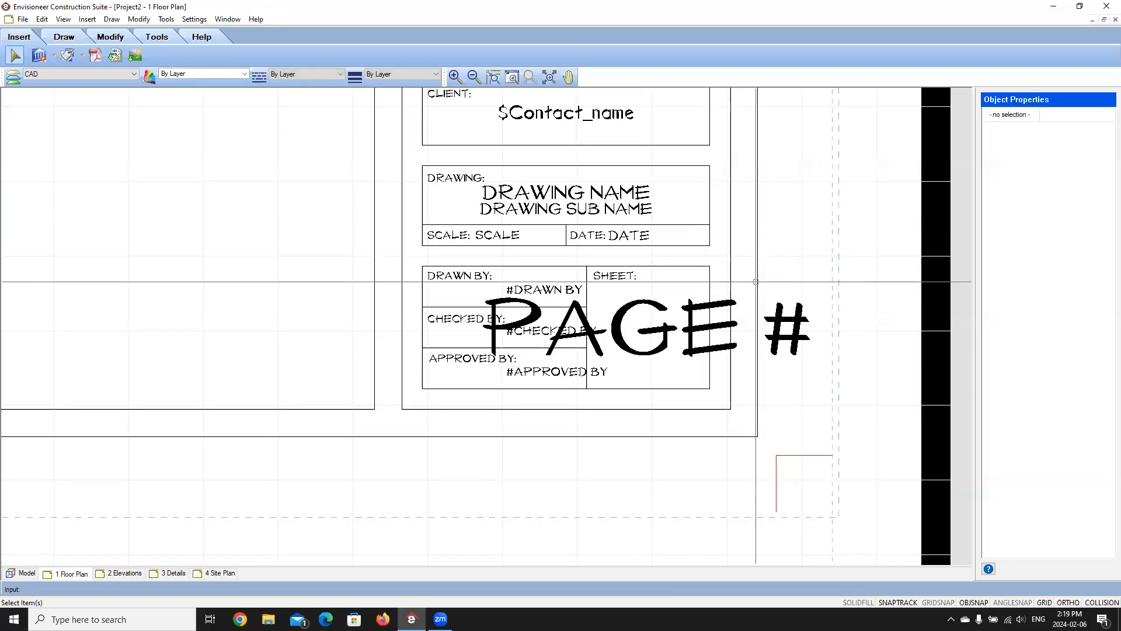
{"action": "scroll", "coordinate": [637, 234], "scroll_direction": "down", "scroll_amount": 5}
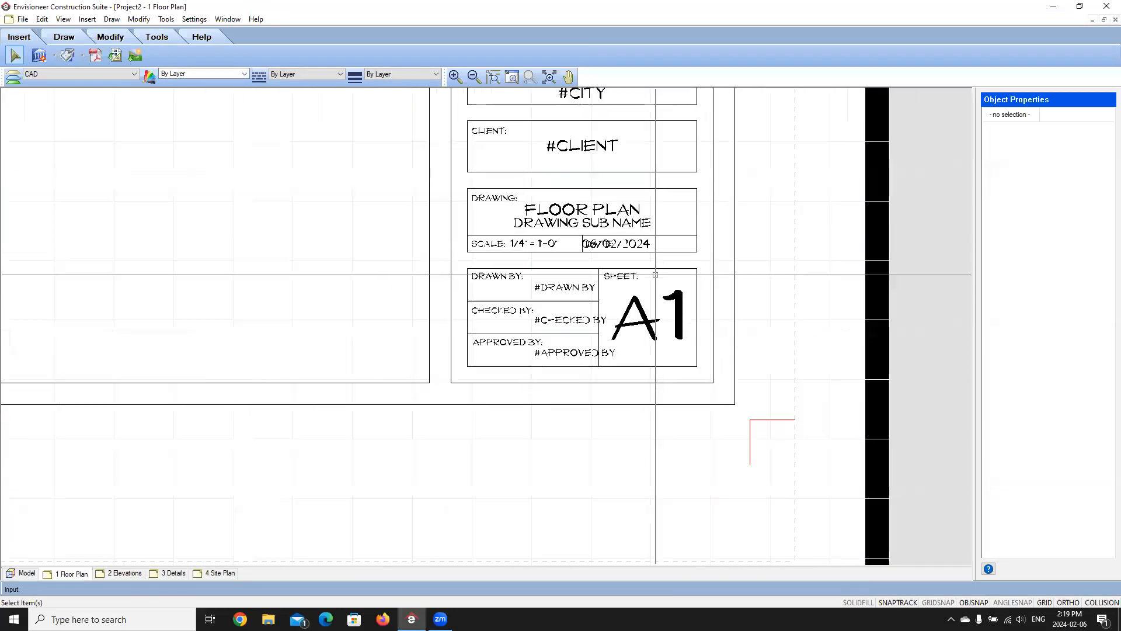
{"action": "scroll", "coordinate": [539, 356], "scroll_direction": "up", "scroll_amount": 4}
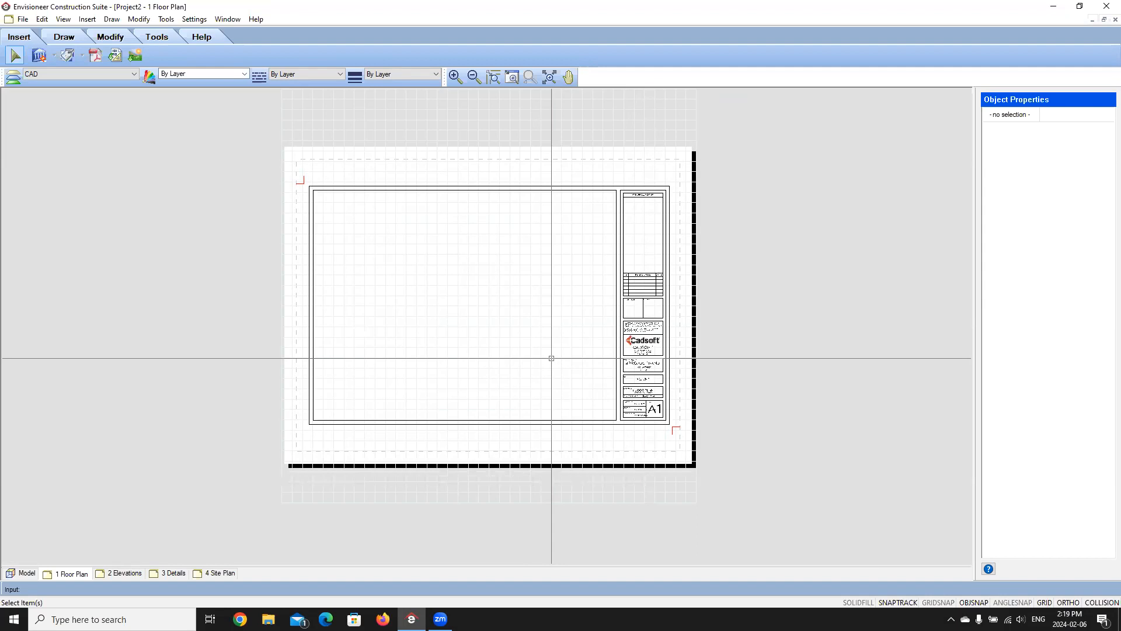
In the Project Manager, set the project name to BOBS HOUSE and fill in the contact name, address and city
{"action": "scroll", "coordinate": [643, 385], "scroll_direction": "up", "scroll_amount": 3}
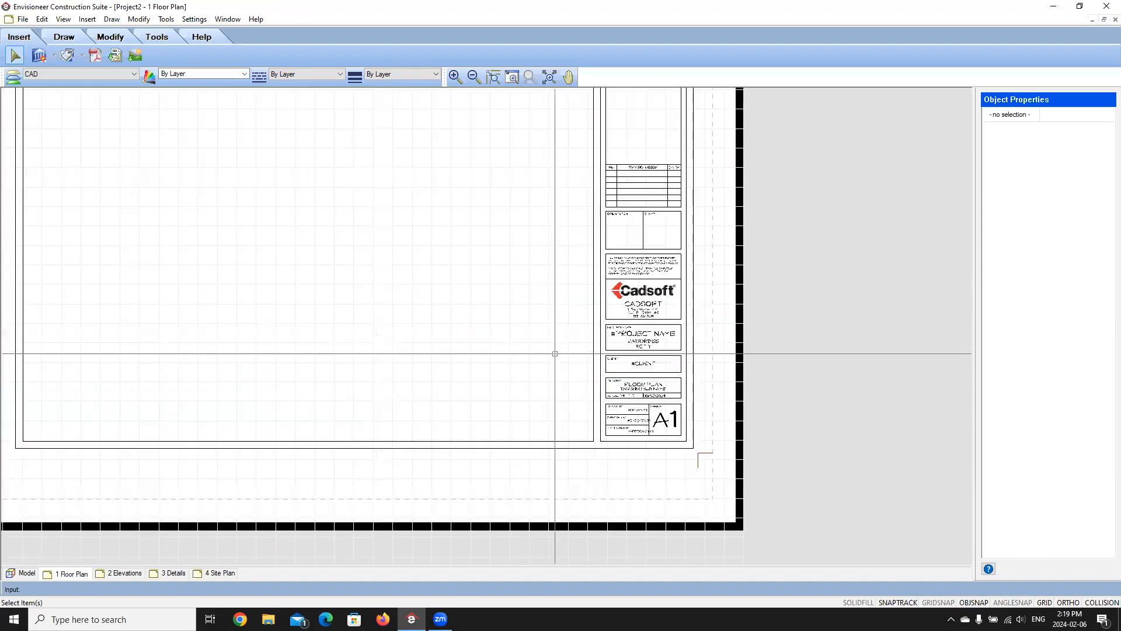
{"action": "left_click", "coordinate": [23, 20]}
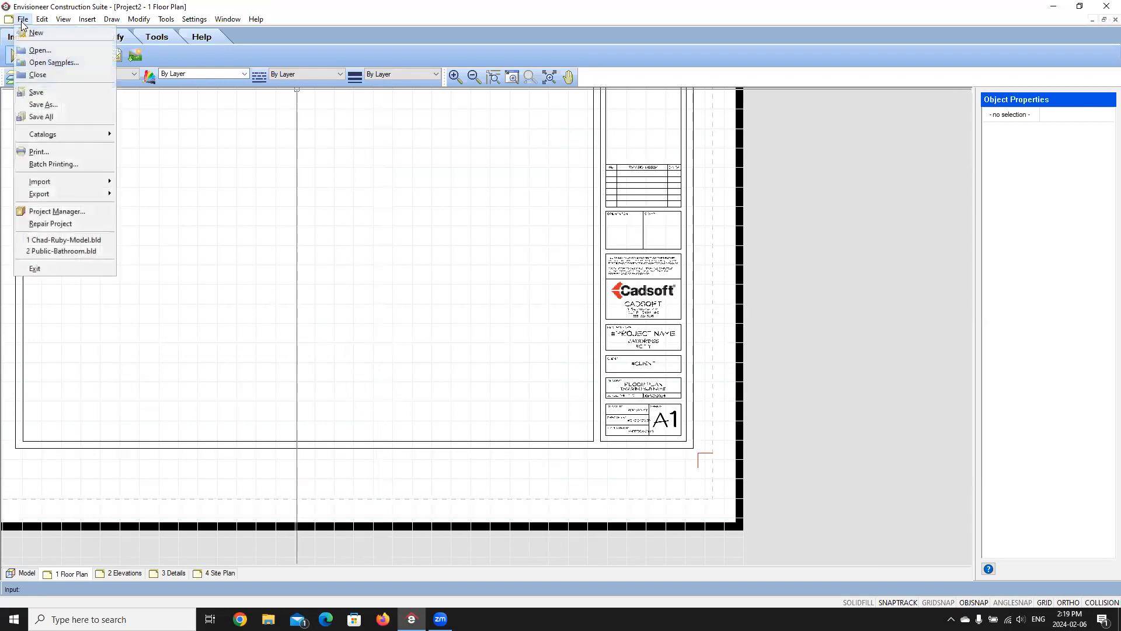
{"action": "left_click", "coordinate": [46, 212]}
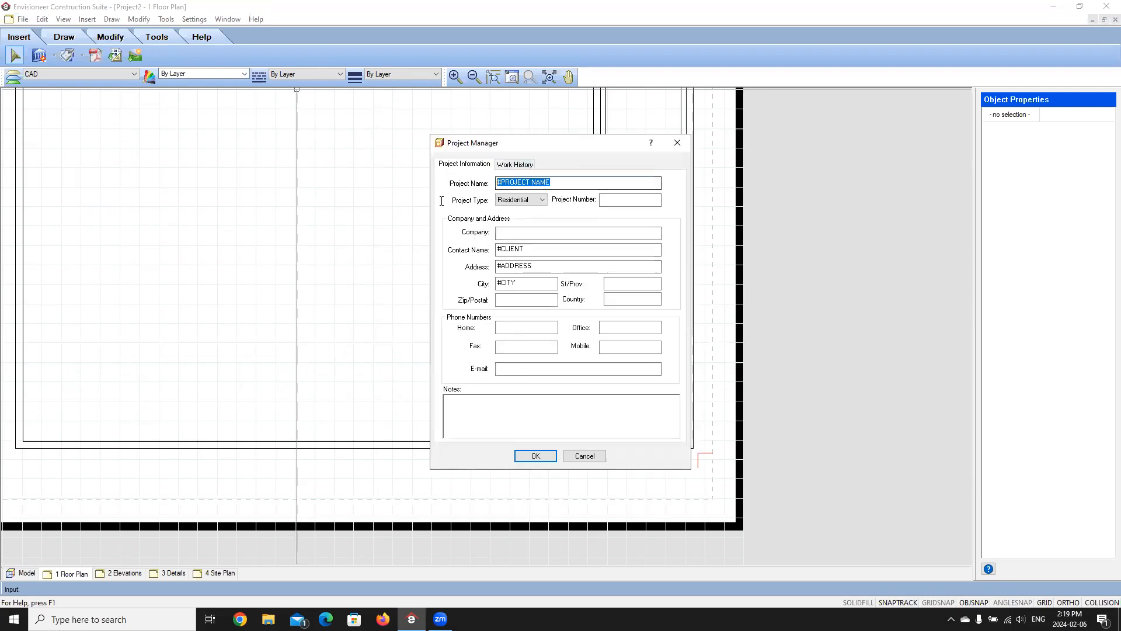
{"action": "type", "text": "BOBS HOUSE"}
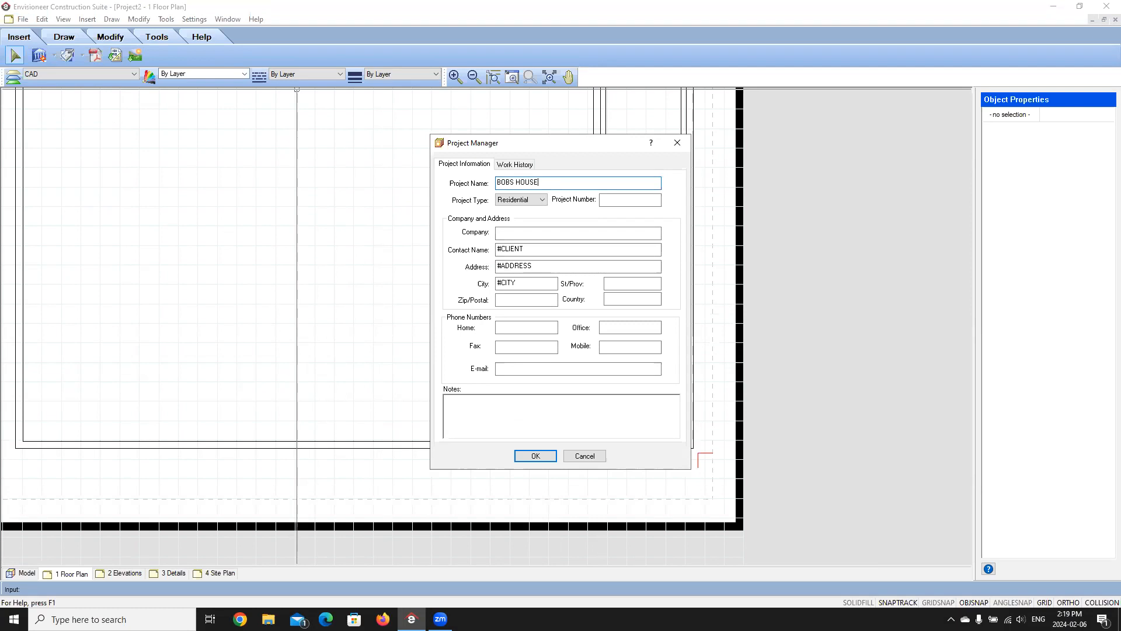
{"action": "left_click_drag", "start_coordinate": [532, 246], "coordinate": [450, 265]}
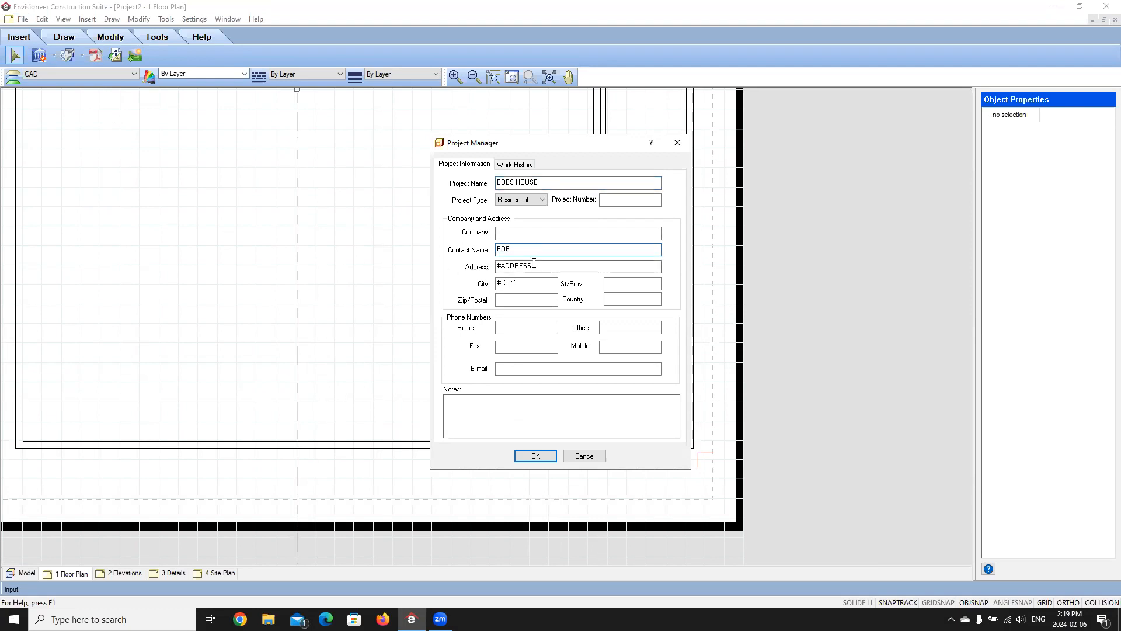
{"action": "left_click_drag", "start_coordinate": [530, 264], "coordinate": [440, 281]}
{"action": "type", "text": "123 FAKE ST"}
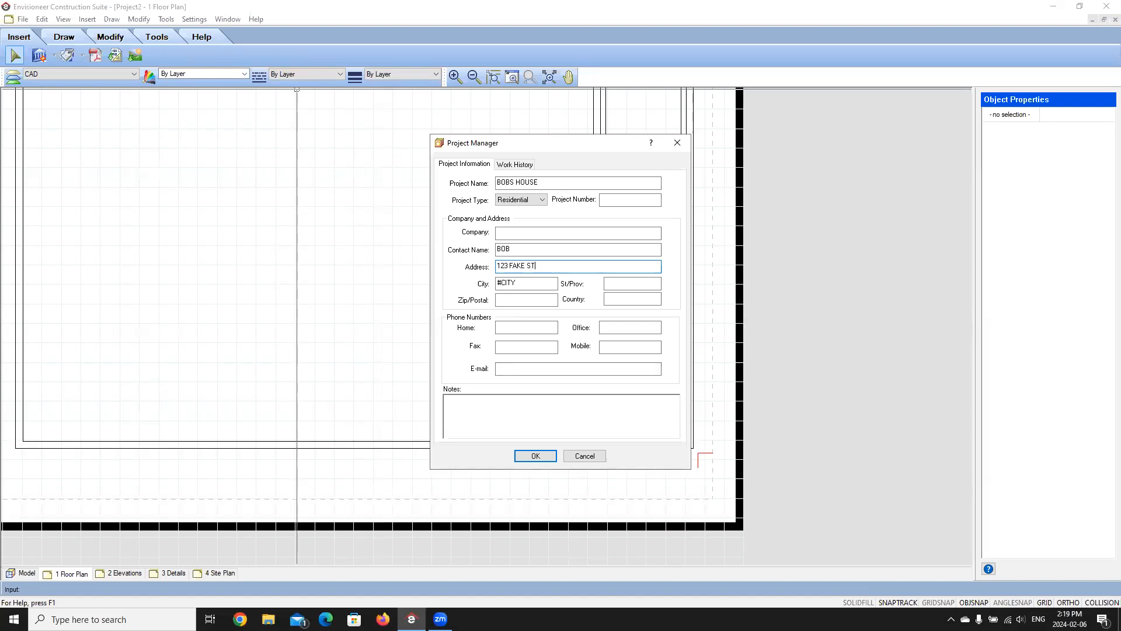
{"action": "left_click_drag", "start_coordinate": [514, 281], "coordinate": [433, 300]}
{"action": "type", "text": "GUELPH"}
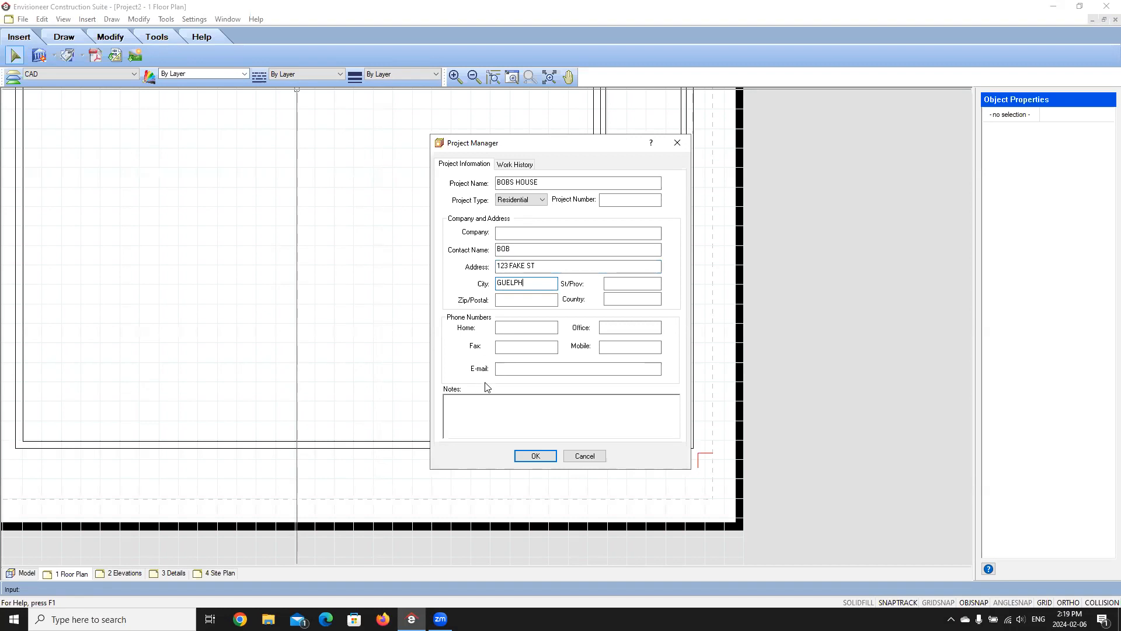
{"action": "left_click", "coordinate": [535, 455]}
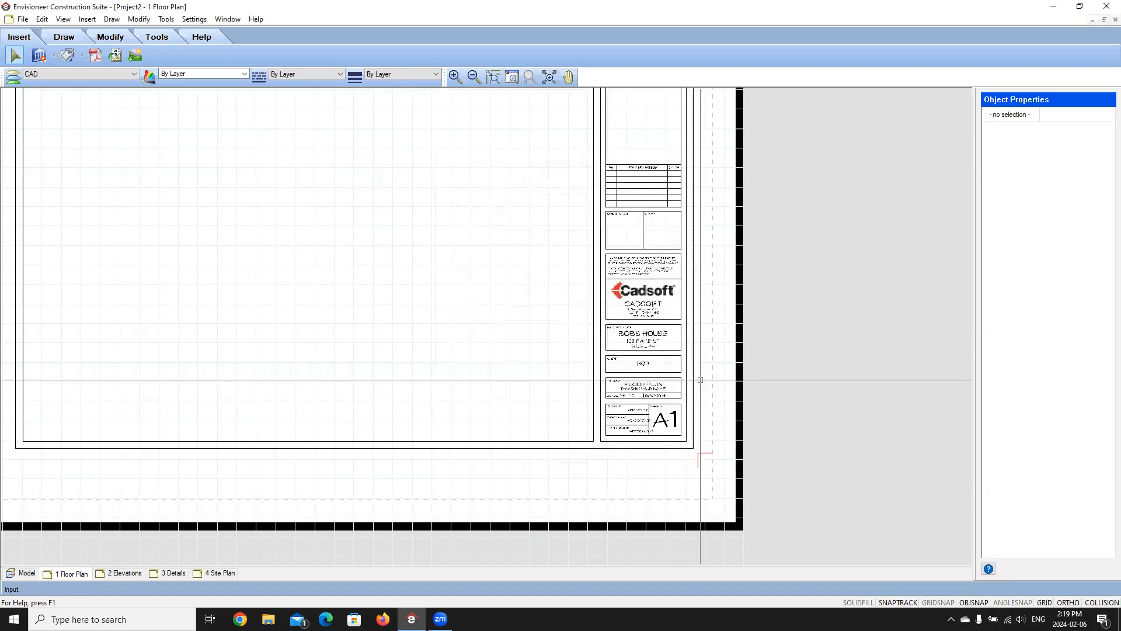
Check the project name, address and client fields in the title blocks on the Floor Plan, Elevations and Details sheets
{"action": "scroll", "coordinate": [702, 375], "scroll_direction": "up", "scroll_amount": 2}
{"action": "scroll", "coordinate": [604, 266], "scroll_direction": "up", "scroll_amount": 1}
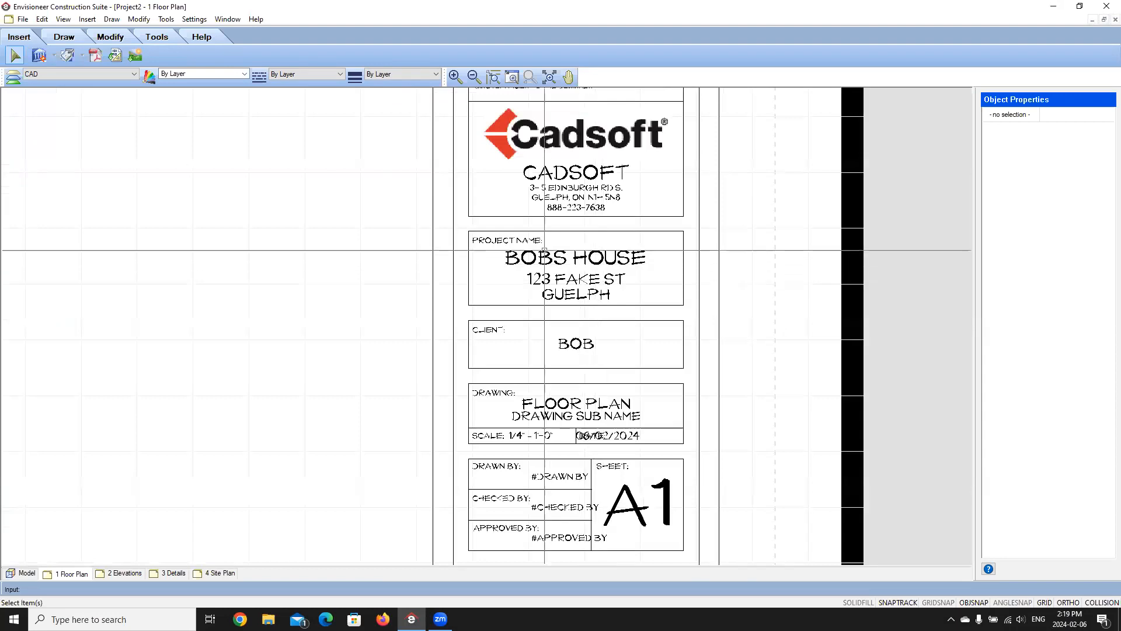
{"action": "scroll", "coordinate": [567, 274], "scroll_direction": "up", "scroll_amount": 1}
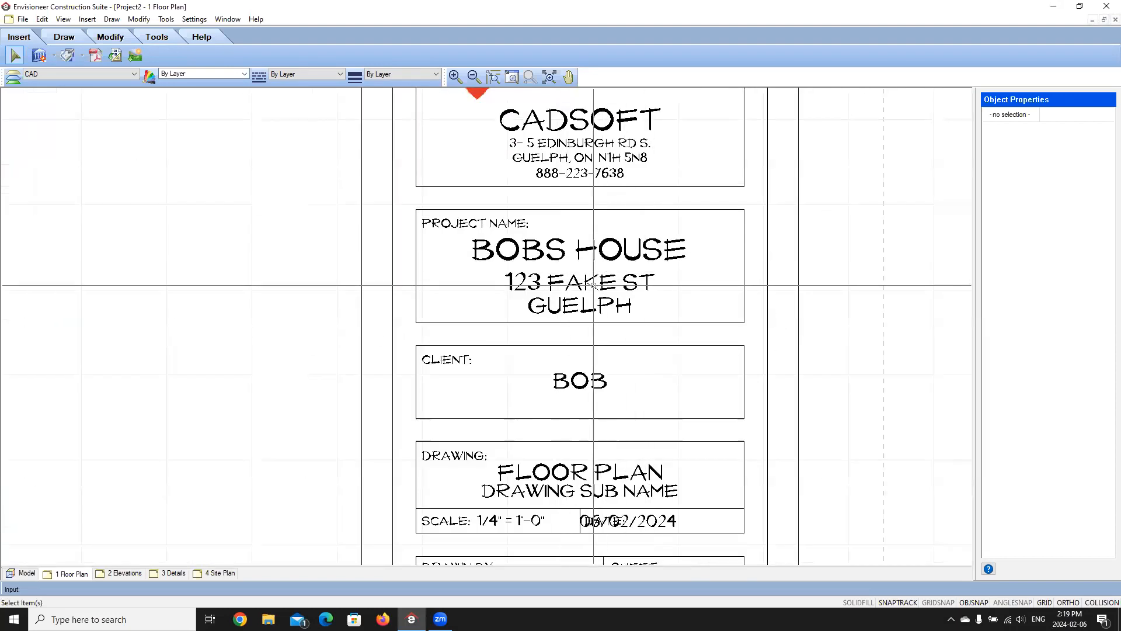
{"action": "left_click", "coordinate": [103, 574]}
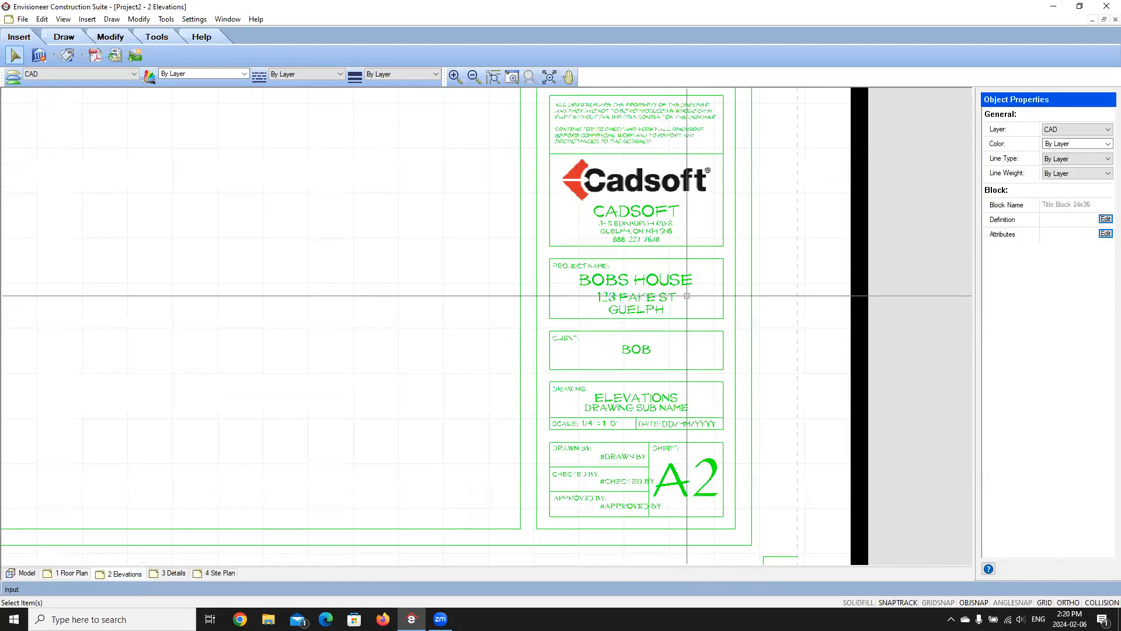
{"action": "left_click", "coordinate": [485, 356]}
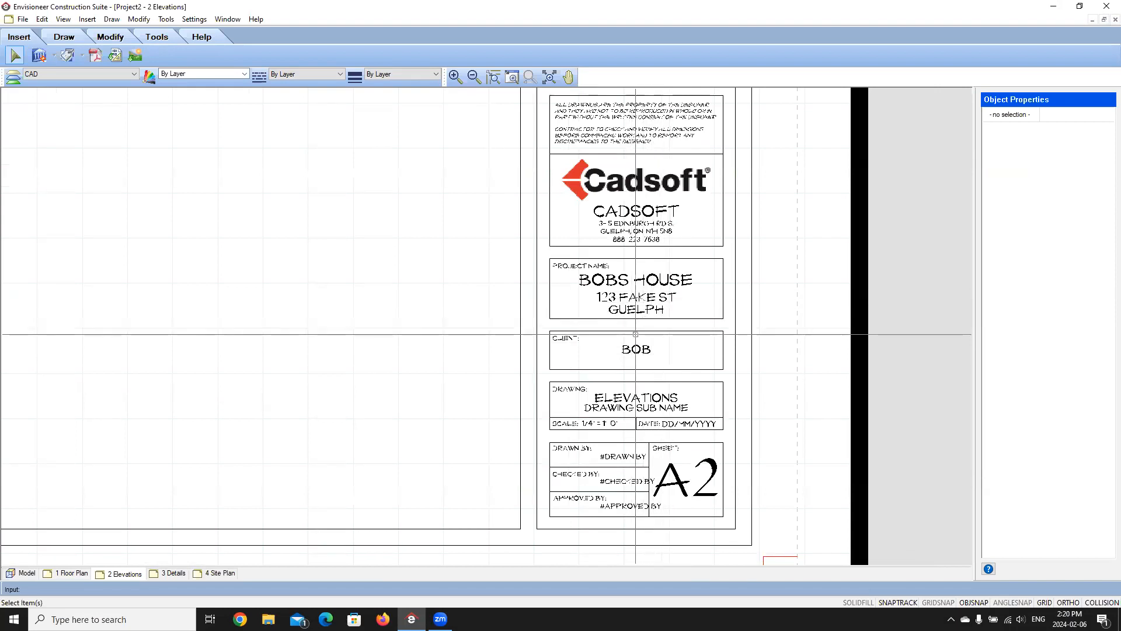
{"action": "left_click", "coordinate": [166, 574]}
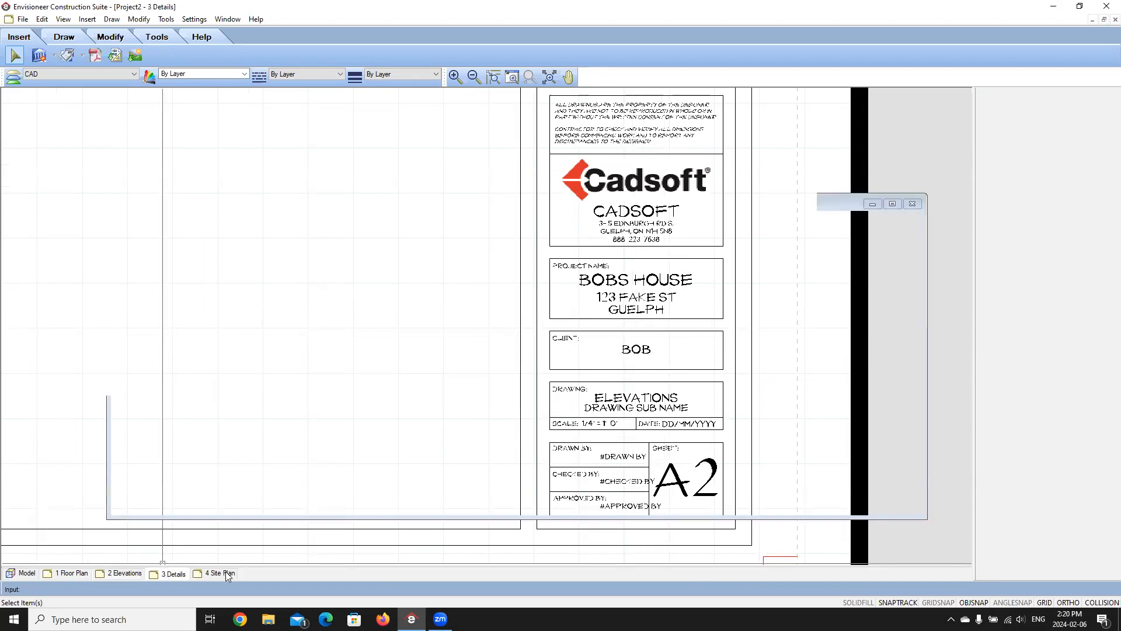
{"action": "scroll", "coordinate": [601, 399], "scroll_direction": "up", "scroll_amount": 3}
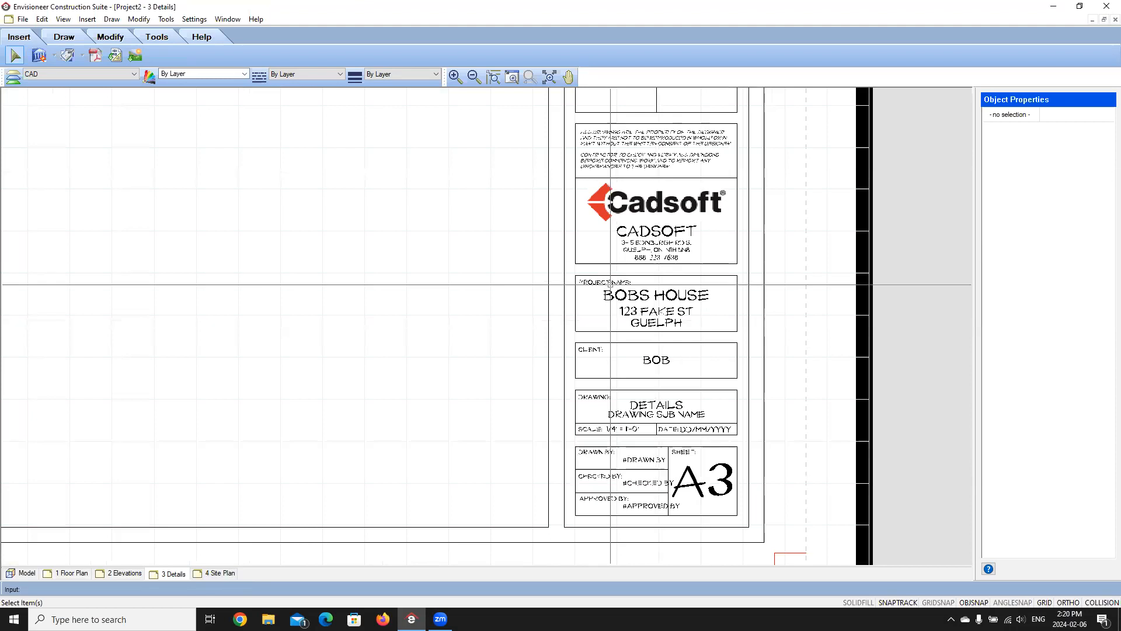
Check the project fields on the 4 Site Plan sheet and open the title block's definition on the 1 Floor Plan sheet
{"action": "left_click", "coordinate": [214, 573]}
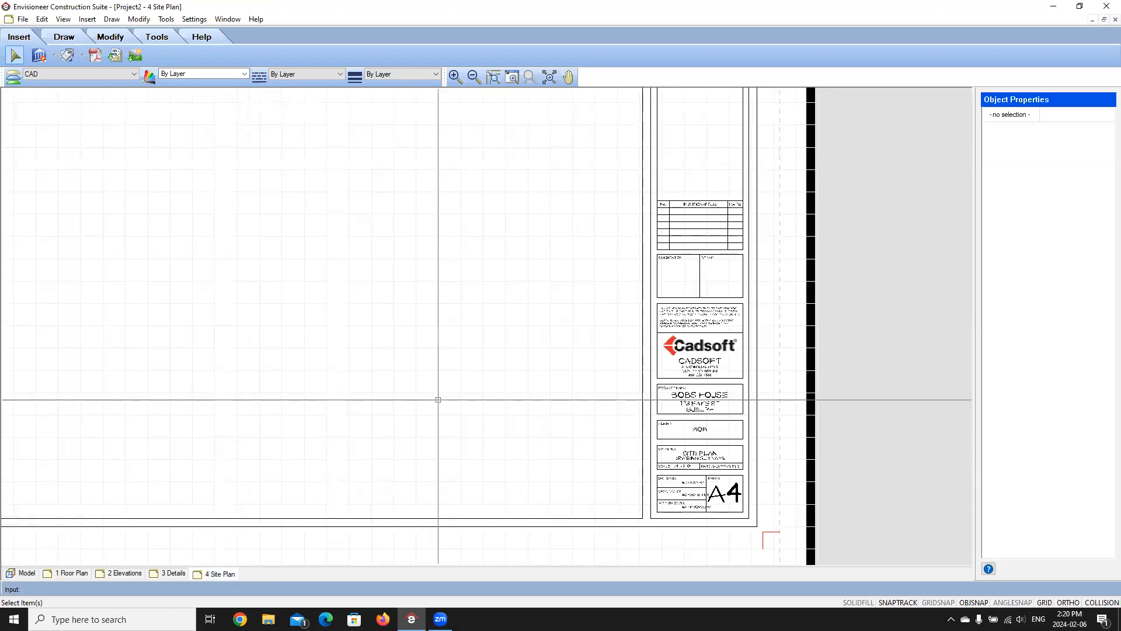
{"action": "left_click", "coordinate": [68, 573]}
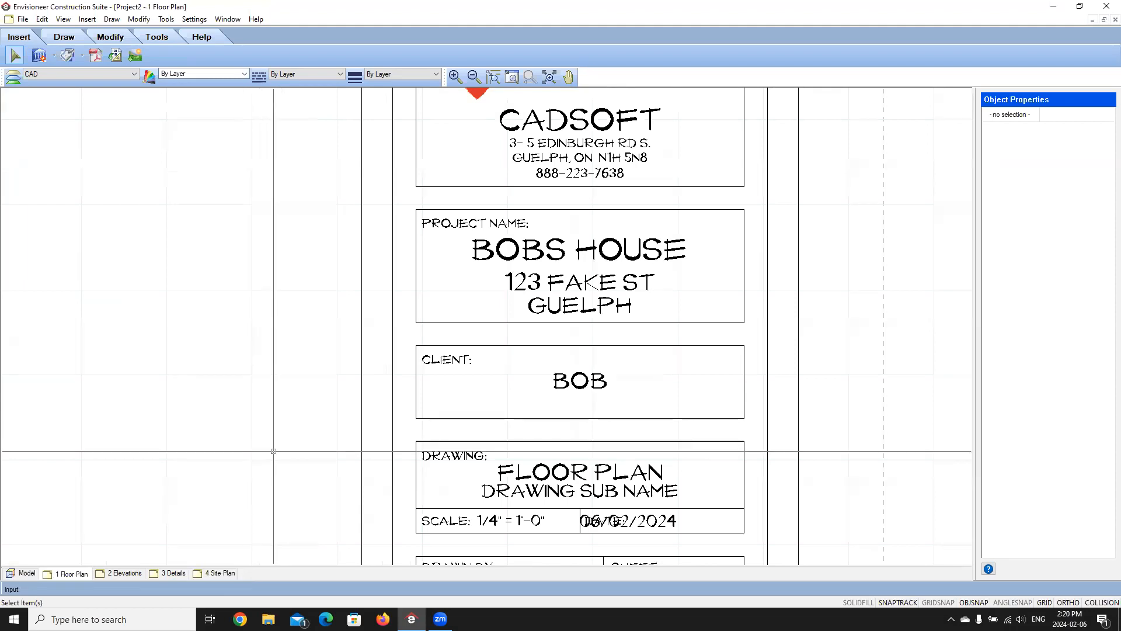
{"action": "scroll", "coordinate": [328, 442], "scroll_direction": "down", "scroll_amount": 3}
{"action": "scroll", "coordinate": [445, 462], "scroll_direction": "up", "scroll_amount": 3}
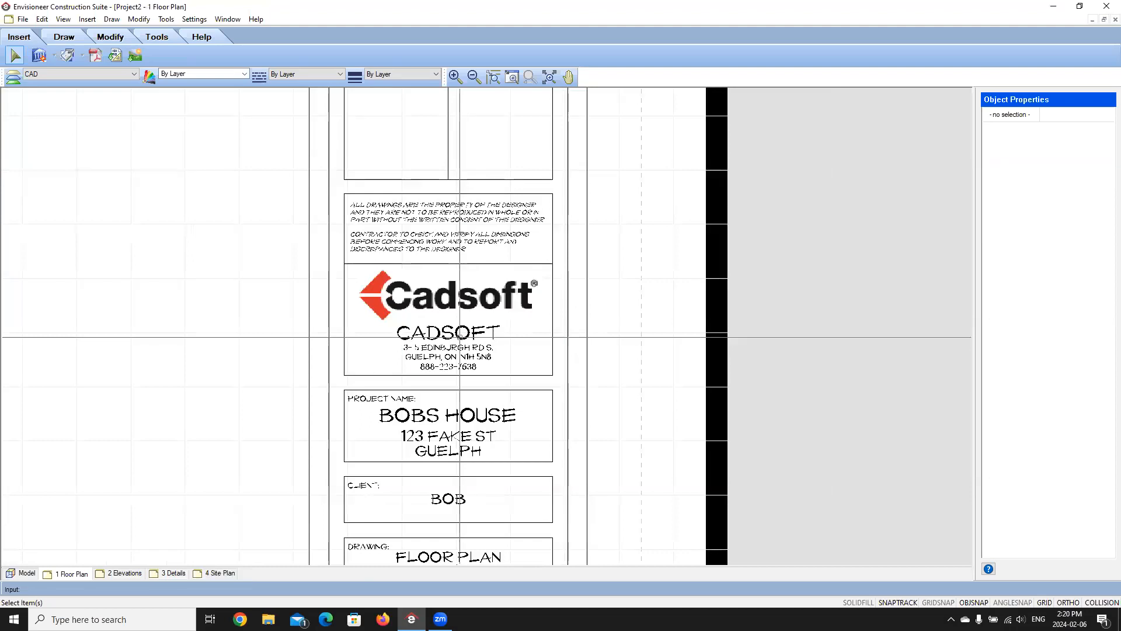
{"action": "left_click", "coordinate": [465, 310]}
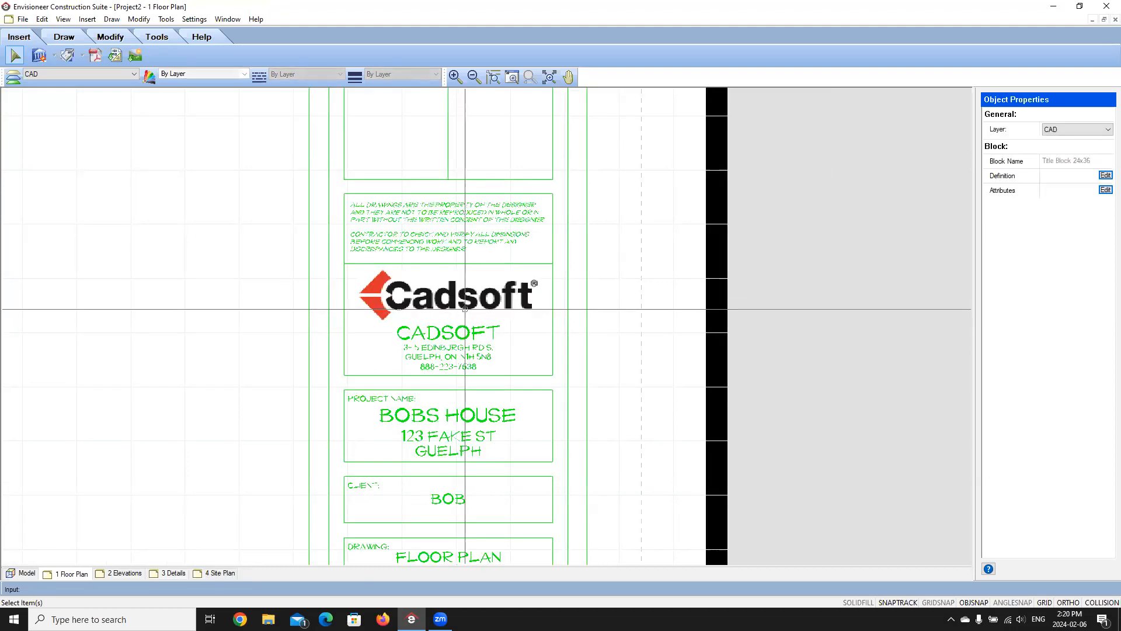
{"action": "left_click", "coordinate": [1105, 176]}
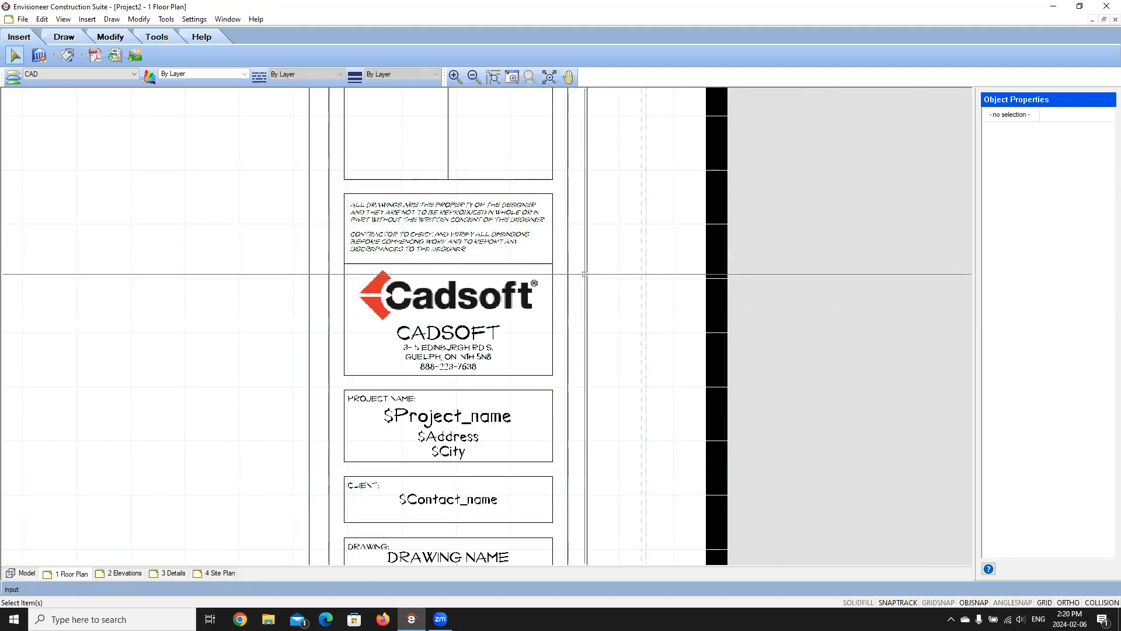
Delete the Cadsoft logo, the company name and the company contact text from the title block definition
{"action": "scroll", "coordinate": [442, 290], "scroll_direction": "up", "scroll_amount": 1}
{"action": "left_click", "coordinate": [441, 291]}
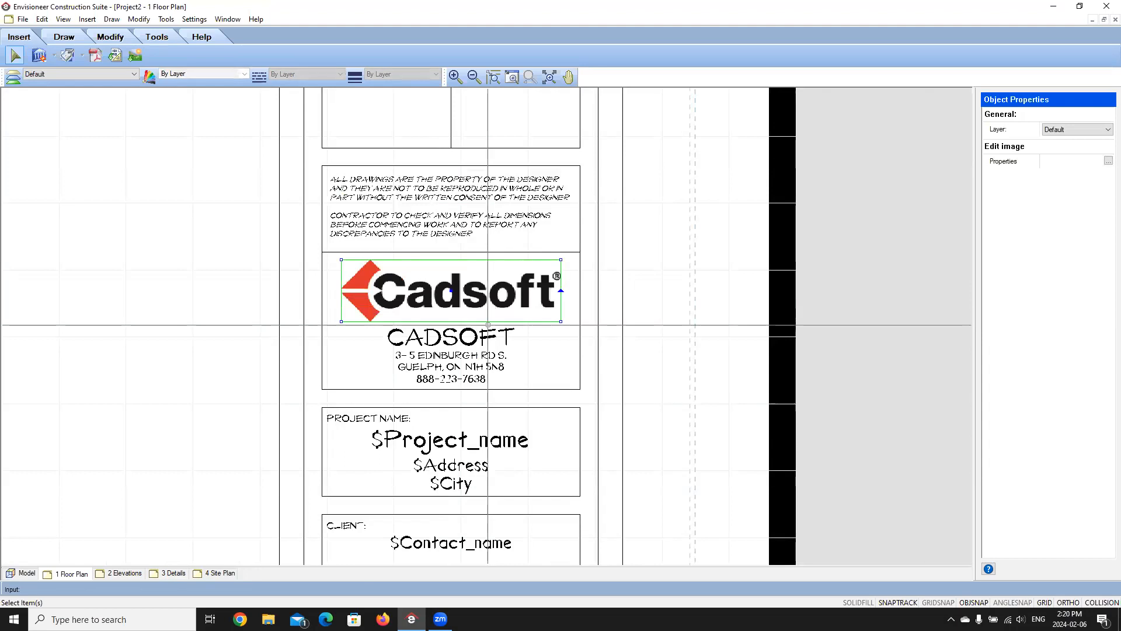
{"action": "key", "text": "Delete"}
{"action": "left_click", "coordinate": [450, 339]}
{"action": "key", "text": "Delete"}
{"action": "left_click", "coordinate": [461, 359]}
{"action": "key", "text": "Delete"}
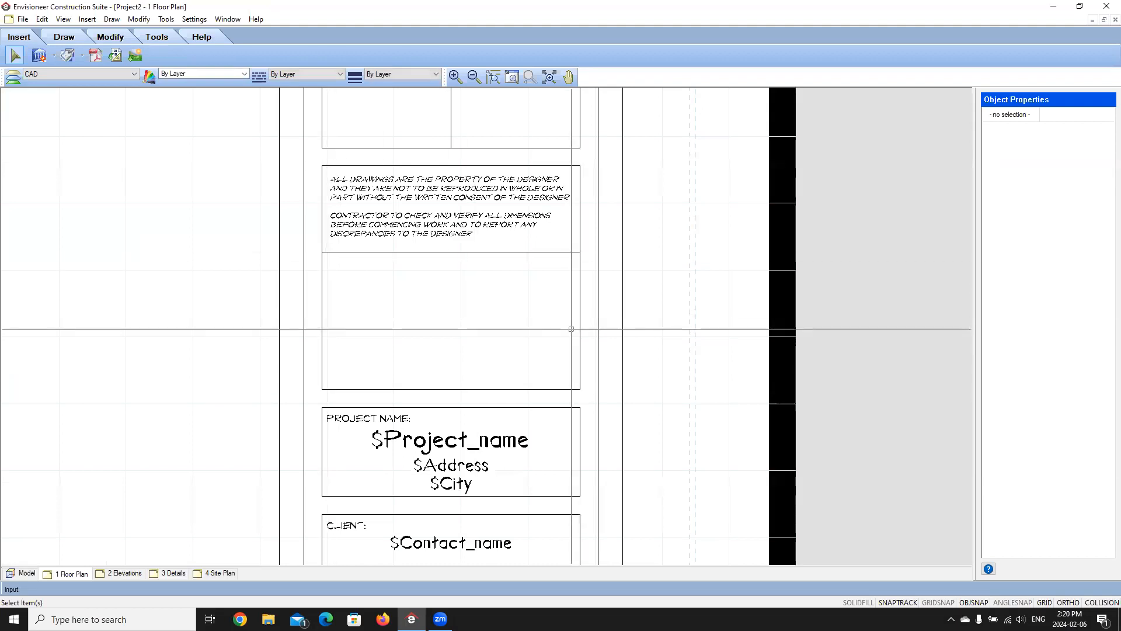
Measure the height of the emptied logo box above the PROJECT NAME box
{"action": "key", "text": "l"}
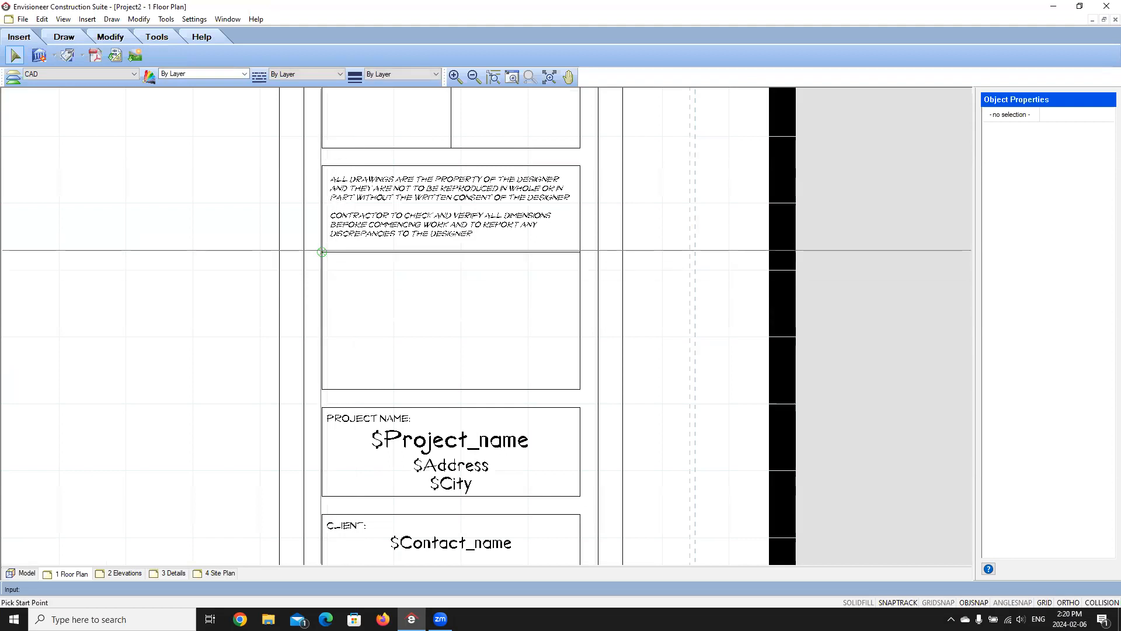
{"action": "left_click", "coordinate": [322, 252]}
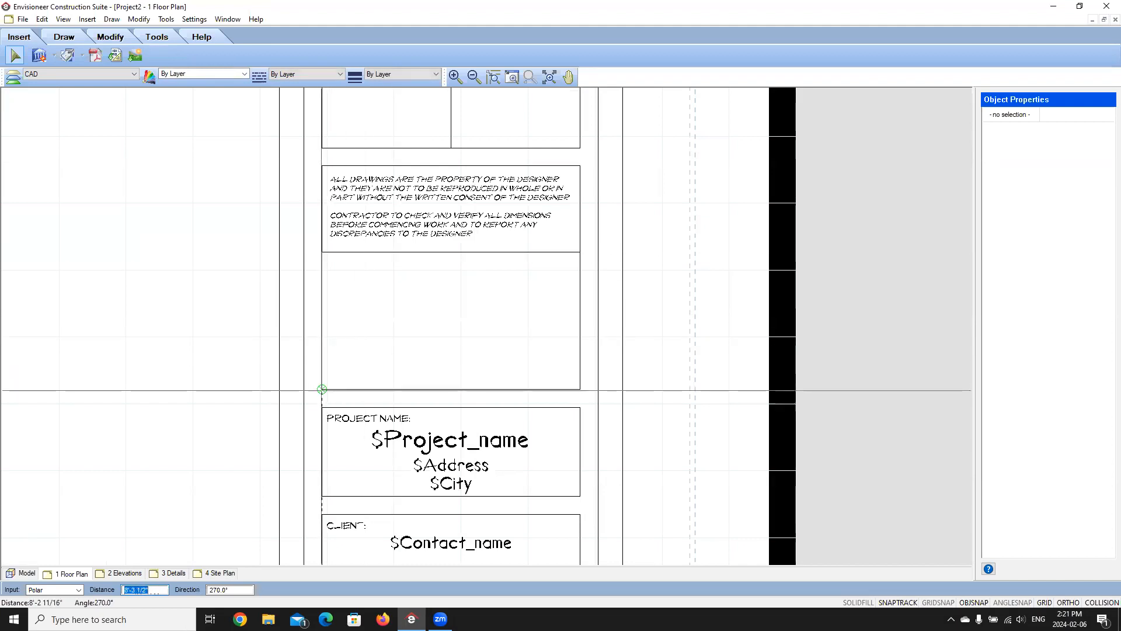
{"action": "key", "text": "Escape"}
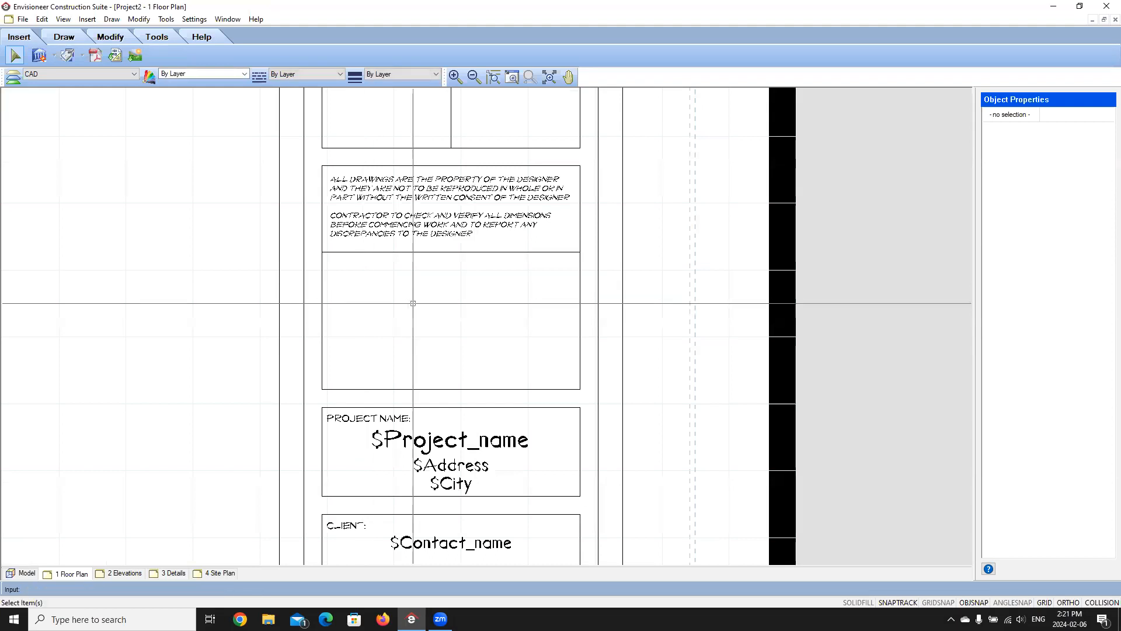
Import the image Example-Logo.jpg from the Desktop
{"action": "left_click", "coordinate": [134, 56]}
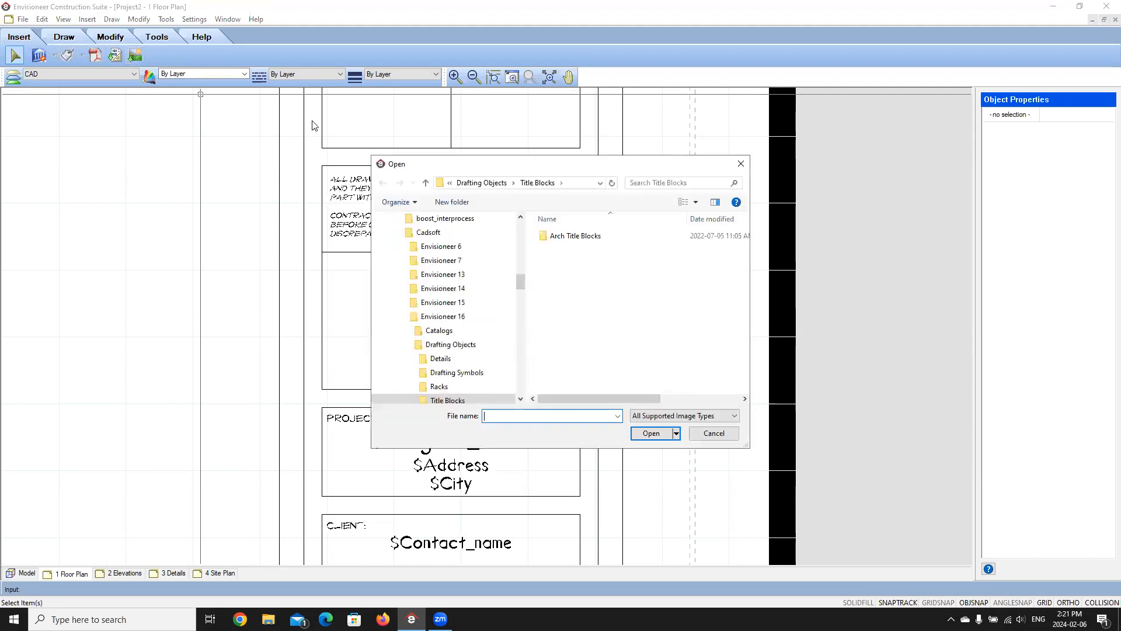
{"action": "left_click_drag", "start_coordinate": [519, 283], "coordinate": [537, 227]}
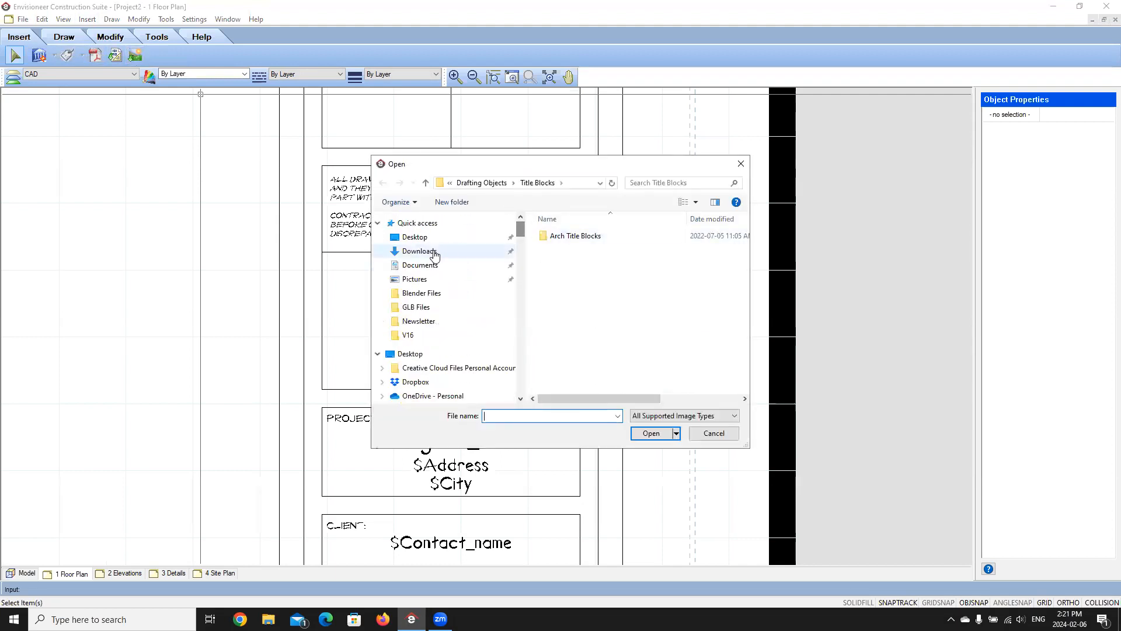
{"action": "left_click", "coordinate": [420, 237]}
{"action": "left_click", "coordinate": [578, 297]}
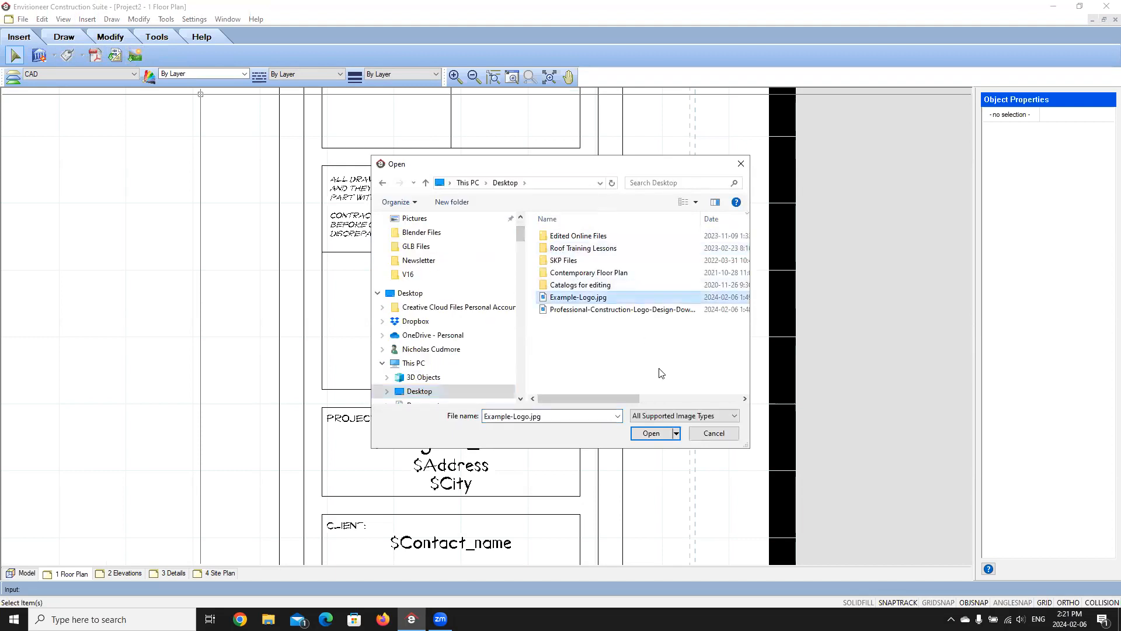
{"action": "left_click", "coordinate": [651, 433]}
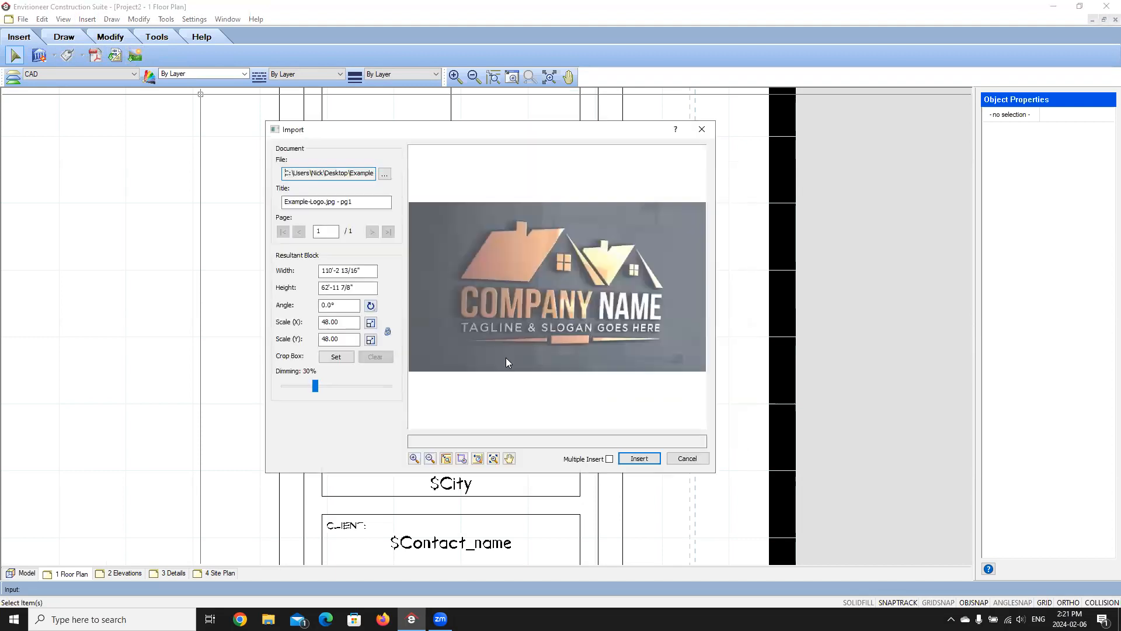
Set the logo's dimming to 0% and height to 8'-0", place it centred in the empty logo box, and leave the definition
{"action": "left_click_drag", "start_coordinate": [315, 386], "coordinate": [264, 397]}
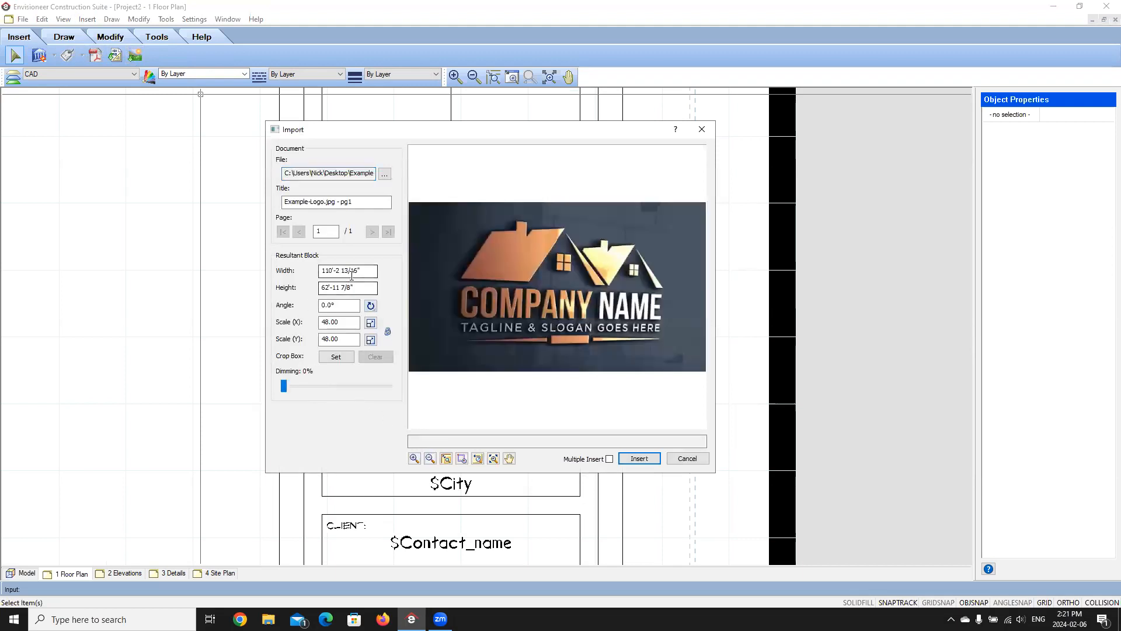
{"action": "left_click_drag", "start_coordinate": [357, 287], "coordinate": [248, 315]}
{"action": "type", "text": "8"}
{"action": "left_click", "coordinate": [374, 270]}
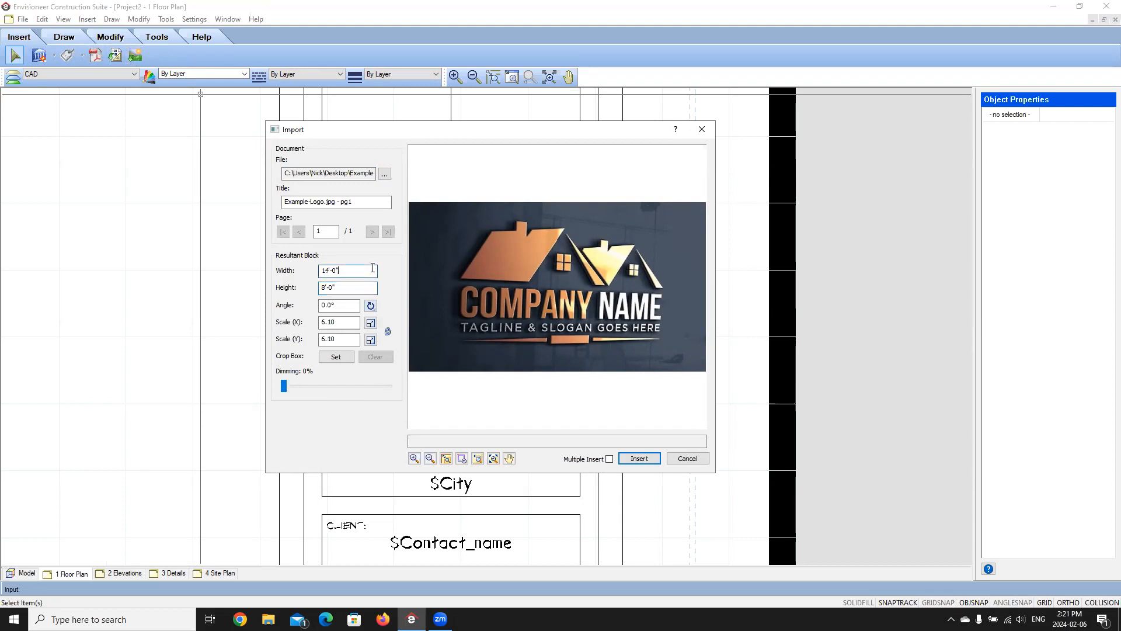
{"action": "left_click", "coordinate": [639, 458]}
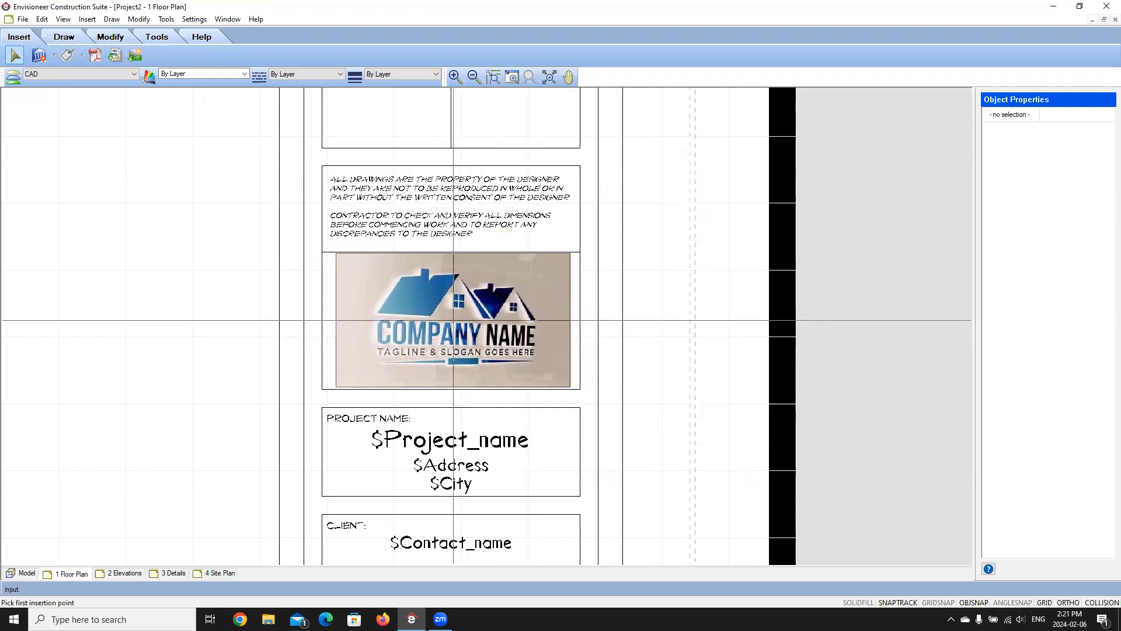
{"action": "left_click", "coordinate": [452, 320]}
{"action": "scroll", "coordinate": [486, 355], "scroll_direction": "down", "scroll_amount": 2}
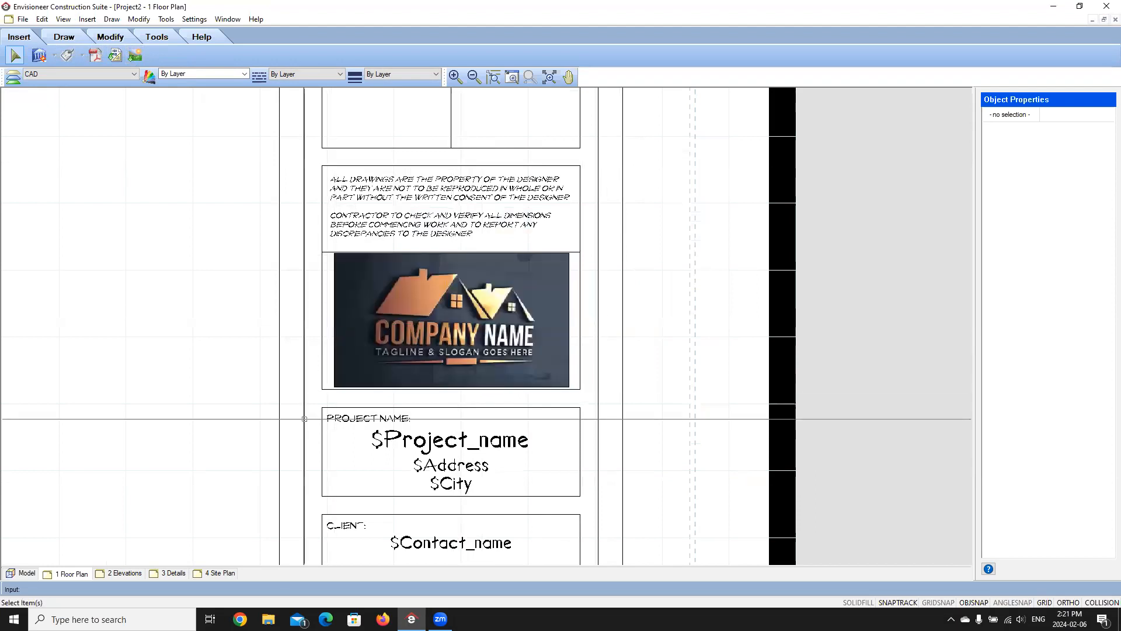
{"action": "scroll", "coordinate": [495, 355], "scroll_direction": "down", "scroll_amount": 3}
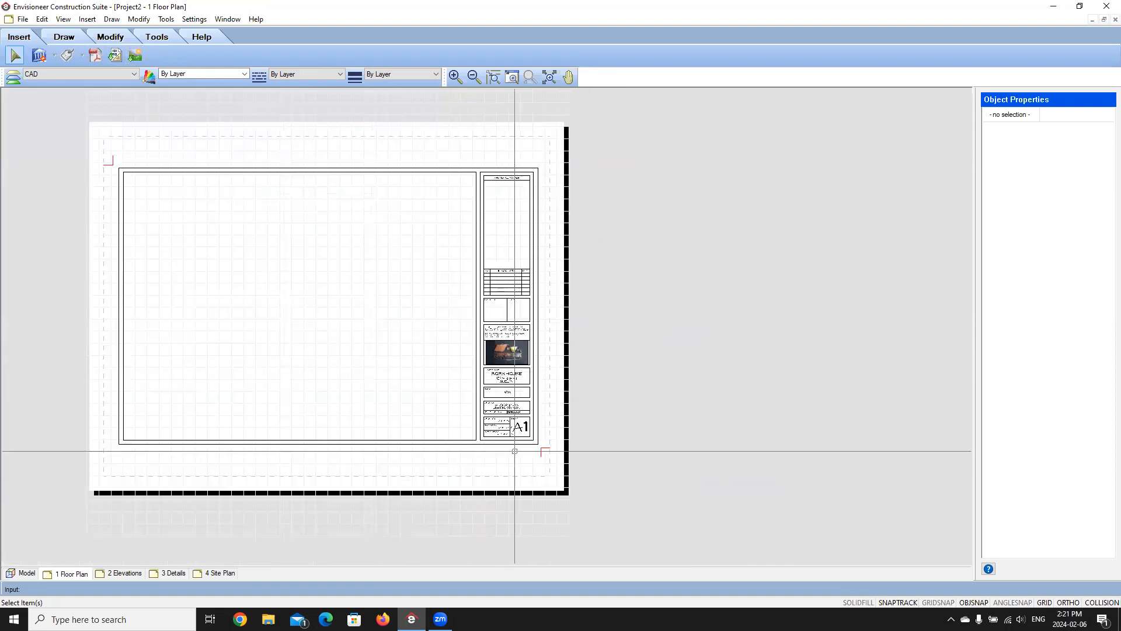
Check the new logo in the title blocks of the Floor Plan, Elevations, Details and Site Plan sheets
{"action": "left_click", "coordinate": [547, 80]}
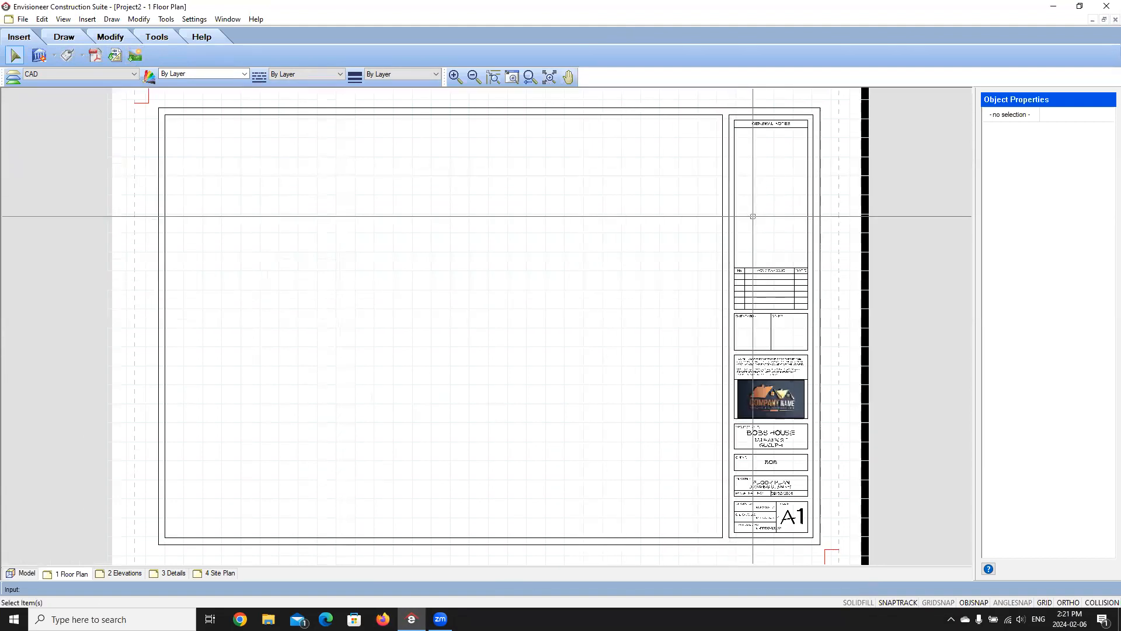
{"action": "left_click", "coordinate": [119, 573]}
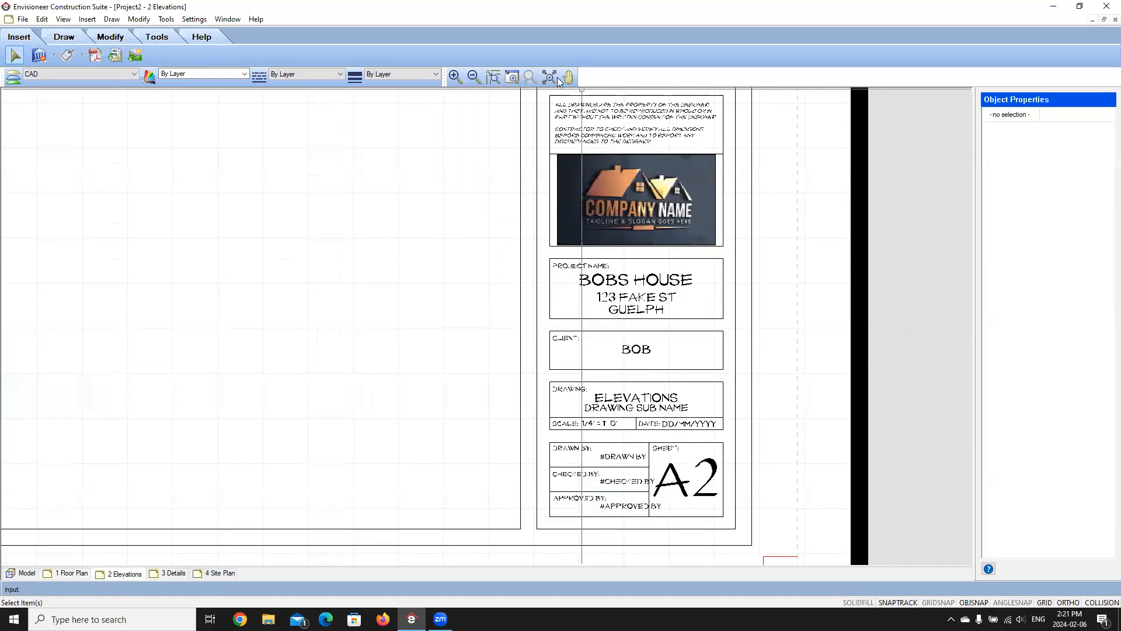
{"action": "left_click", "coordinate": [548, 77]}
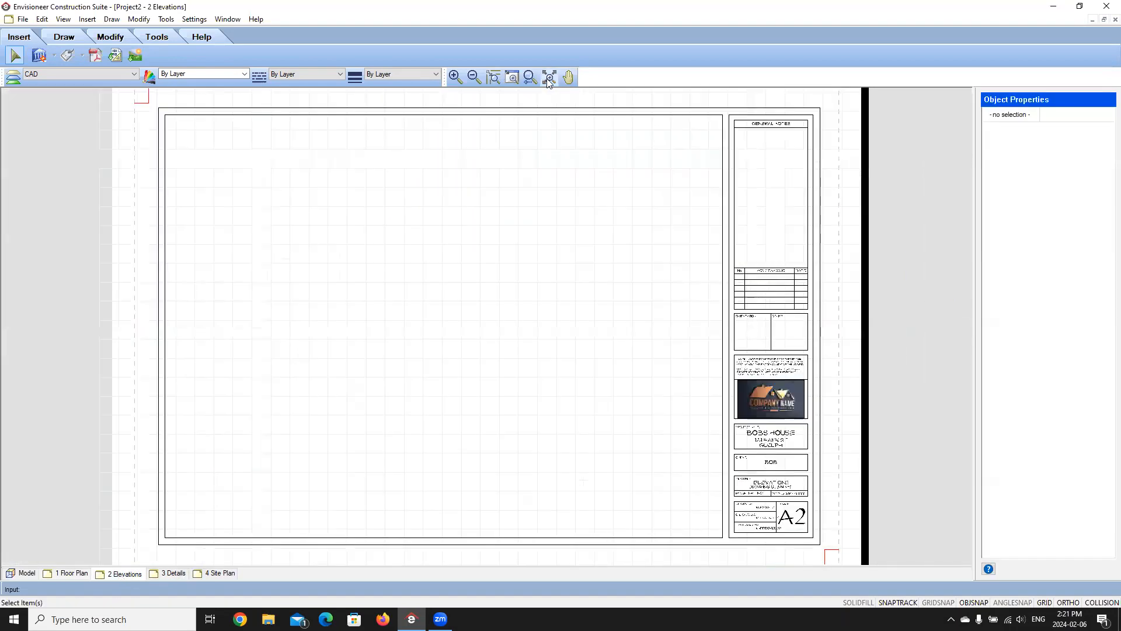
{"action": "left_click", "coordinate": [182, 571]}
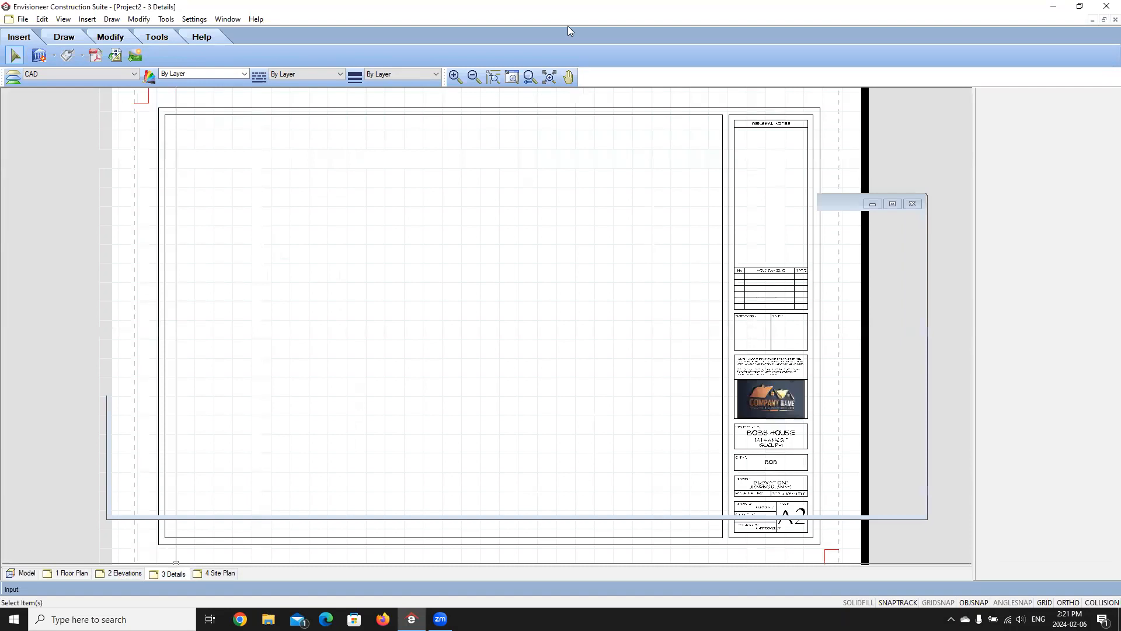
{"action": "left_click", "coordinate": [555, 78]}
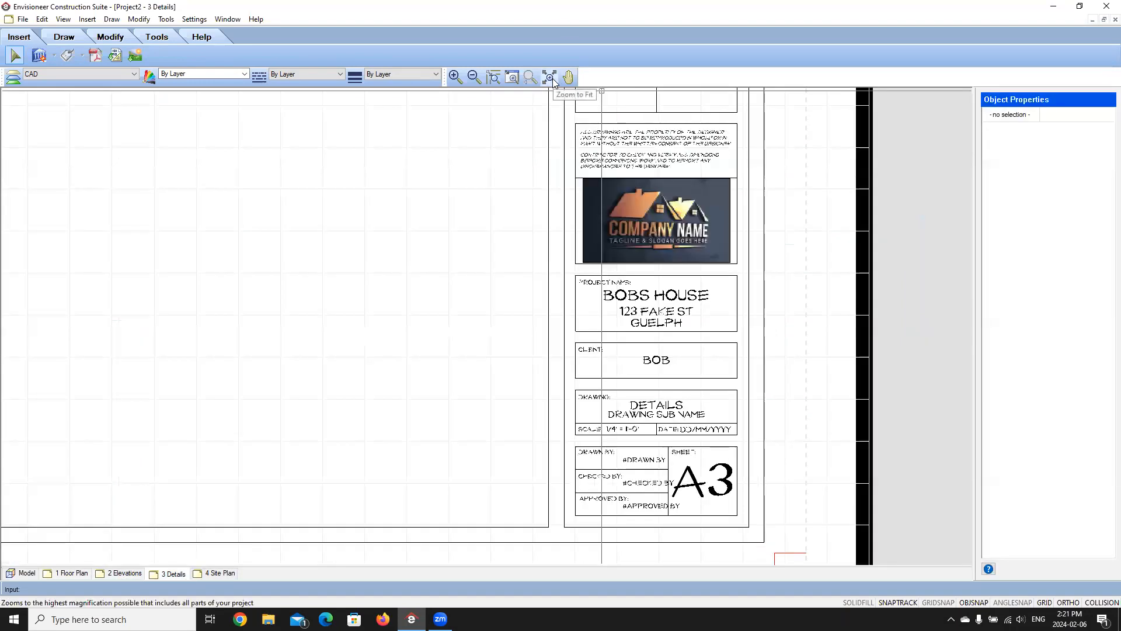
{"action": "left_click", "coordinate": [217, 573]}
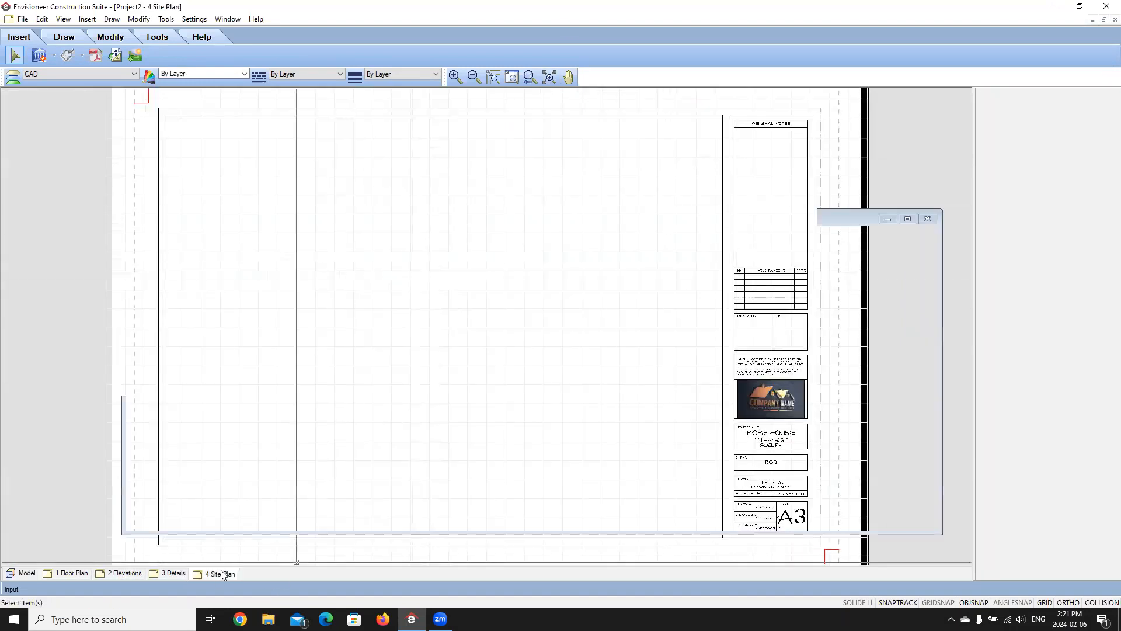
{"action": "left_click", "coordinate": [564, 77]}
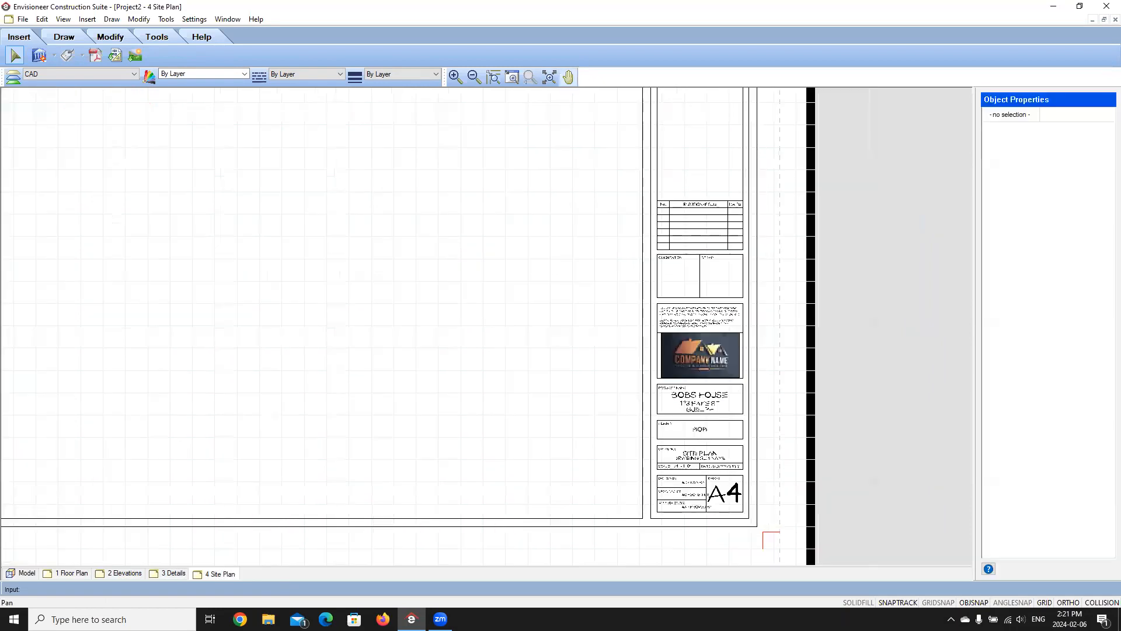
{"action": "left_click", "coordinate": [551, 77]}
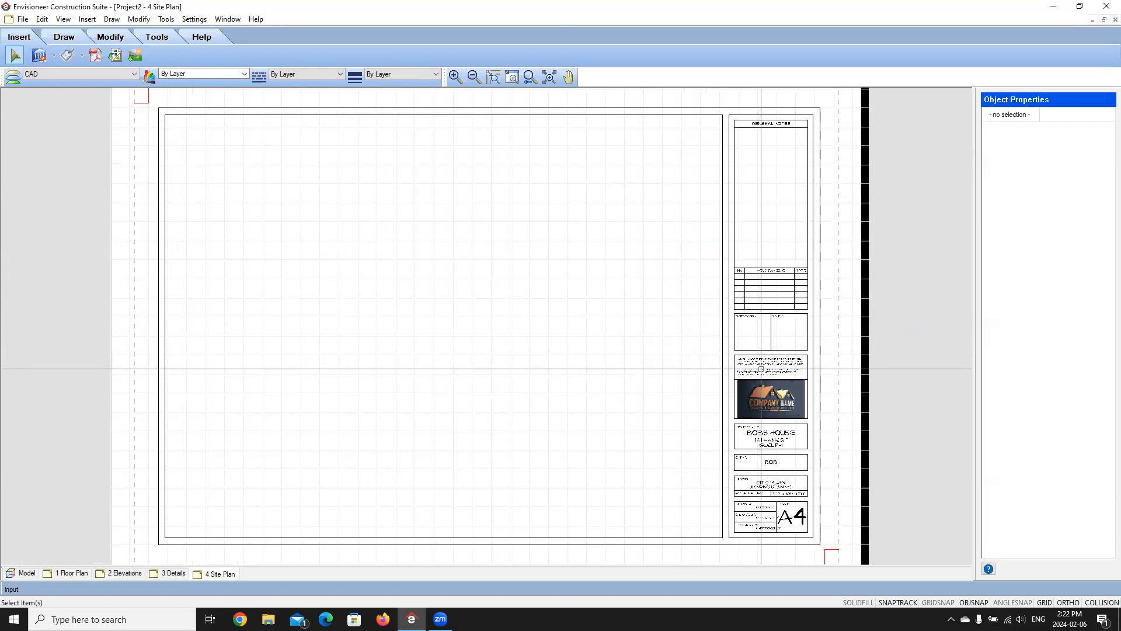
{"action": "scroll", "coordinate": [762, 407], "scroll_direction": "up", "scroll_amount": 5}
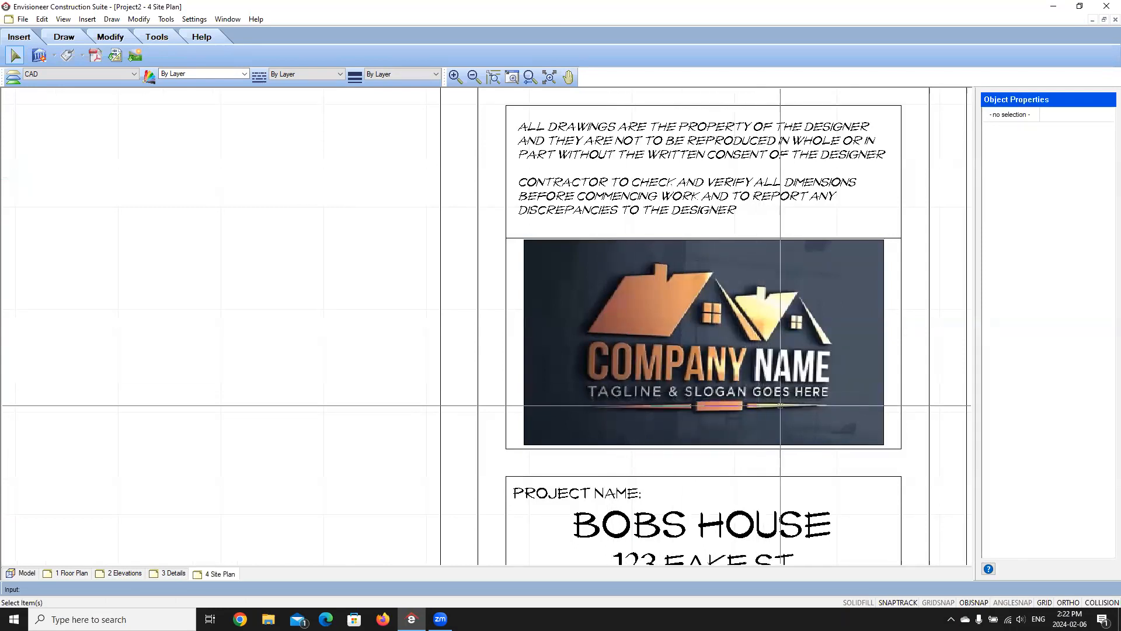
{"action": "scroll", "coordinate": [720, 411], "scroll_direction": "down", "scroll_amount": 5}
{"action": "scroll", "coordinate": [723, 408], "scroll_direction": "down", "scroll_amount": 3}
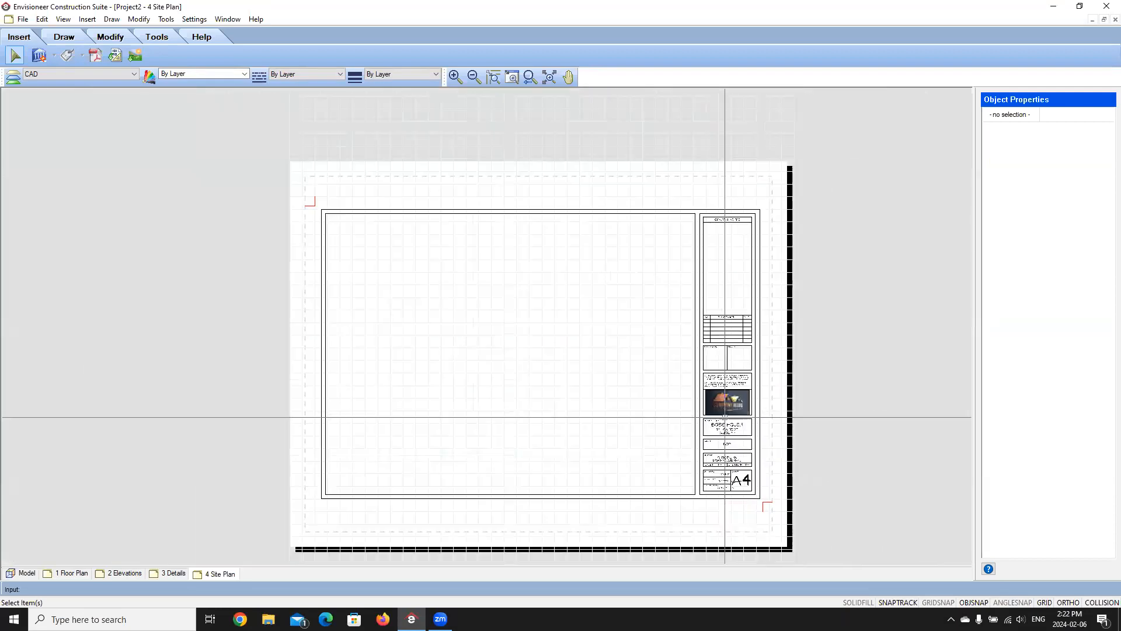
{"action": "scroll", "coordinate": [755, 414], "scroll_direction": "up", "scroll_amount": 1}
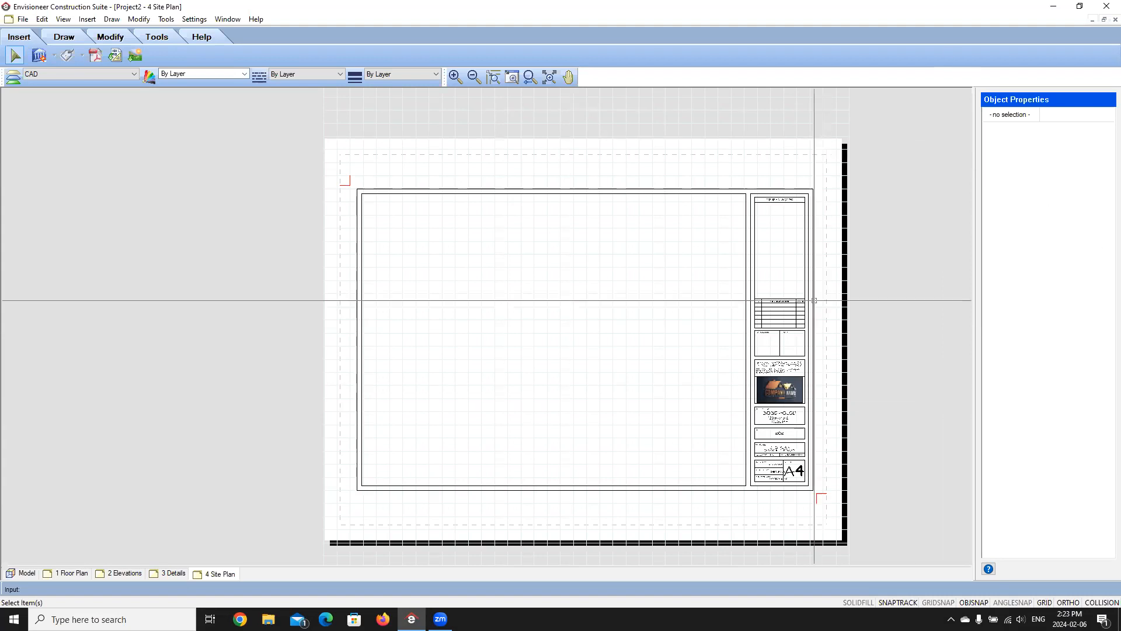
Delete the REVISION/ISSUE table from the title block definition on 4 Site Plan, leave the definition and check the 3 Details sheet
{"action": "left_click", "coordinate": [753, 261]}
{"action": "left_click", "coordinate": [1105, 176]}
{"action": "left_click", "coordinate": [756, 233]}
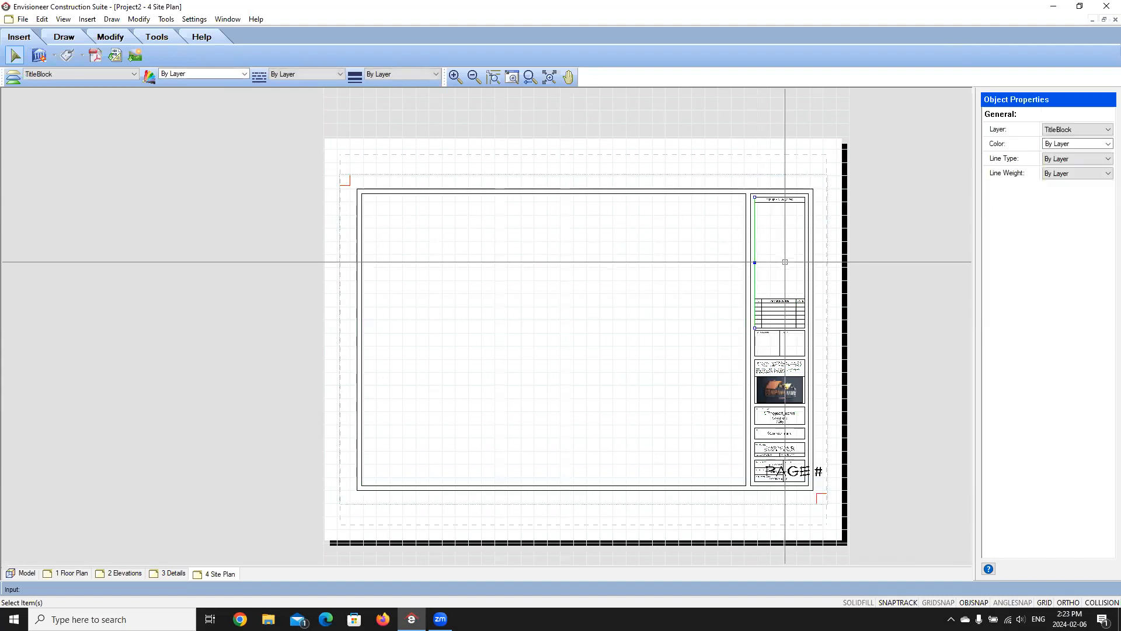
{"action": "left_click", "coordinate": [767, 301]}
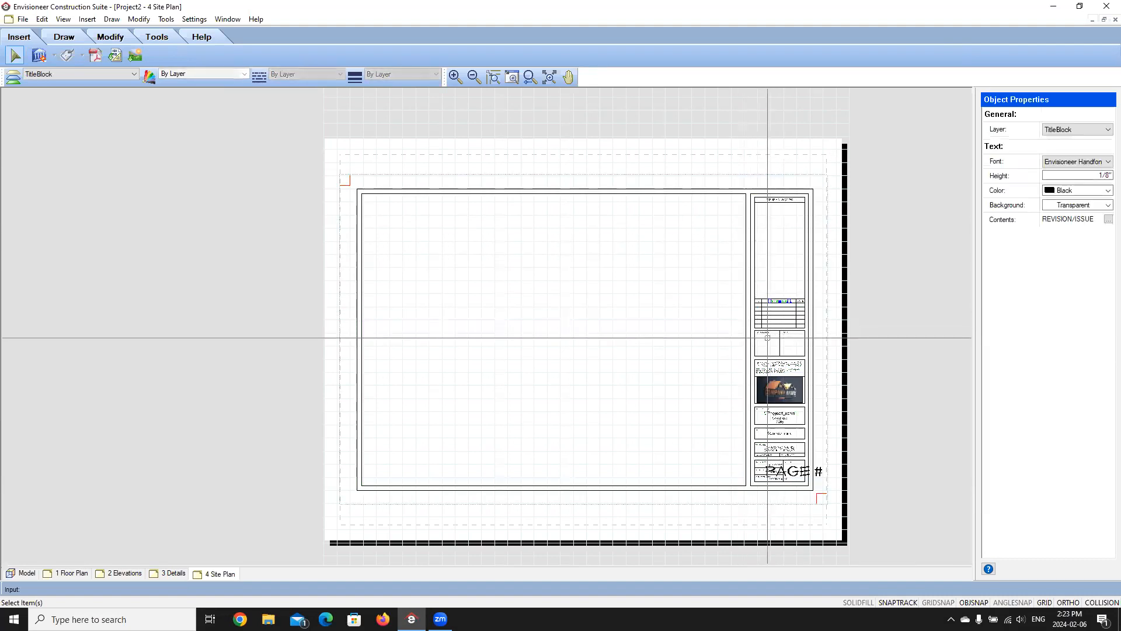
{"action": "scroll", "coordinate": [767, 300], "scroll_direction": "up", "scroll_amount": 4}
{"action": "left_click", "coordinate": [722, 188]}
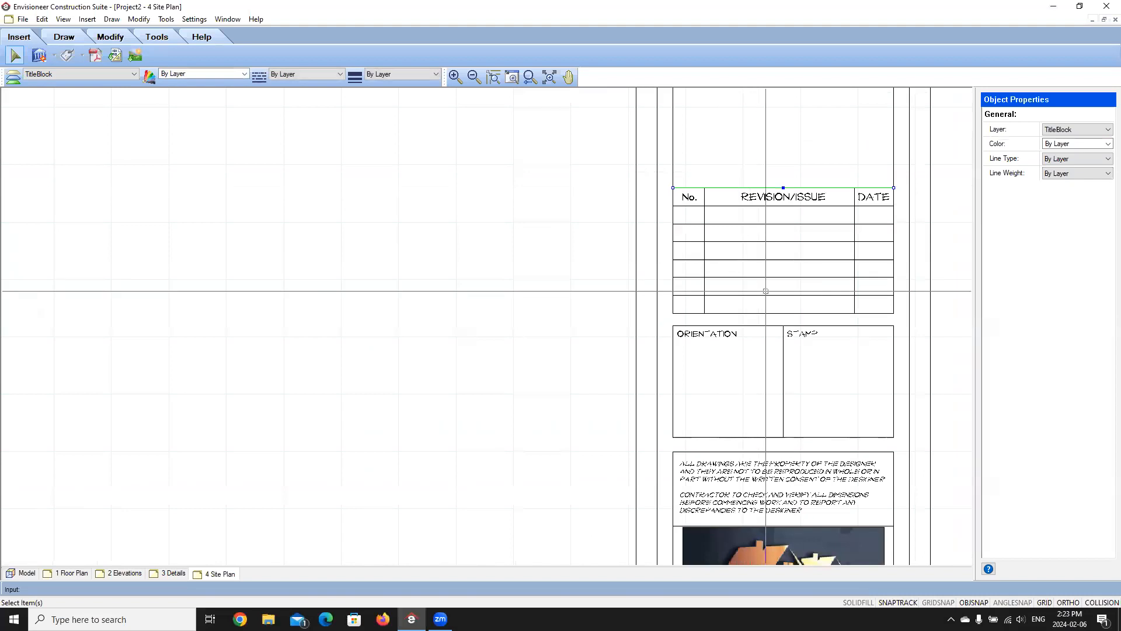
{"action": "left_click_drag", "start_coordinate": [827, 207], "coordinate": [687, 151]}
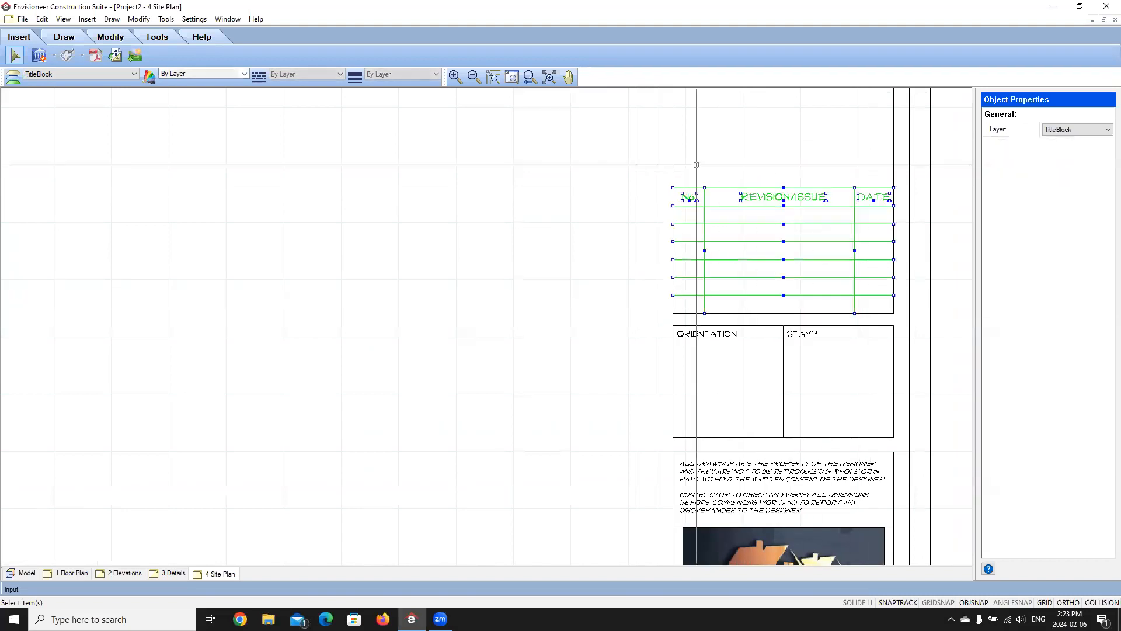
{"action": "key", "text": "Delete"}
{"action": "scroll", "coordinate": [576, 242], "scroll_direction": "down", "scroll_amount": 6}
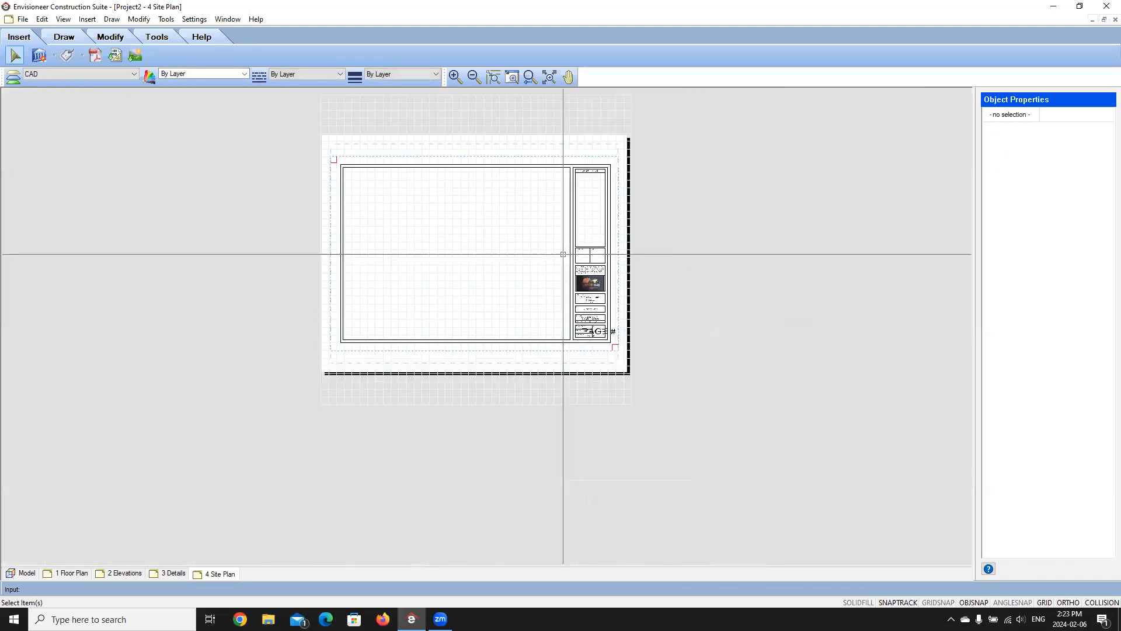
{"action": "scroll", "coordinate": [568, 271], "scroll_direction": "up", "scroll_amount": 2}
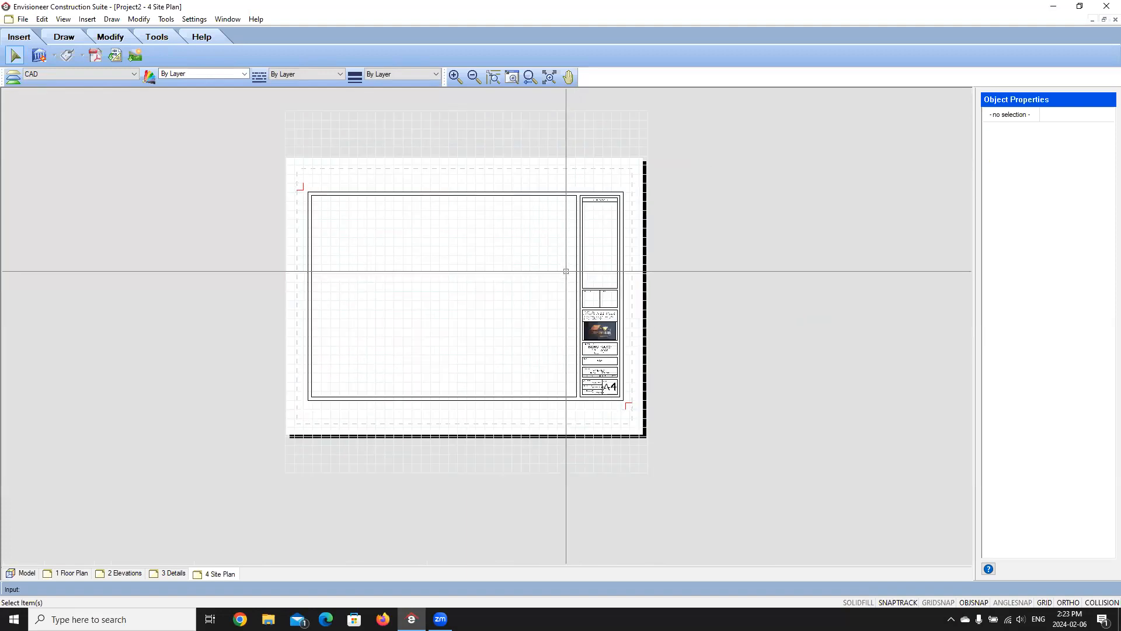
{"action": "left_click", "coordinate": [181, 575]}
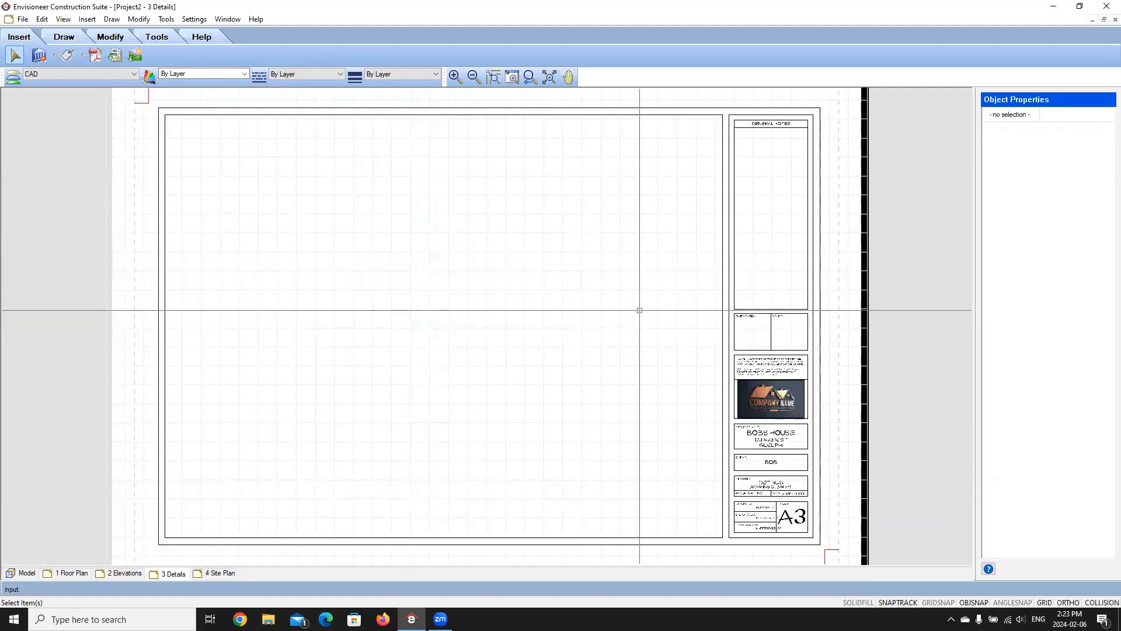